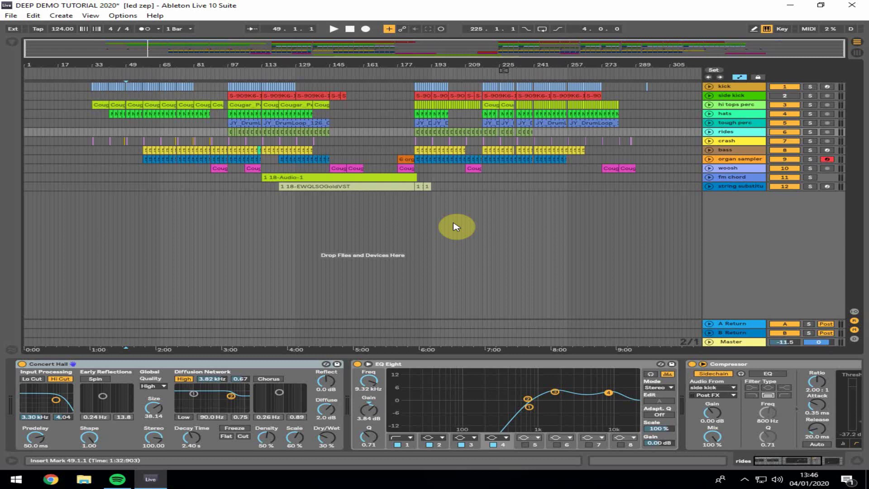
- Listen to the full arrangement from bar 95, bar 121 and bar 175
drag(235, 182, 199, 203)
click(224, 189)
key(space)
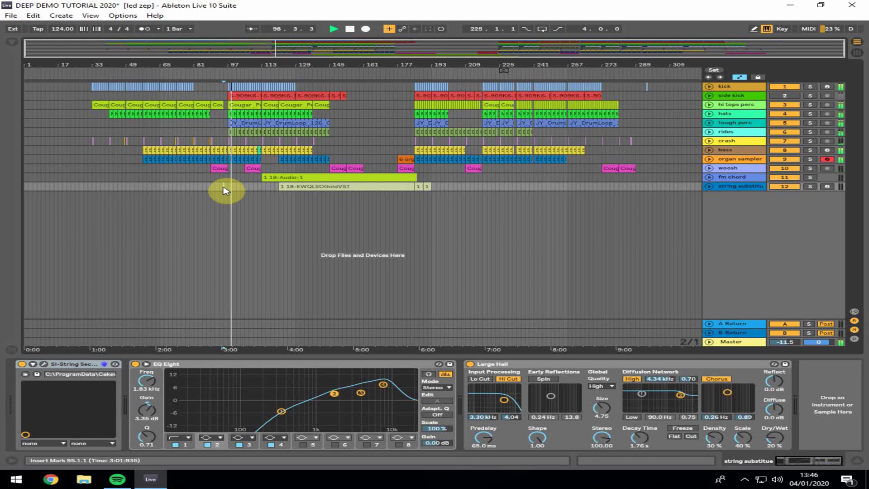
click(280, 194)
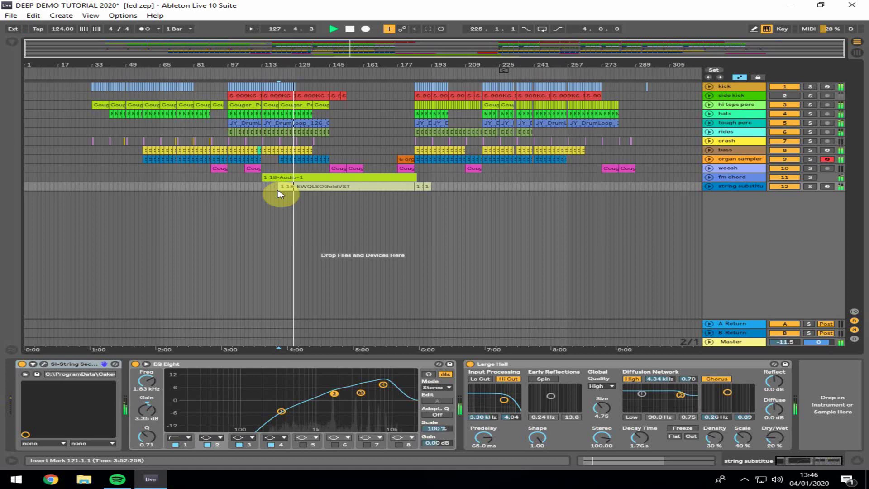
click(395, 199)
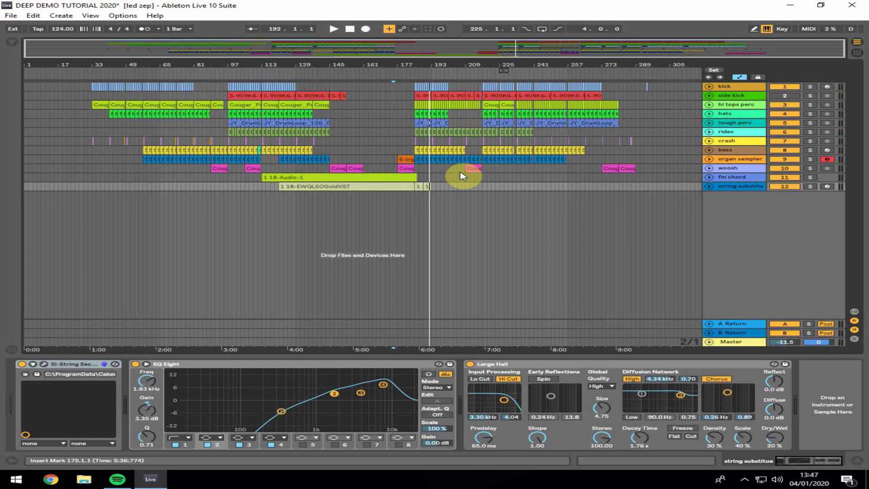
click(460, 173)
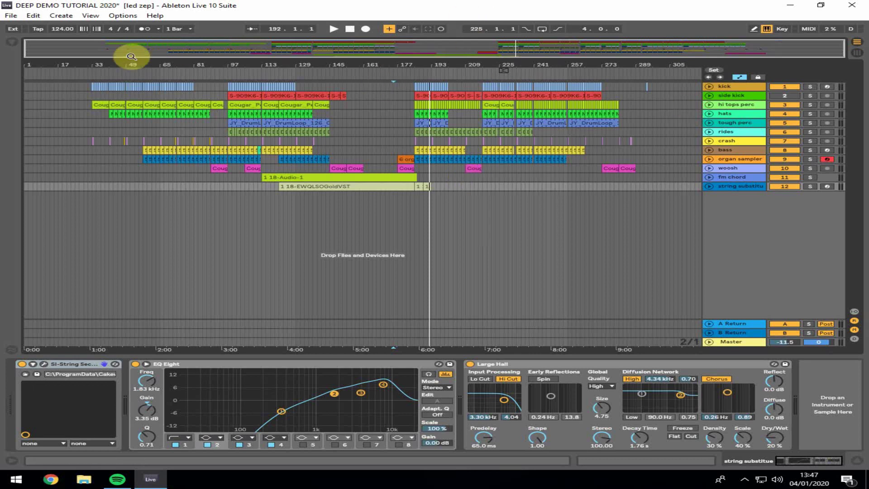
- Solo the kick track and play it from around bar 52 to hear it alone
drag(128, 65, 185, 71)
click(207, 86)
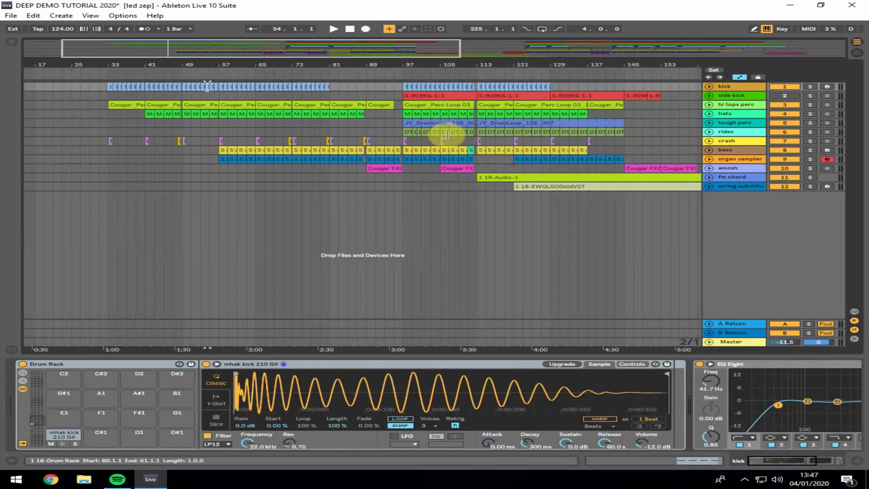
click(811, 86)
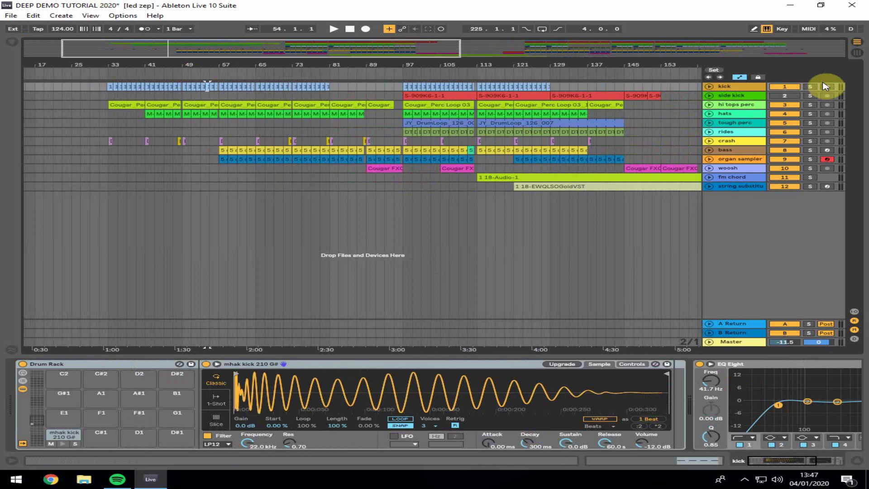
click(192, 97)
key(space)
click(202, 87)
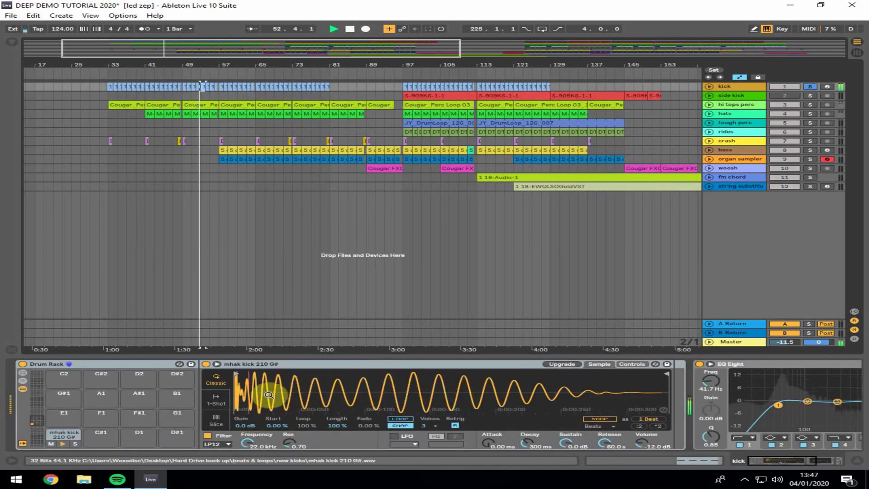
- Compare the soloed kick with its EQ Eight bypassed and active, leaving the EQ on and stopping playback
drag(753, 462, 796, 465)
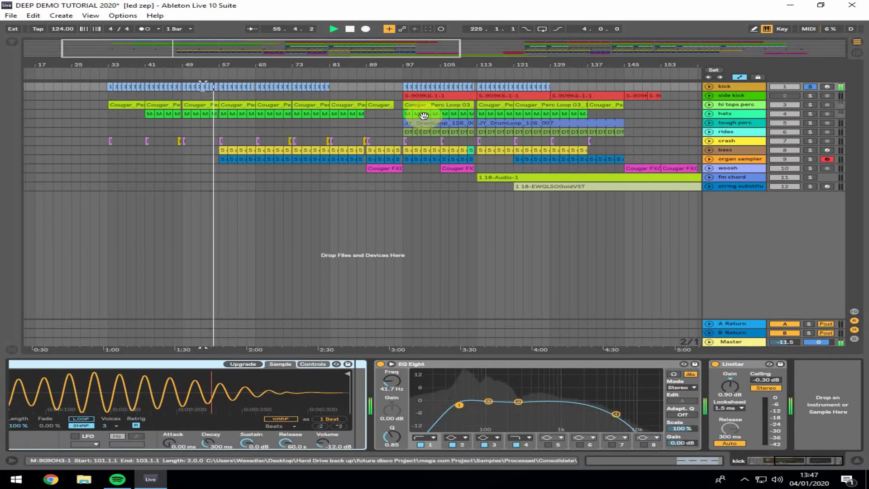
click(381, 364)
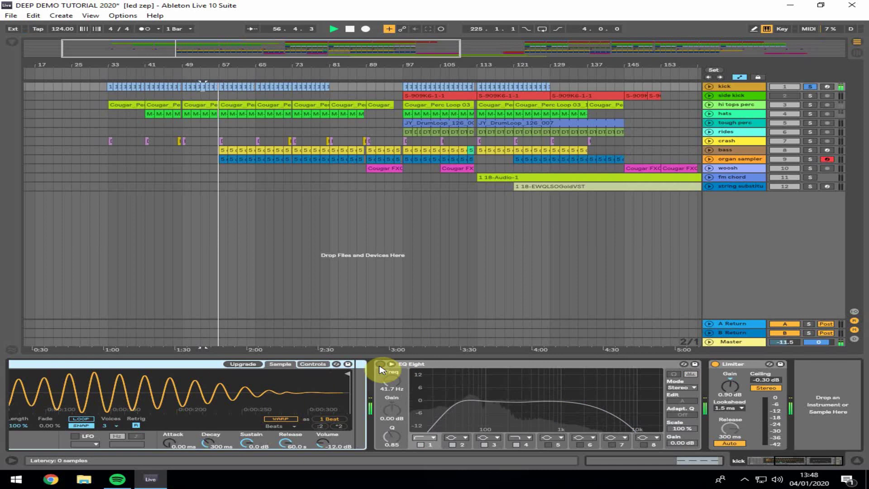
key(space)
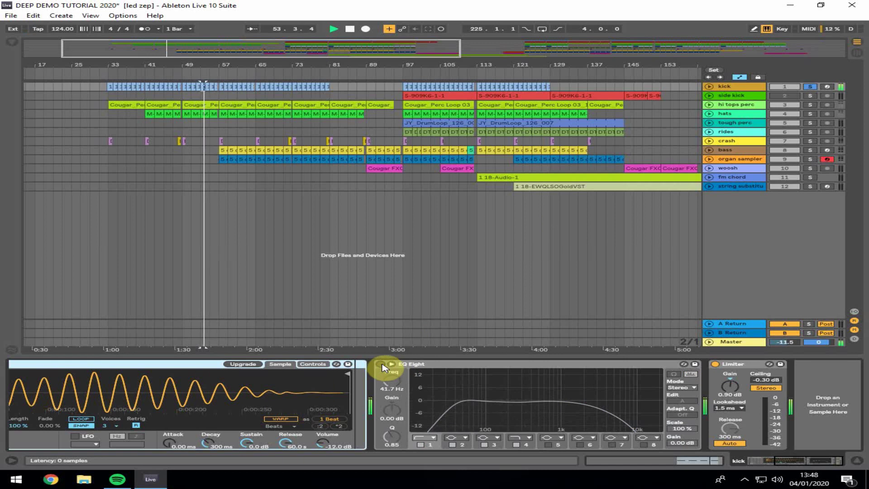
click(381, 365)
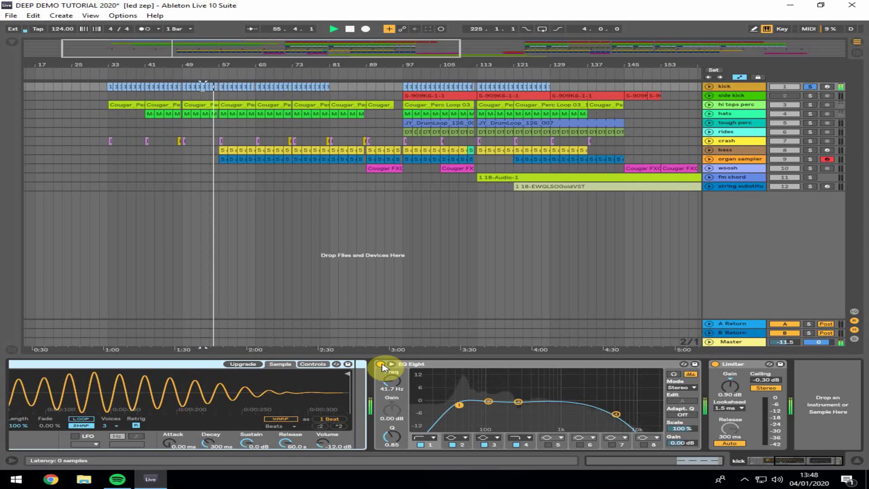
key(space)
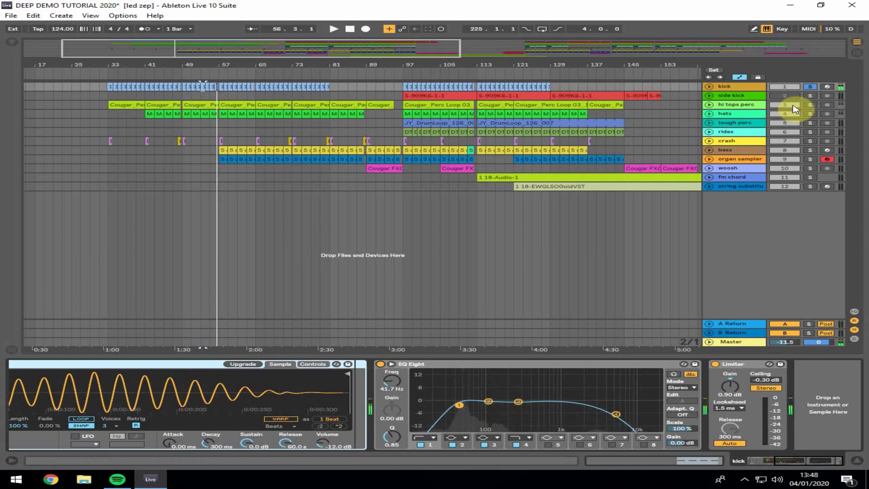
- Solo and unfold the hi tops perc track, and play its clip at bar 65 in a loop
click(811, 104)
click(268, 113)
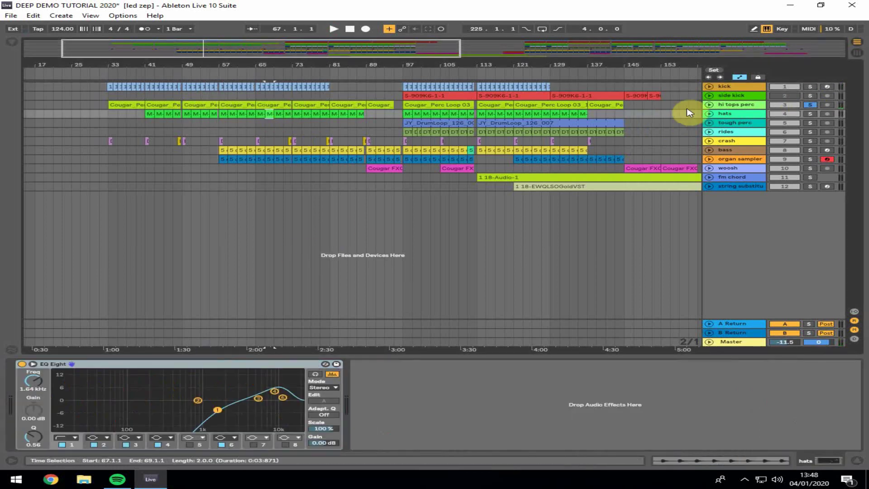
click(710, 105)
click(257, 131)
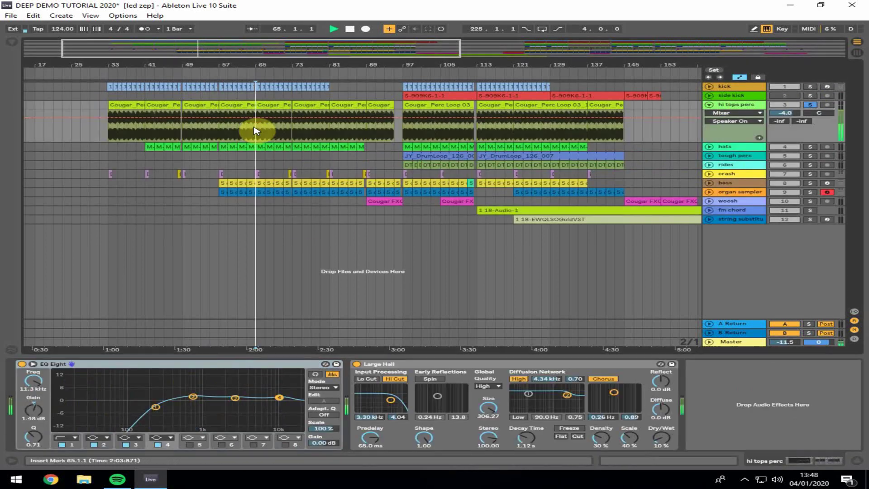
key(space)
right_click(266, 107)
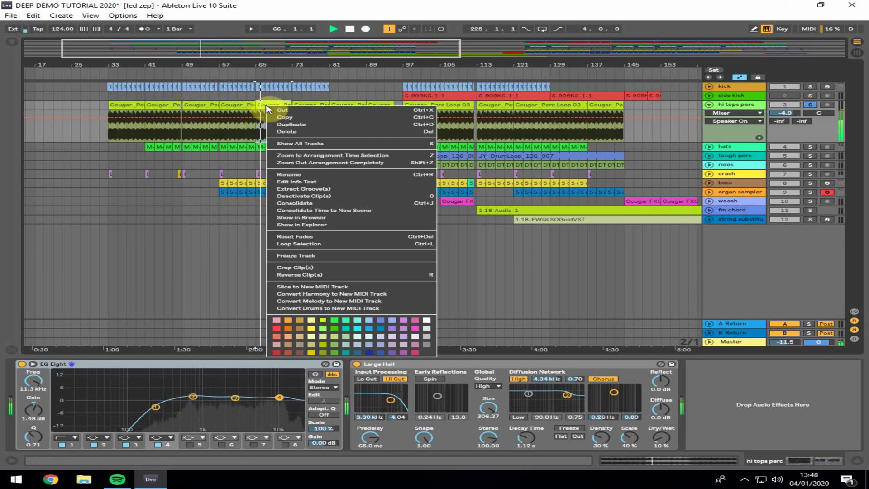
click(311, 245)
- Move band 1 of the hi tops perc EQ Eight to 316 Hz, and add the kick to the solo
mouse_move(156, 406)
mouse_down()
mouse_move(171, 412)
mouse_move(56, 407)
mouse_move(165, 407)
mouse_up()
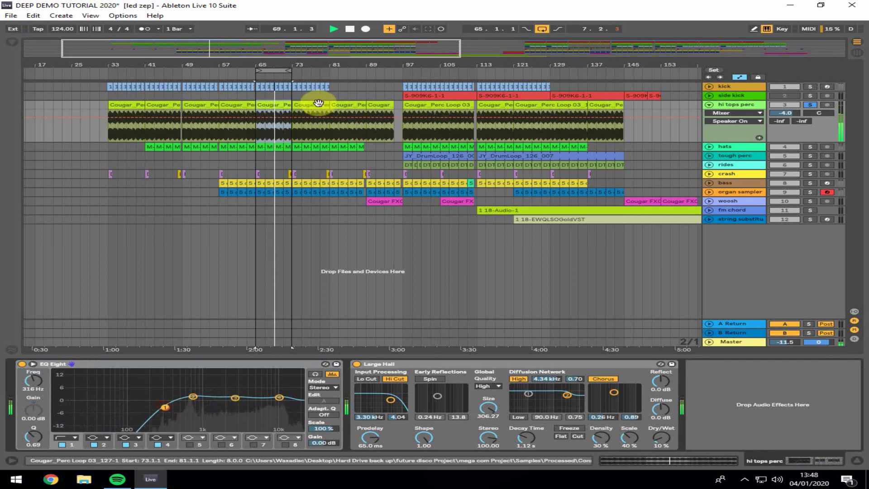
click(813, 87)
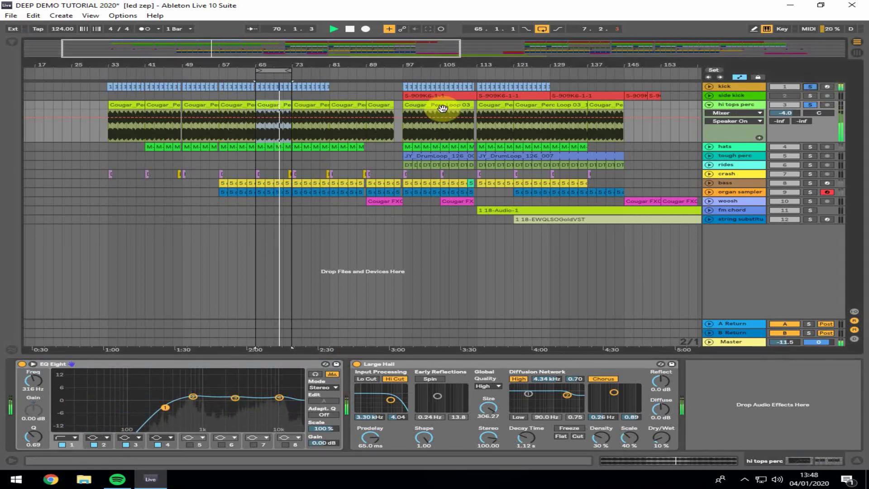
click(266, 165)
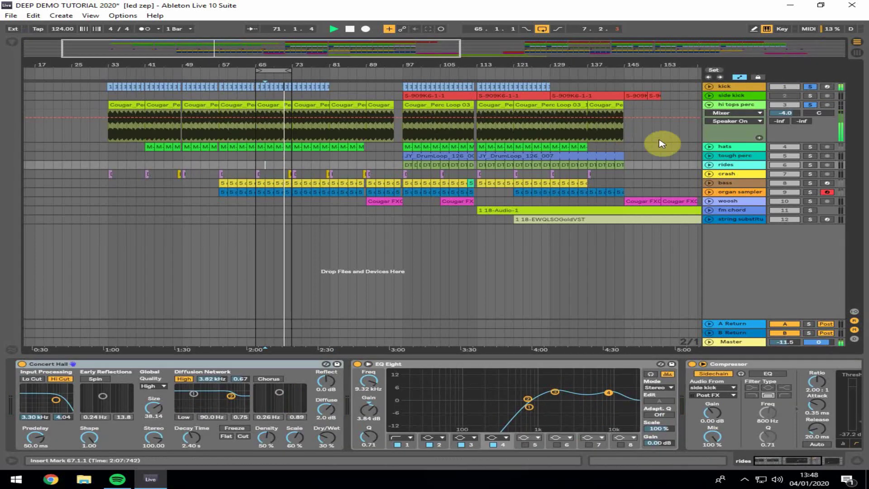
click(709, 105)
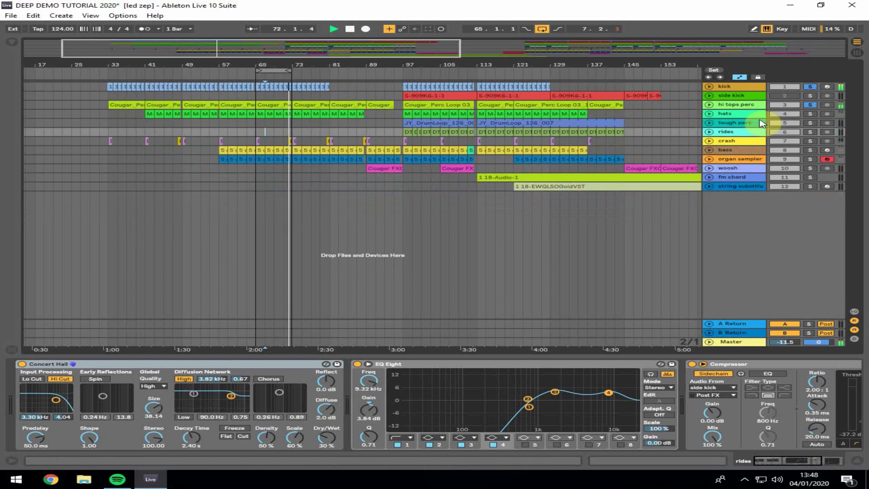
- Solo and unfold the hats track, and compare its sound with EQ Eight off and back on
click(810, 113)
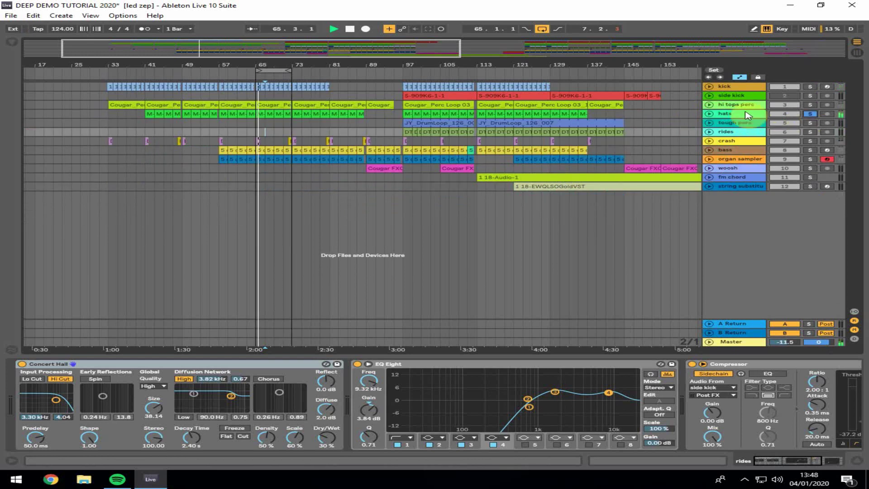
click(708, 115)
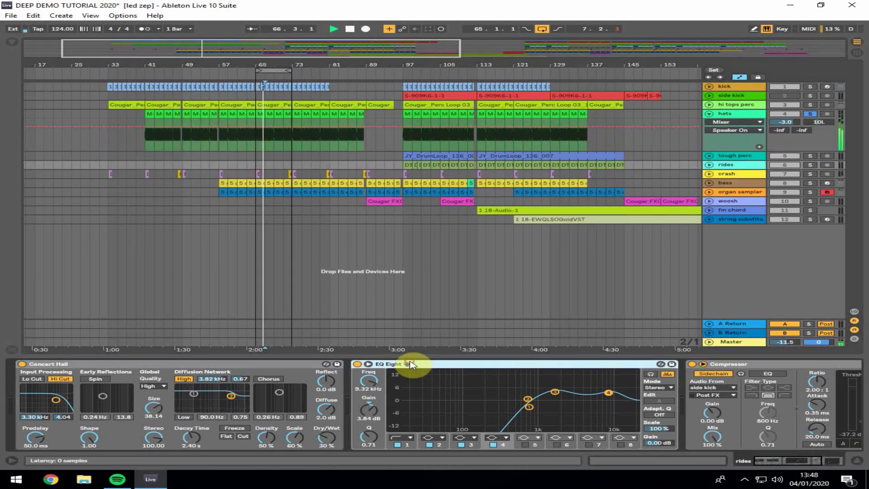
click(278, 116)
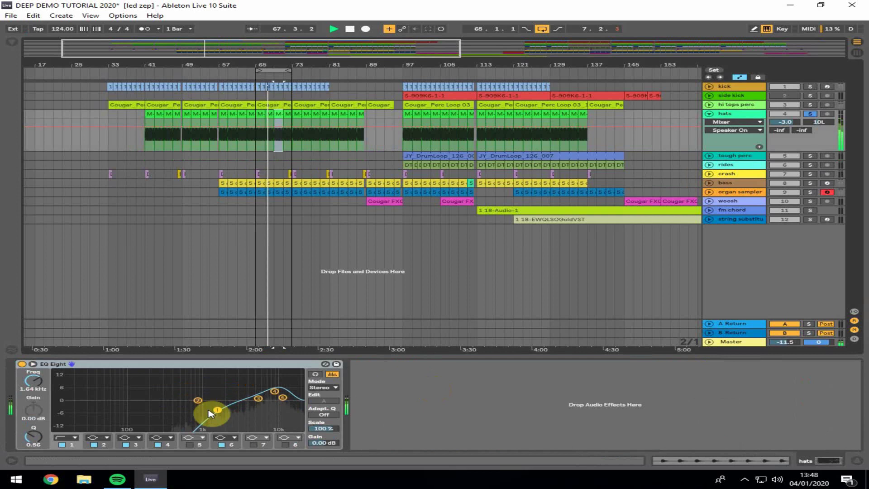
click(22, 364)
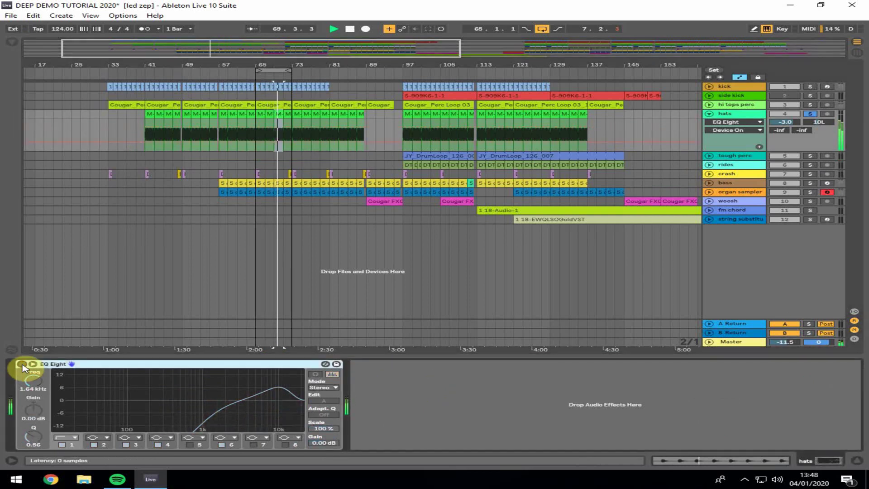
click(21, 364)
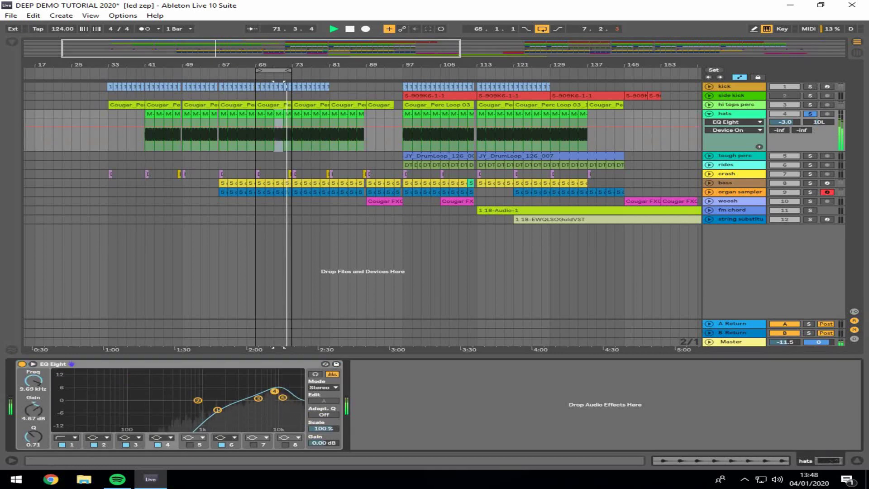
- Set band 4 of the hats EQ Eight to 10.4 kHz and 5.33 dB, and add hi tops perc and kick to the solo
click(275, 391)
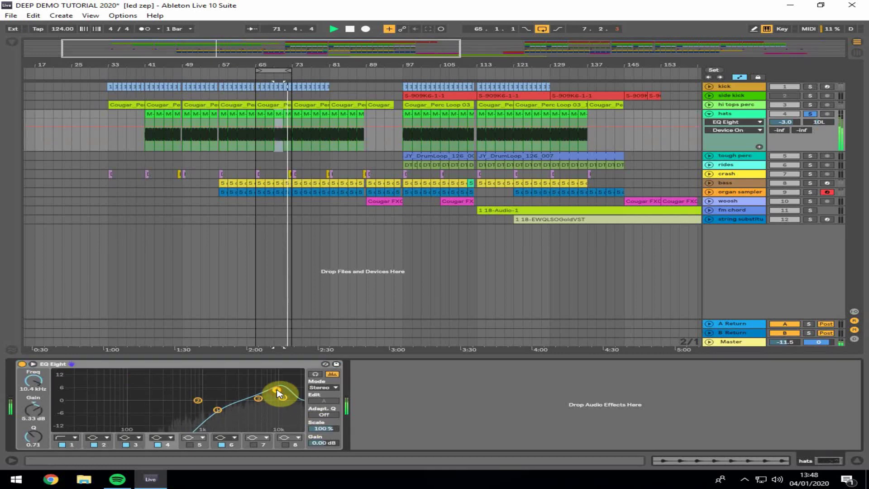
ctrl+click(812, 106)
ctrl+click(811, 86)
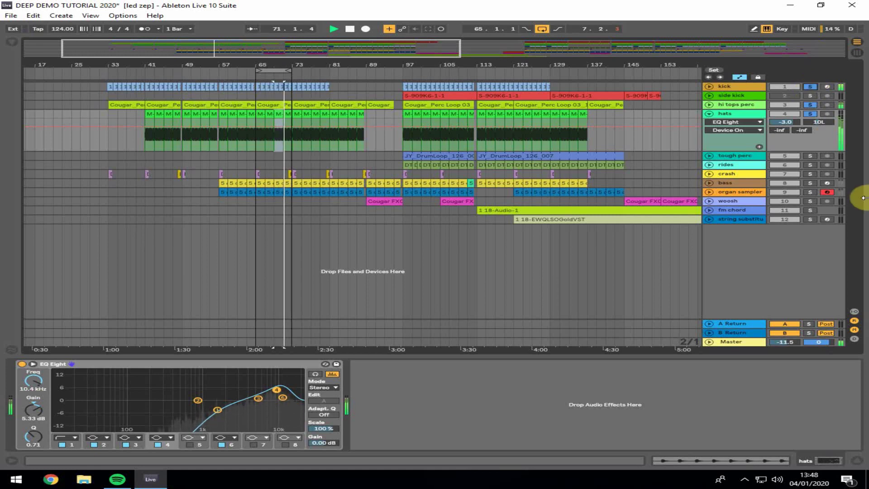
- Move the loop to the 16 bars from bar 97, and solo and unfold the tough perc track
click(401, 159)
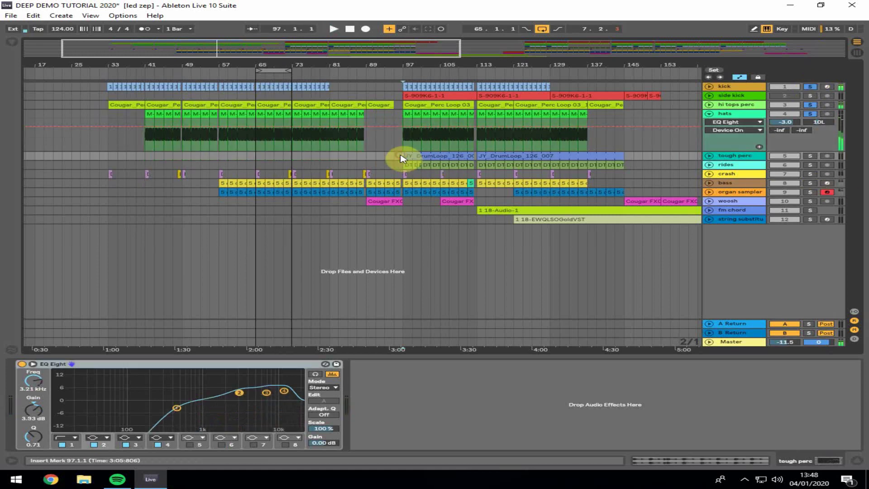
drag(271, 71, 478, 71)
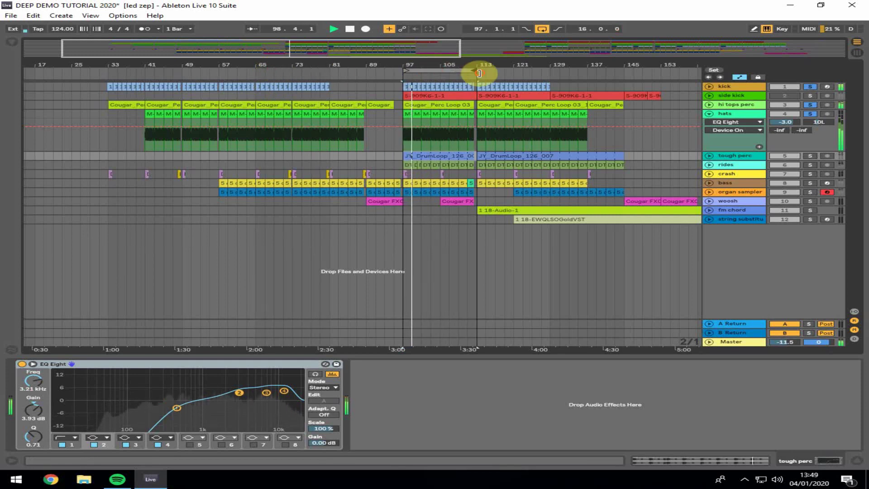
click(811, 156)
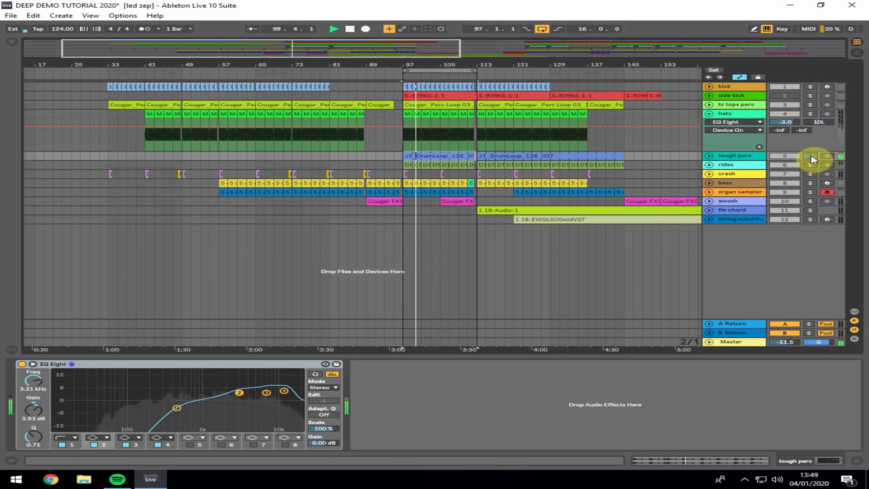
click(709, 156)
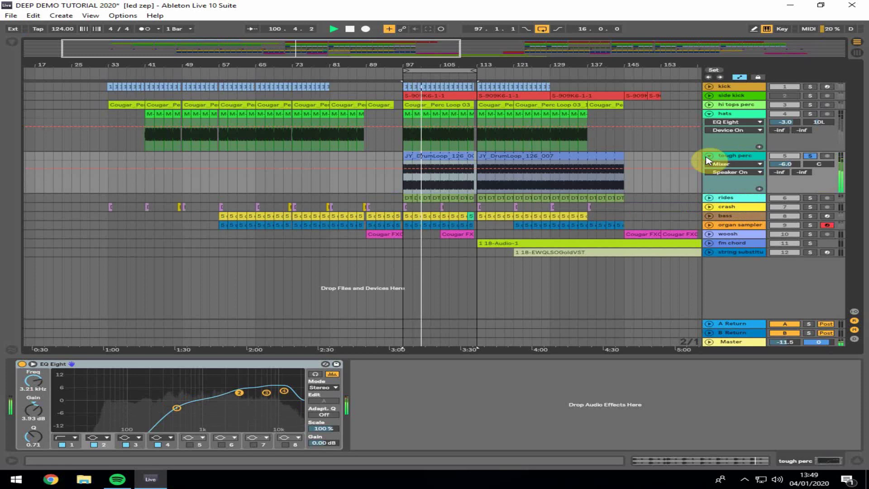
- Compare the looped tough perc drum loop with its EQ Eight bypassed and switched back on
drag(433, 67, 437, 70)
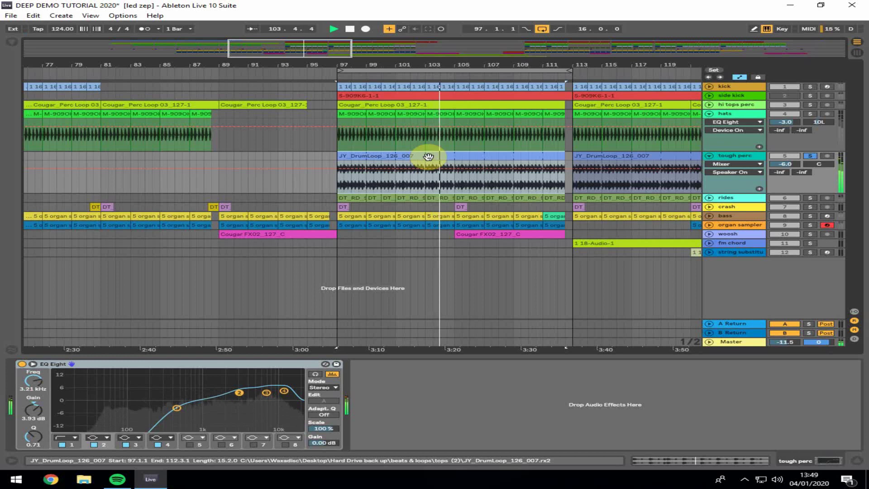
click(23, 364)
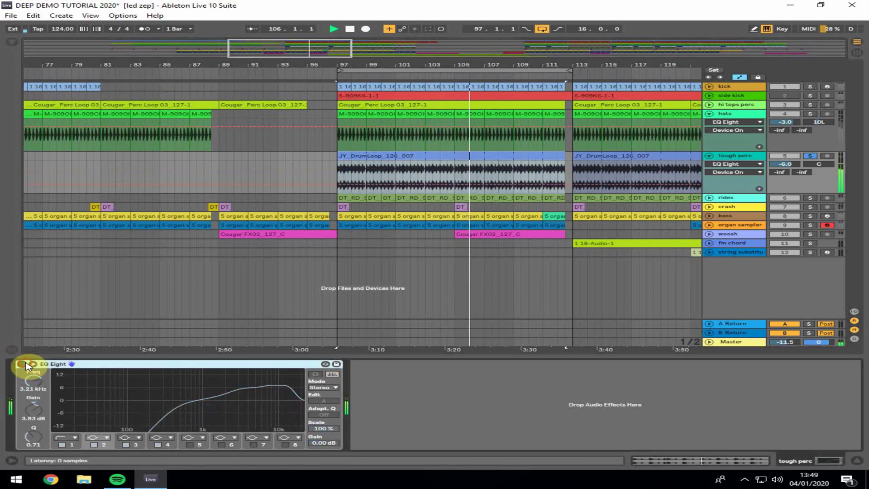
click(23, 364)
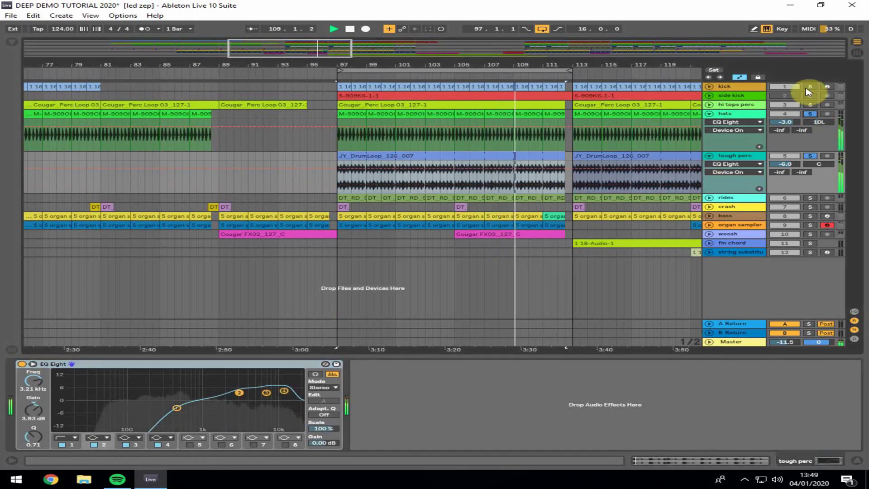
- Add the kick, hi tops perc and hats to the tough perc solo, and fold the hats and tough perc tracks
ctrl+click(810, 87)
ctrl+click(810, 105)
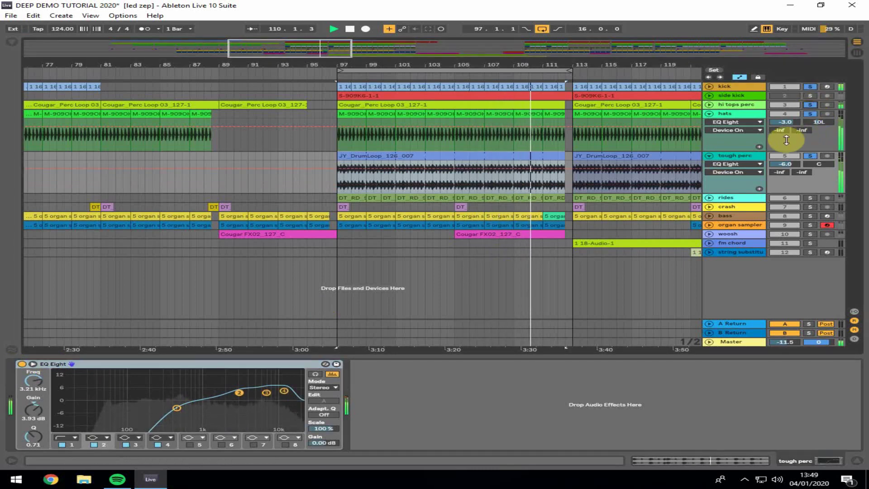
click(710, 114)
click(710, 123)
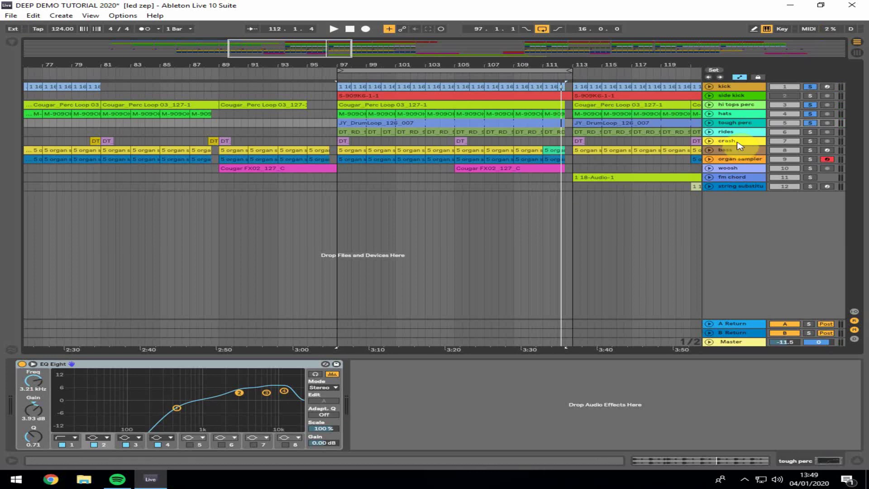
- Solo the rides track and play it from bar 97 with its devices shown, and add the kick to the solo
click(811, 132)
key(space)
click(401, 132)
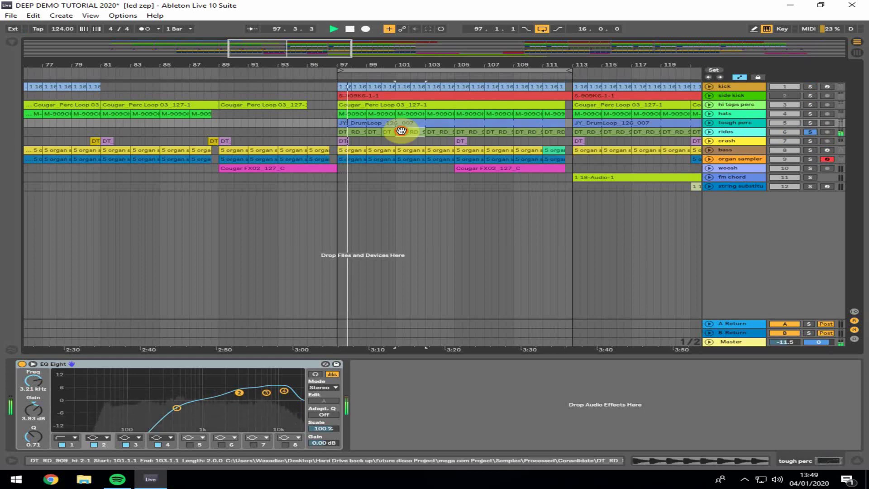
click(693, 365)
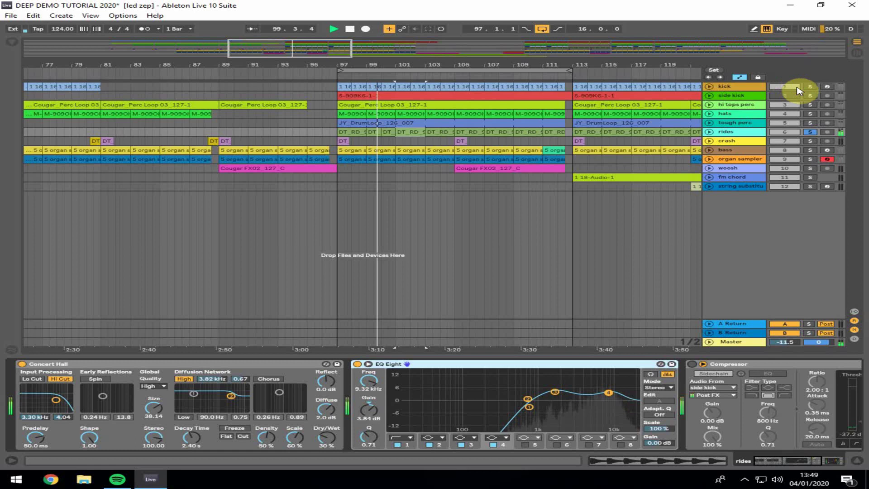
click(812, 87)
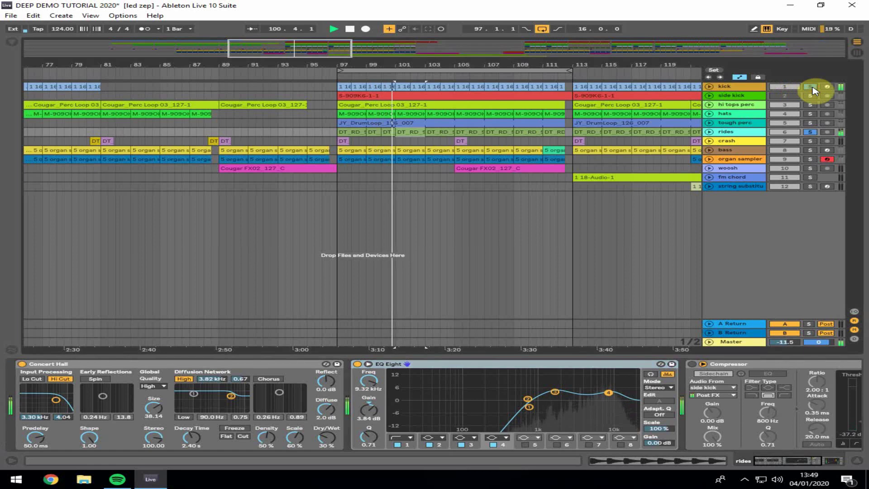
- Switch the rides Compressor off and back on, and select it to show its sidechain input from side kick
click(365, 169)
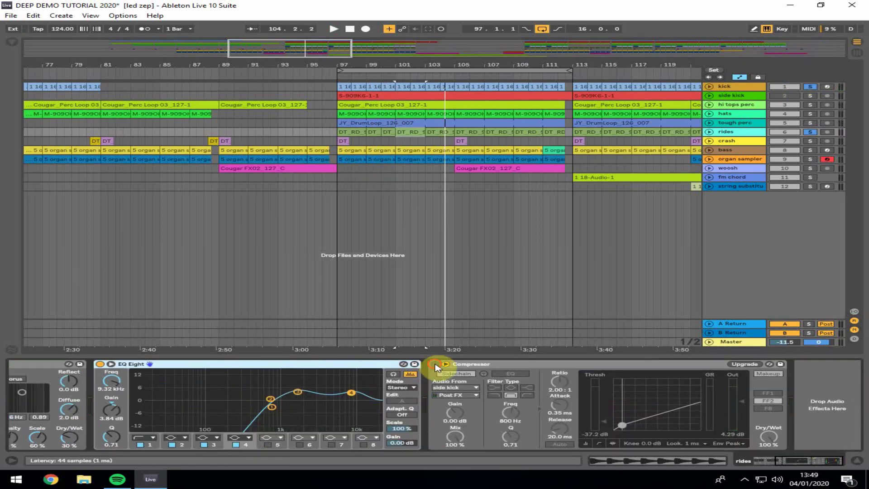
click(455, 372)
click(483, 364)
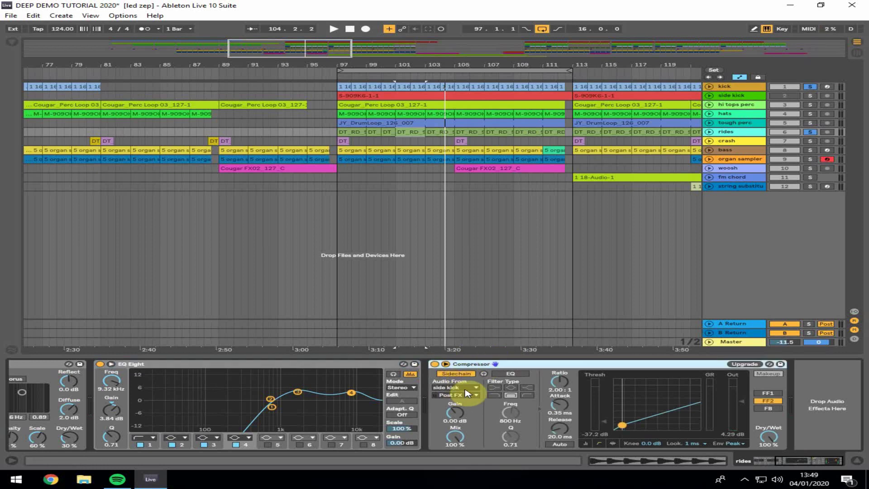
- Unfold the side kick track and select its S-909K6-1-1 clip starting at bar 113
click(385, 94)
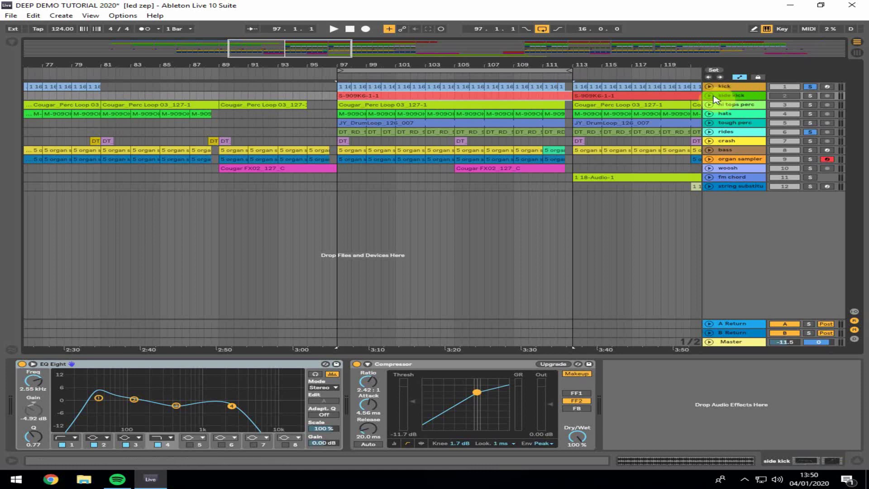
click(729, 87)
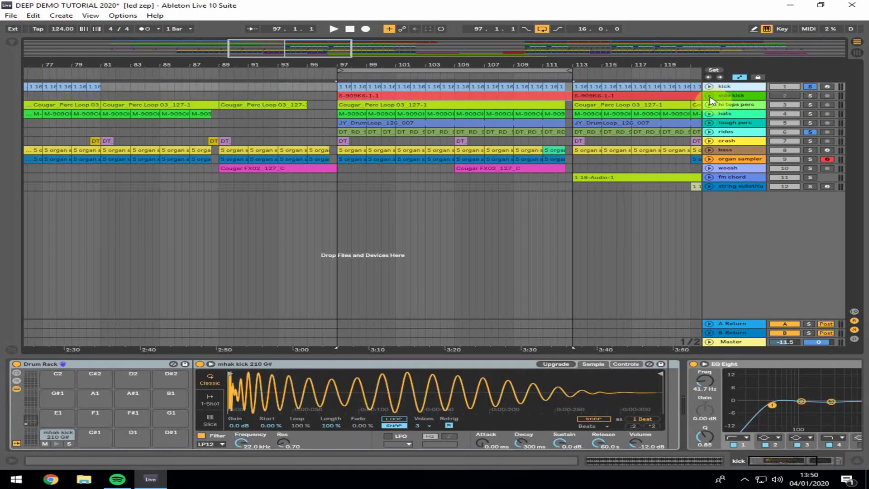
click(709, 96)
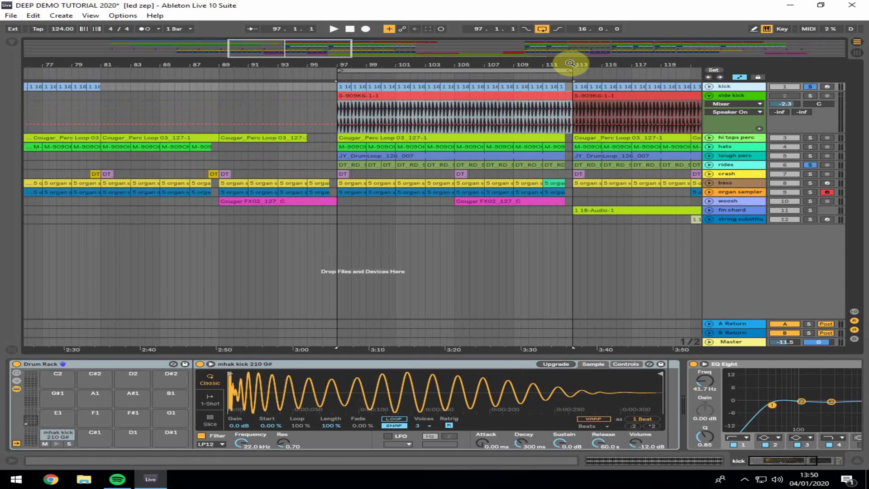
drag(570, 63, 371, 63)
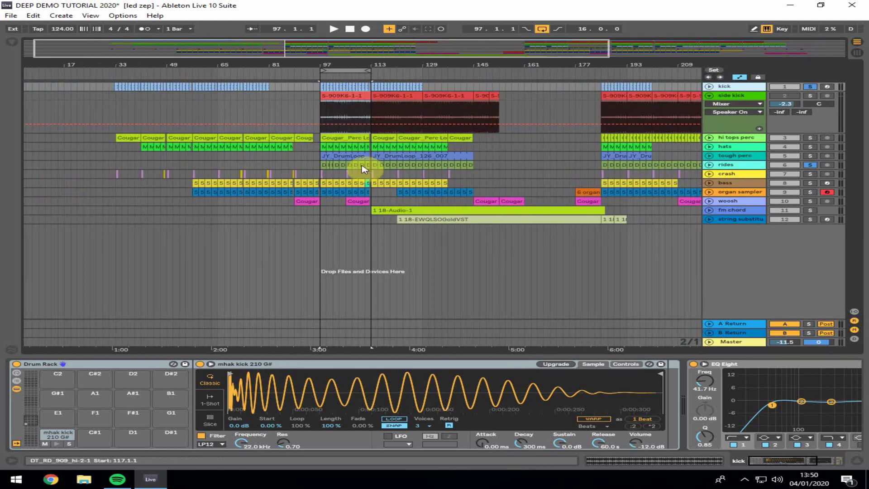
click(457, 155)
click(444, 165)
click(374, 96)
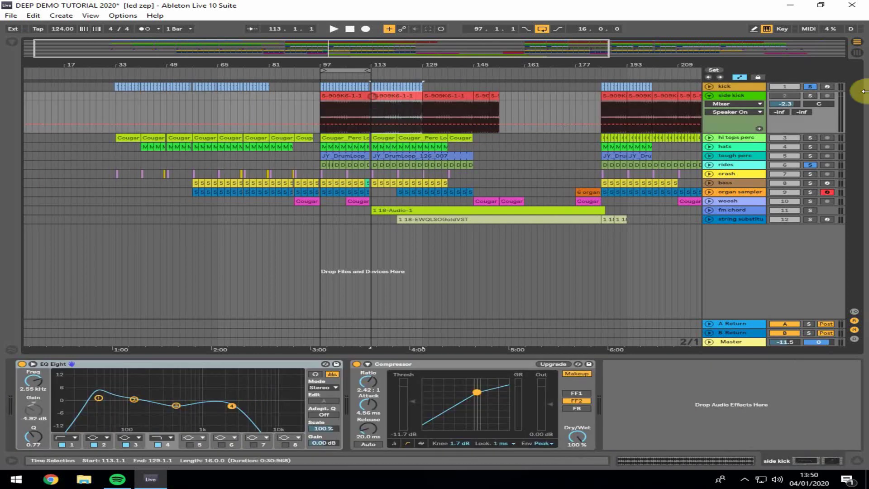
- Play the soloed kick and rides from bar 113 and show the rides track's devices
click(815, 86)
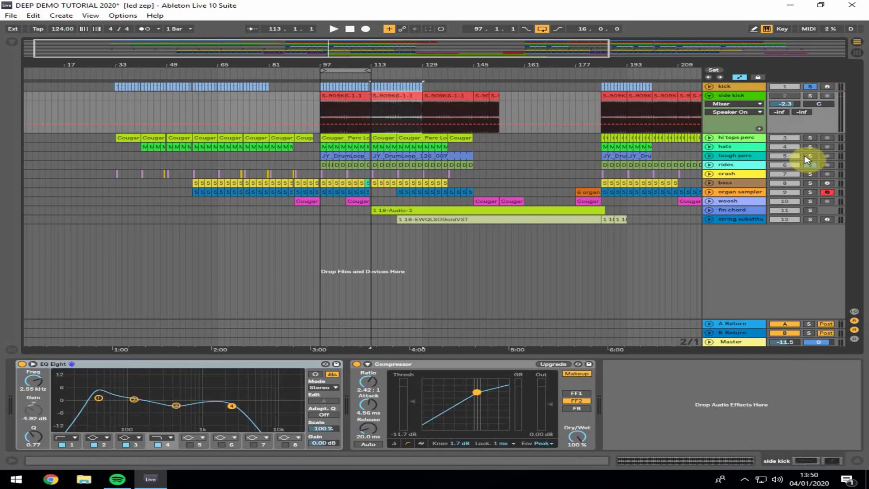
key(space)
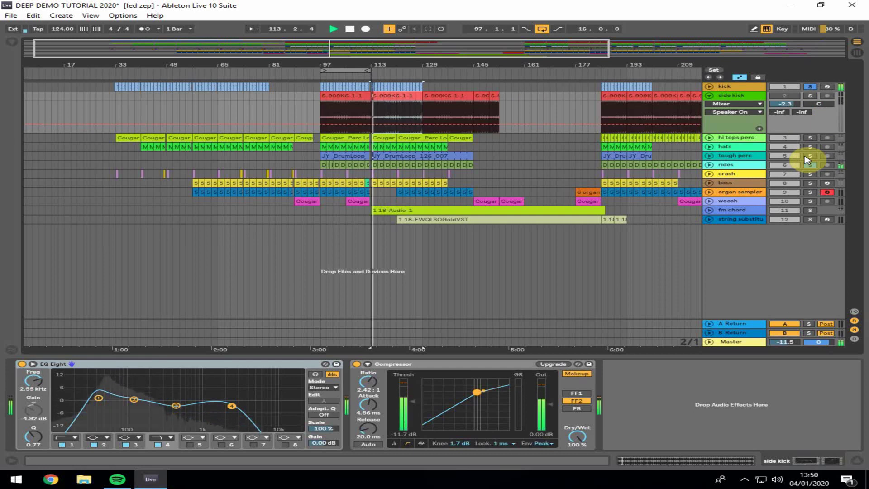
click(811, 164)
click(729, 165)
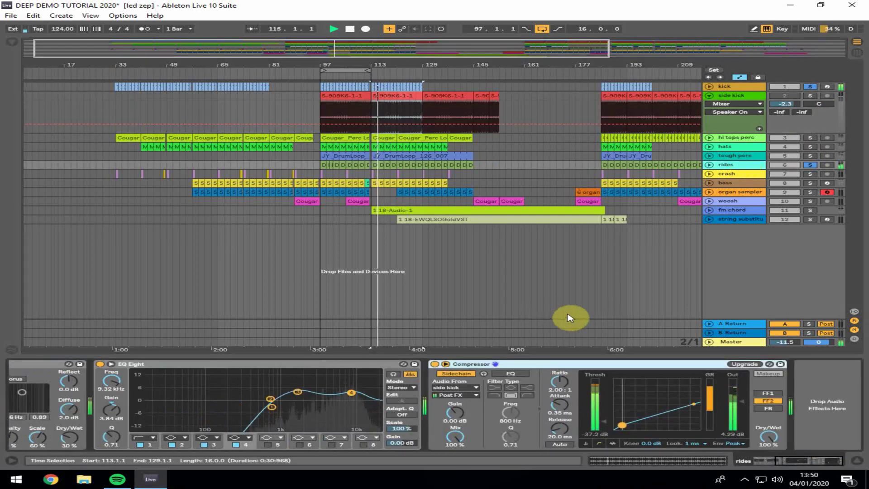
- Compare the rides with the sidechained Compressor bypassed and switched back on, and check the EQ Eight in the same way
click(435, 364)
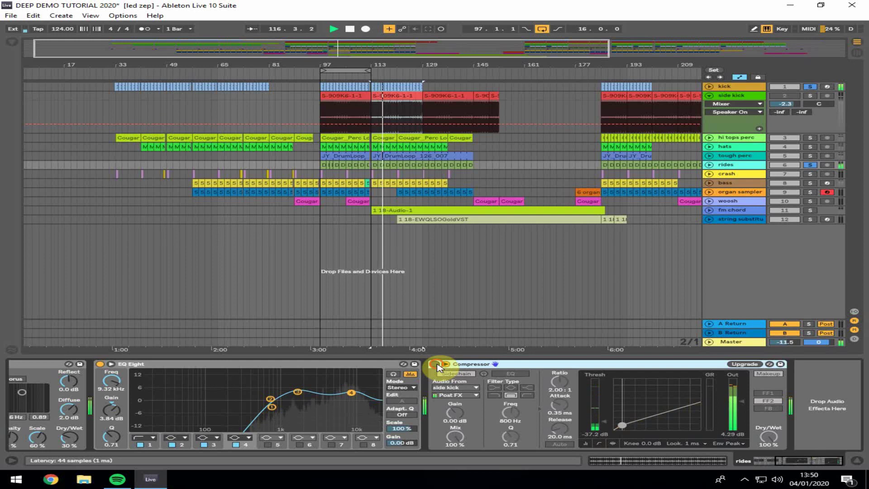
click(435, 364)
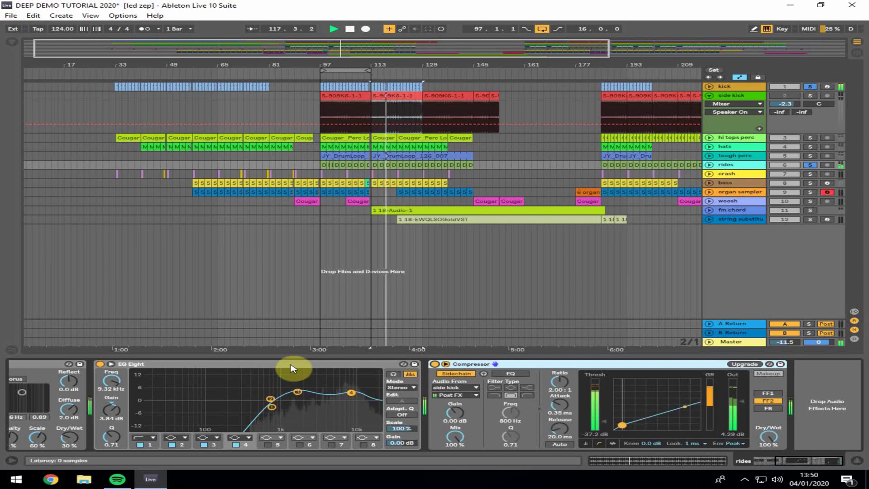
click(100, 365)
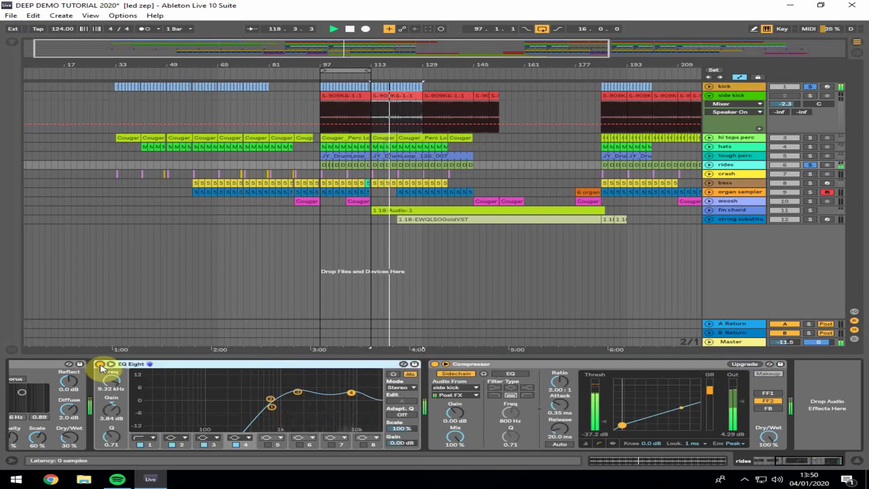
- Add the hi tops perc, hats, tough perc and crash tracks to the kick and rides solo
ctrl+click(810, 139)
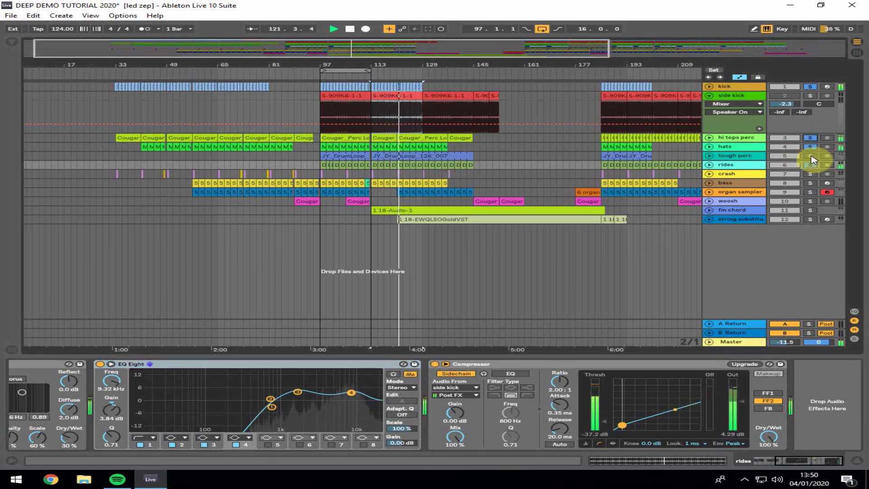
ctrl+click(811, 156)
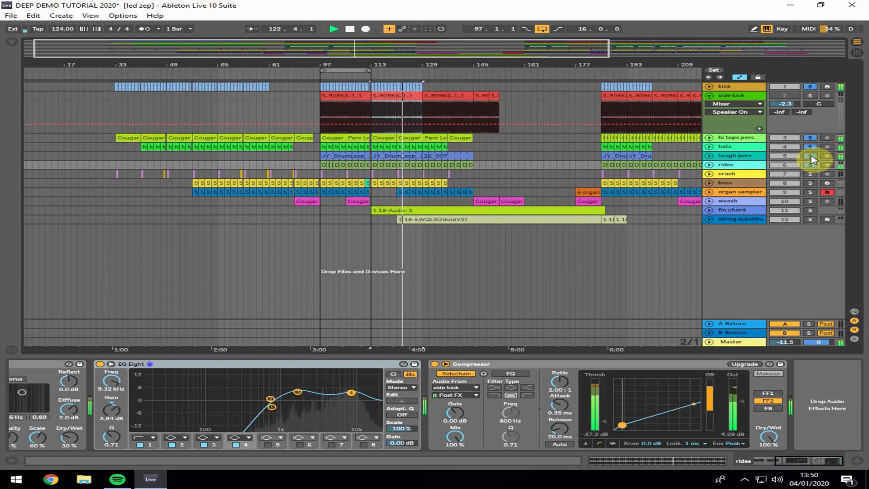
ctrl+click(811, 165)
ctrl+click(811, 174)
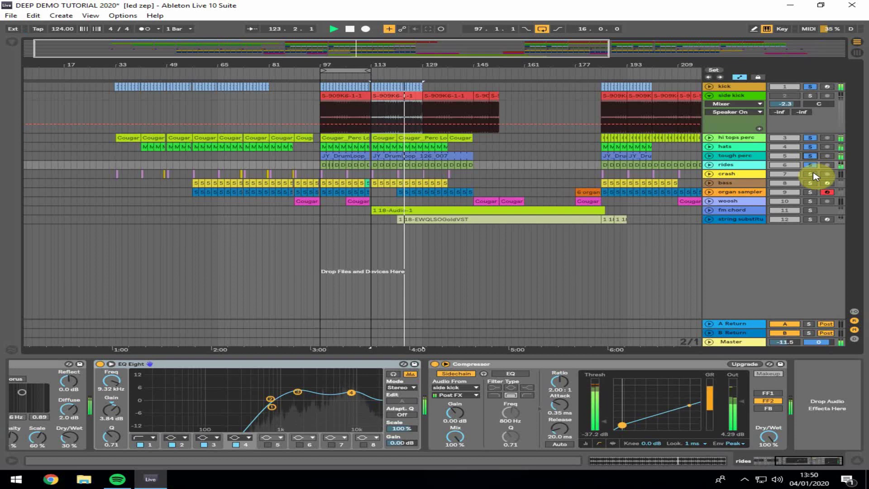
- Play the soloed drums from the crash clip at bar 113 and select the EQ Eight among the crash devices
key(space)
key(space)
click(374, 172)
key(space)
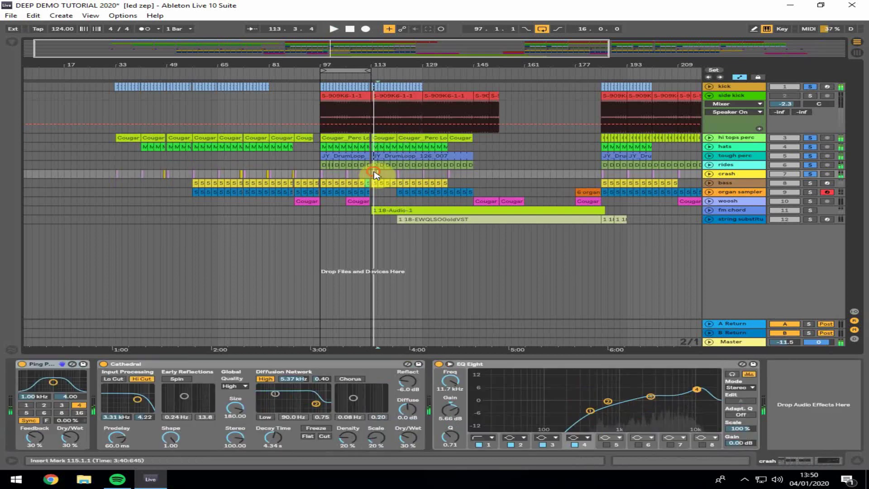
click(563, 365)
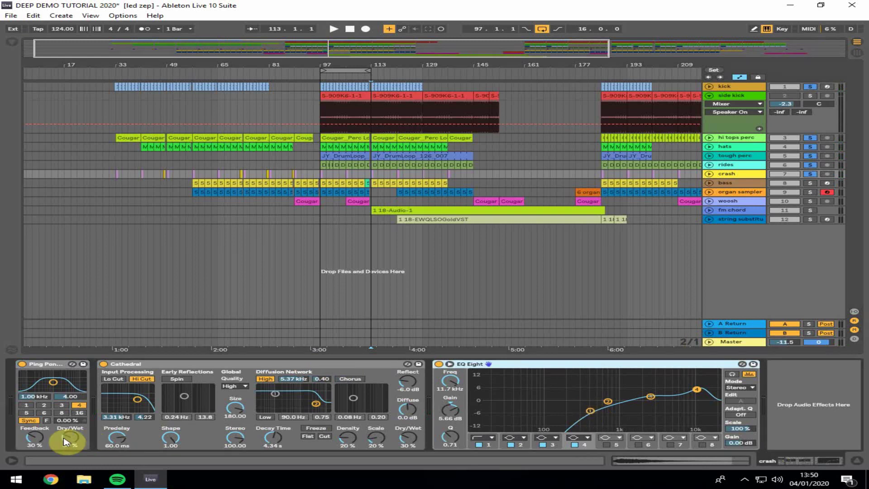
- Play the crash soloed from bar 113 and build the solo up with rides, tough perc, hats, hi tops perc and kick
click(811, 176)
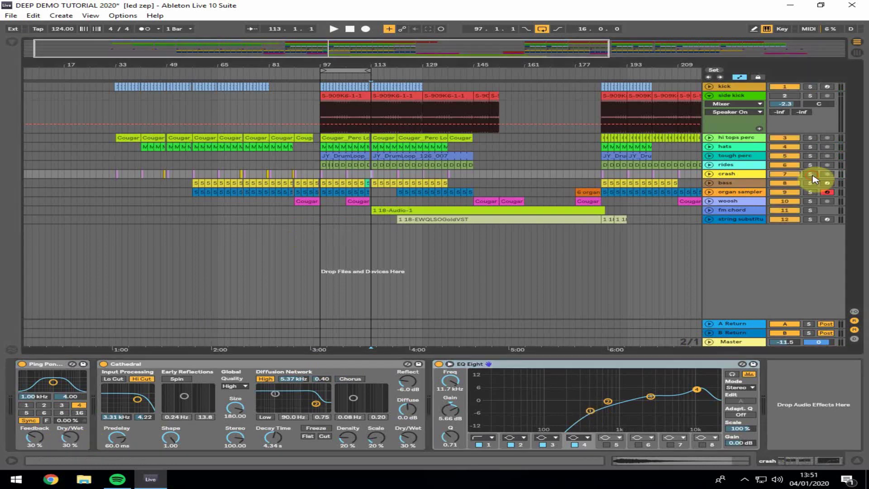
key(space)
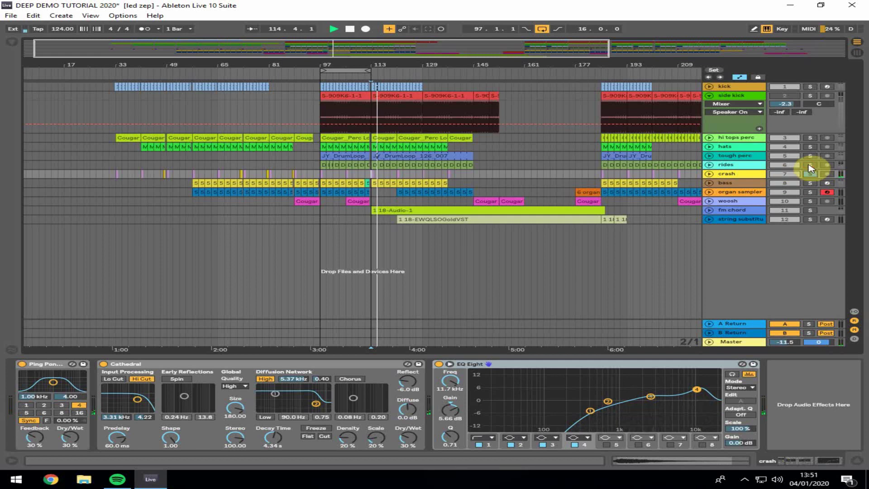
ctrl+click(811, 156)
ctrl+click(811, 147)
ctrl+click(810, 139)
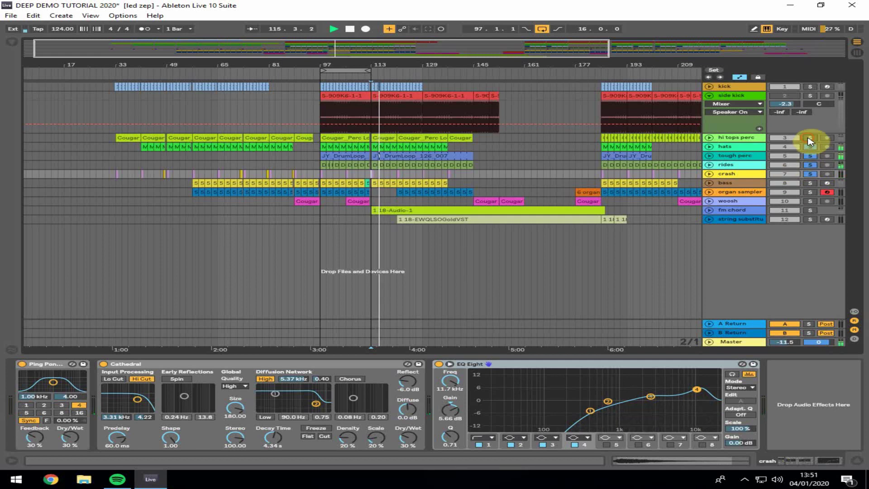
ctrl+click(809, 86)
key(space)
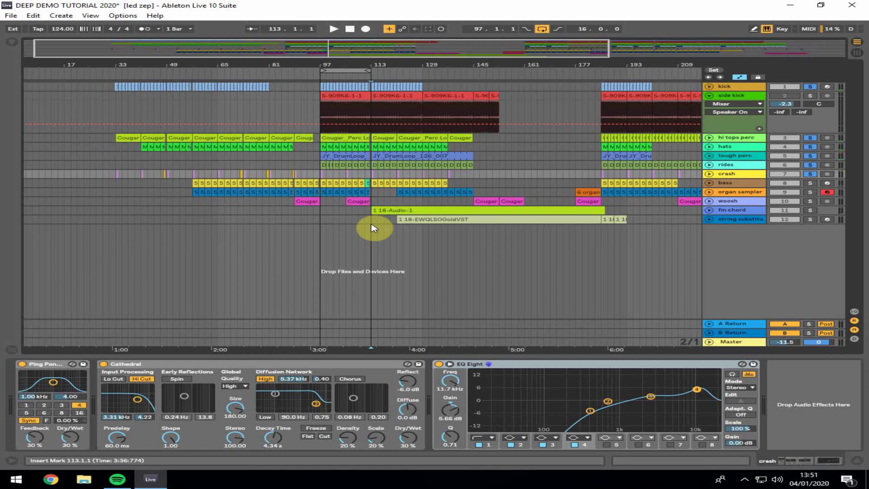
- Solo the organ sampler track with its devices shown and play it from bar 97
click(729, 192)
click(811, 192)
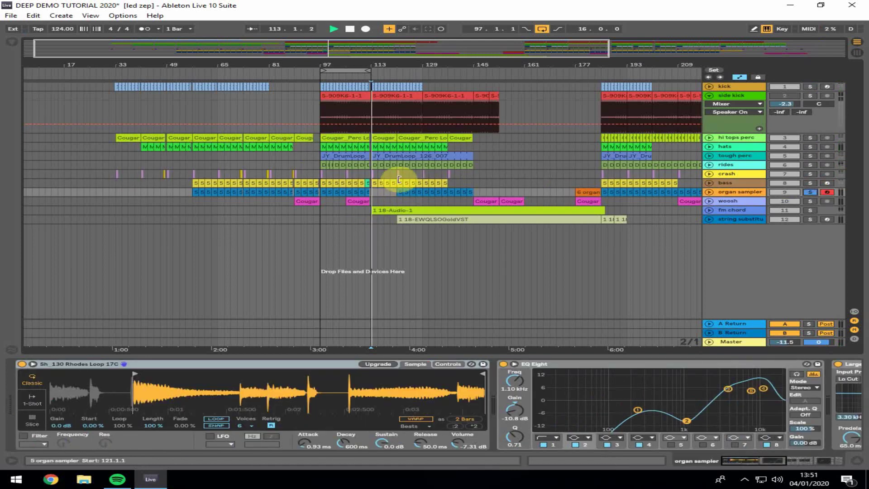
click(322, 211)
key(space)
click(335, 194)
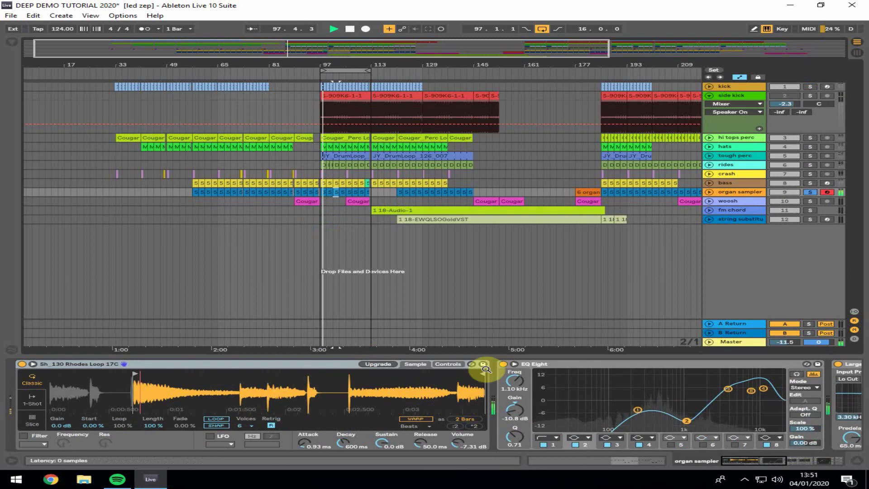
- Compare the organ sampler with its EQ Eight bypassed and switched back on, and expand and collapse the sampler's display
click(504, 365)
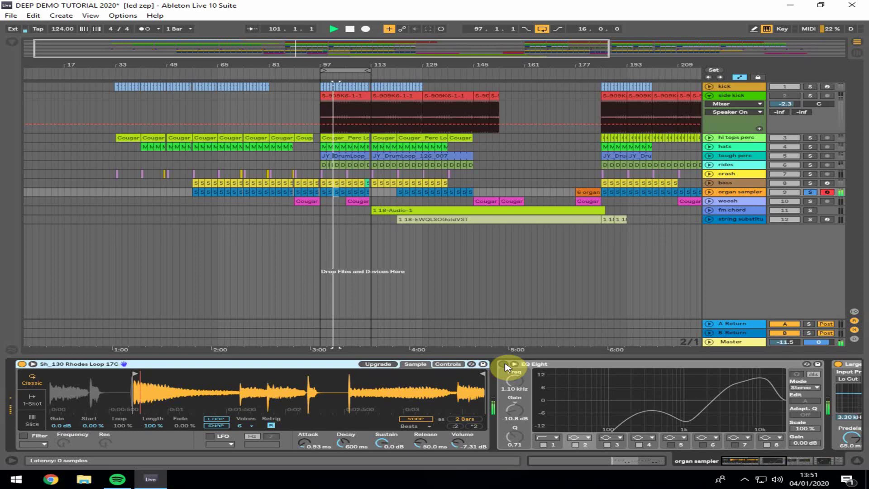
click(504, 365)
key(space)
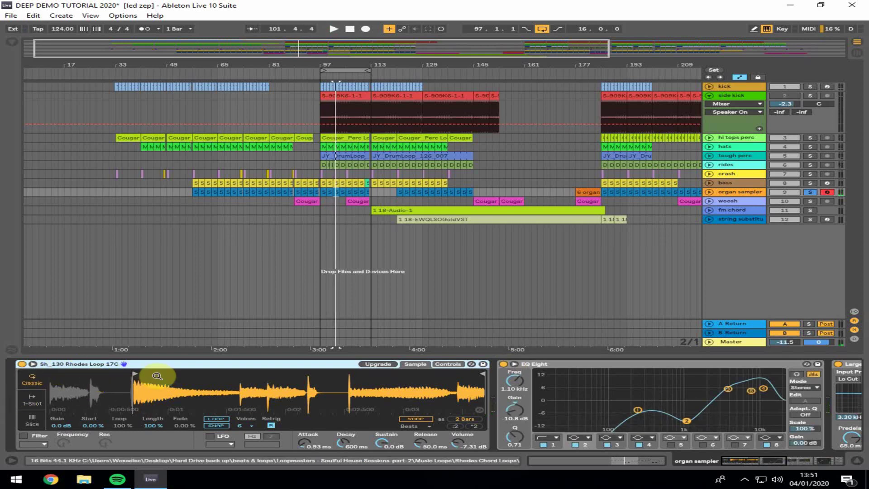
click(34, 365)
click(35, 365)
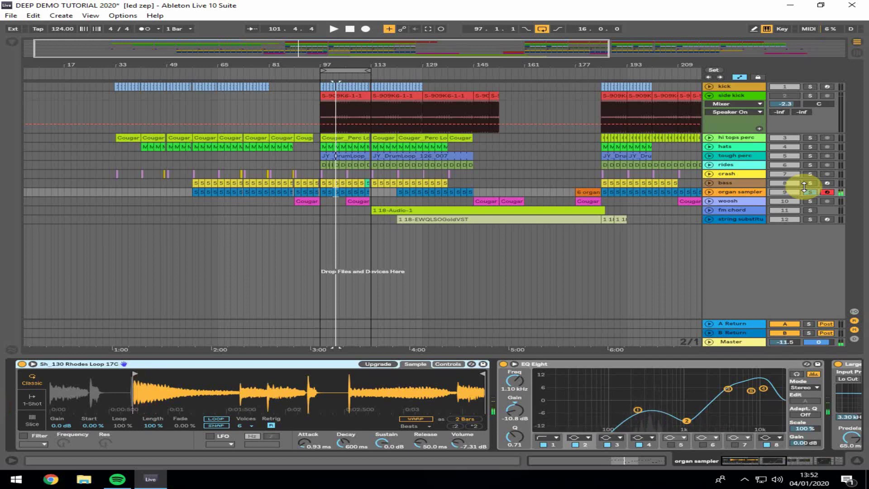
- Play back the soloed organ sampler part built on the Sh_130 Rhodes Loop 17C sample, restarting it from bar 101
key(space)
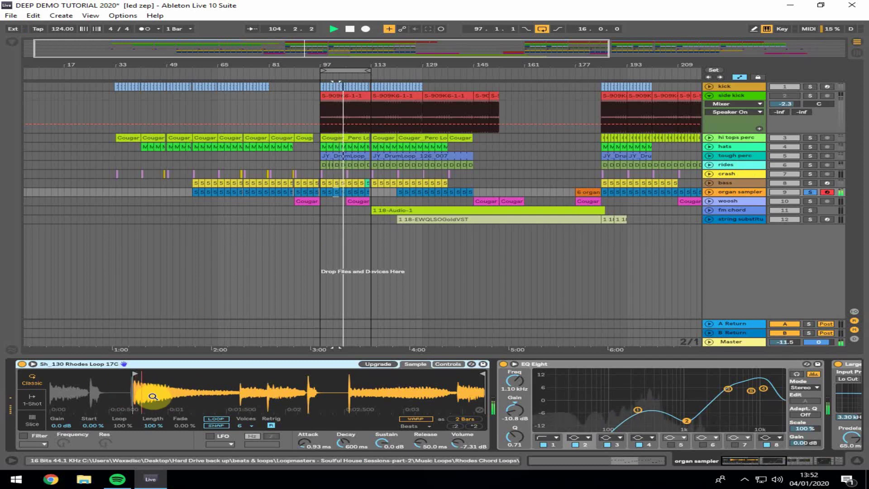
key(space)
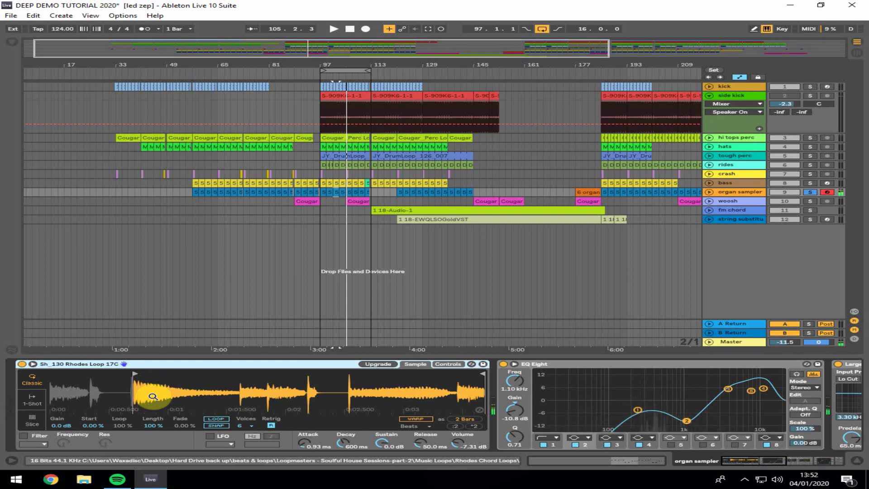
key(space)
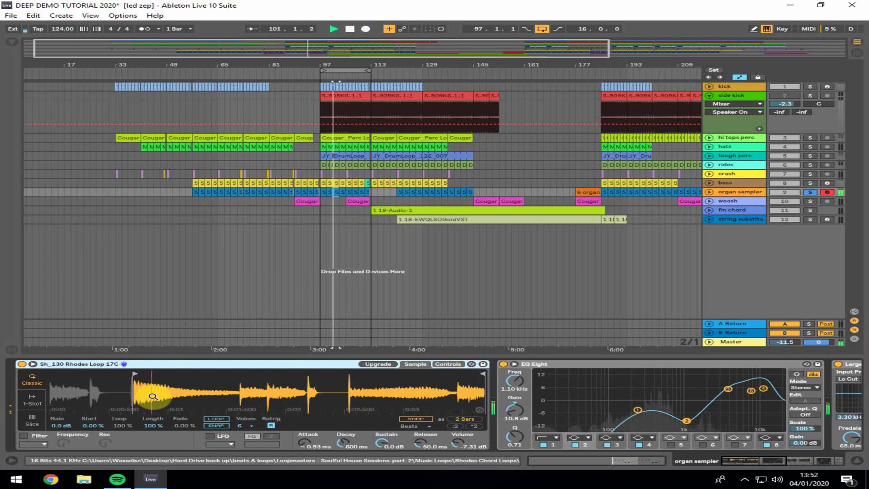
- Open an organ sampler clip after bar 101 to examine its MIDI notes, and hide the clip view
double_click(339, 191)
drag(369, 291, 383, 44)
scroll(330, 230, up, 1)
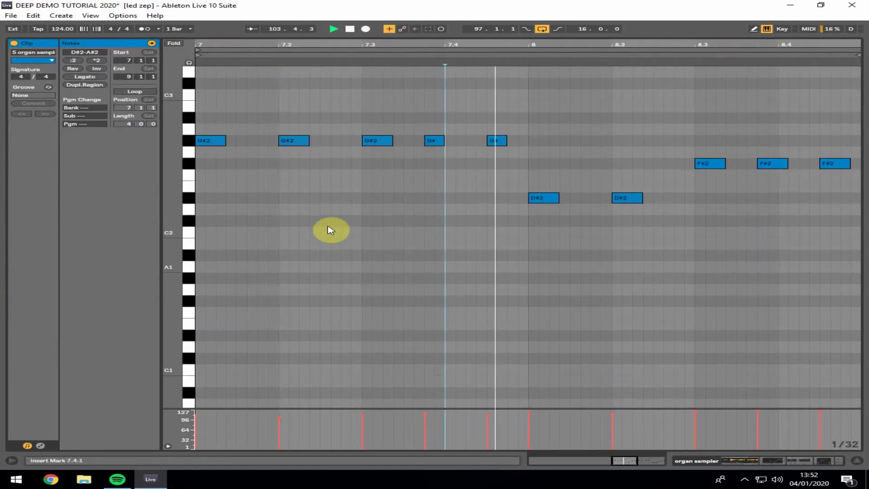
click(859, 463)
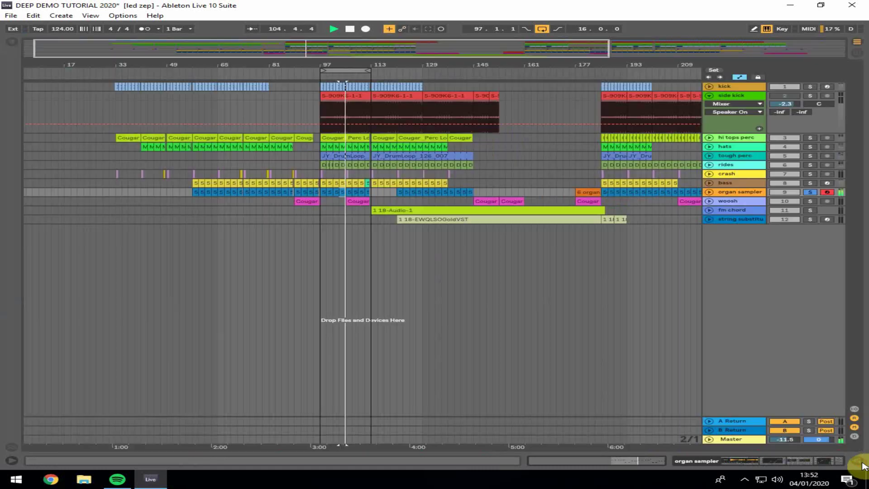
- Bring the hi tops perc, hats, tough perc, rides and kick tracks into the solo alongside the organ sampler during playback
click(810, 138)
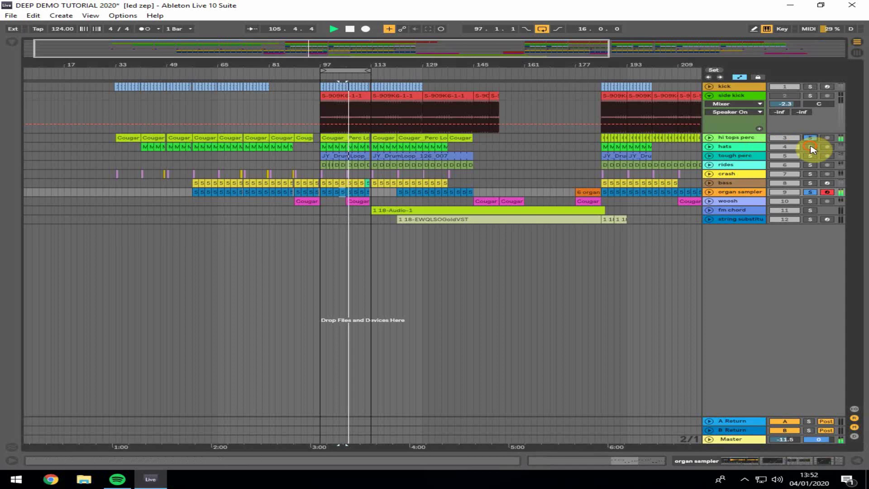
click(810, 147)
click(810, 155)
click(810, 165)
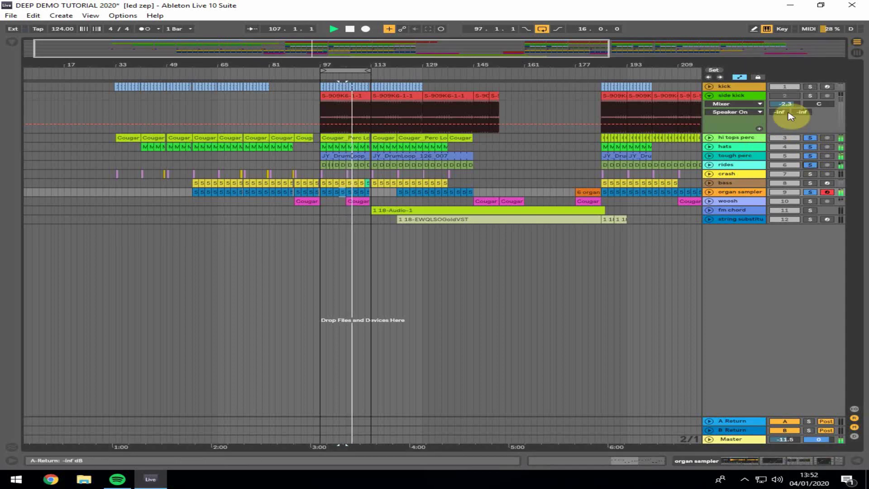
click(810, 87)
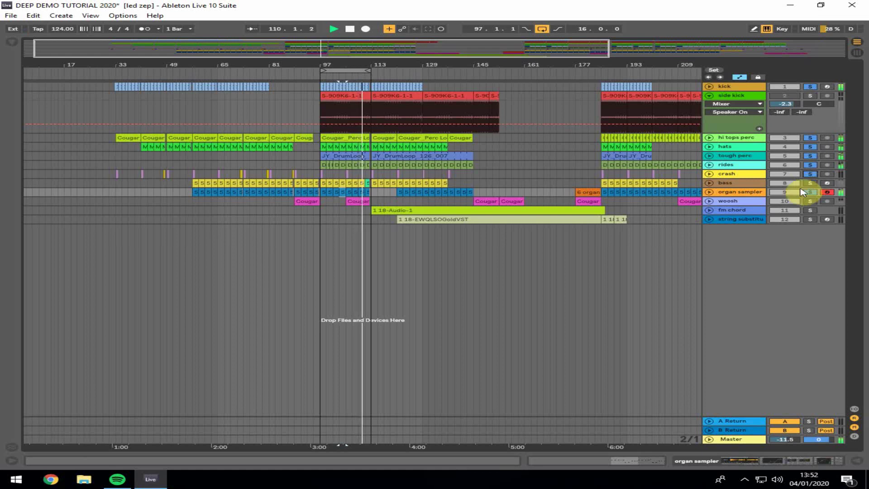
- Solo the bass track on its own, arm it for live playing, and show its devices
click(738, 183)
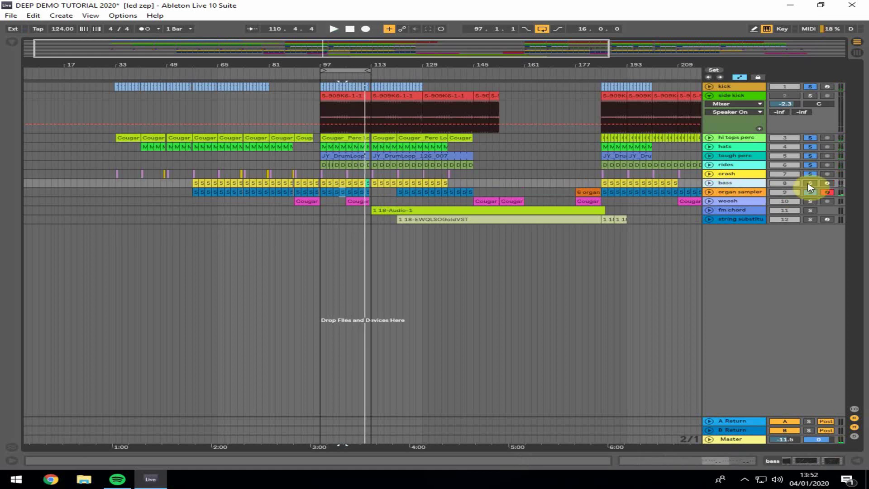
click(828, 183)
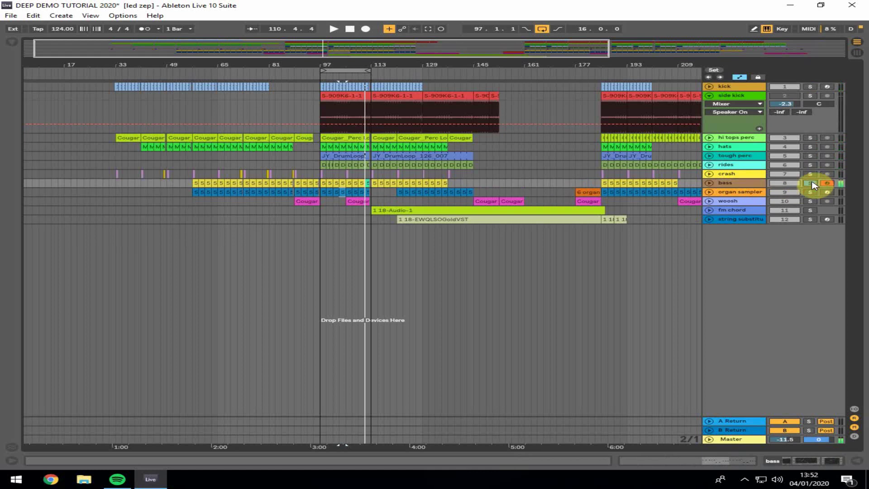
click(721, 184)
click(808, 460)
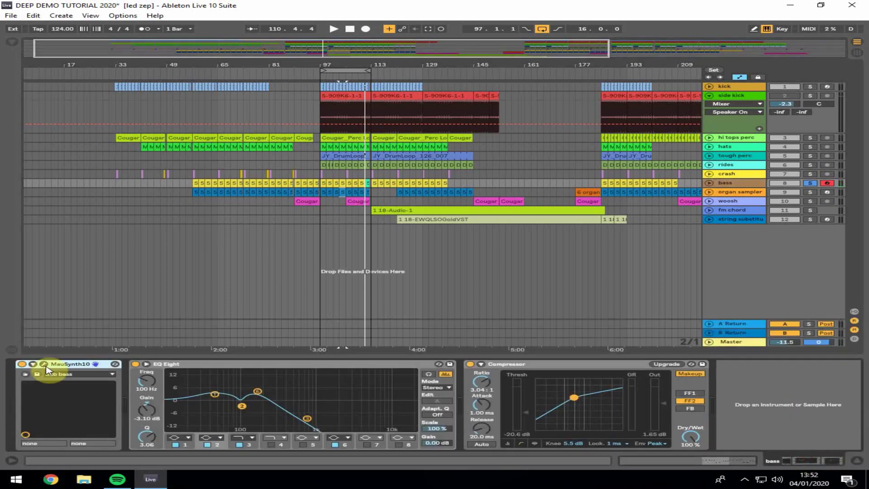
- Open the bass track's MauSynth10 window to examine the Sub bass preset, the preset list and the filter controls, and close it
click(44, 364)
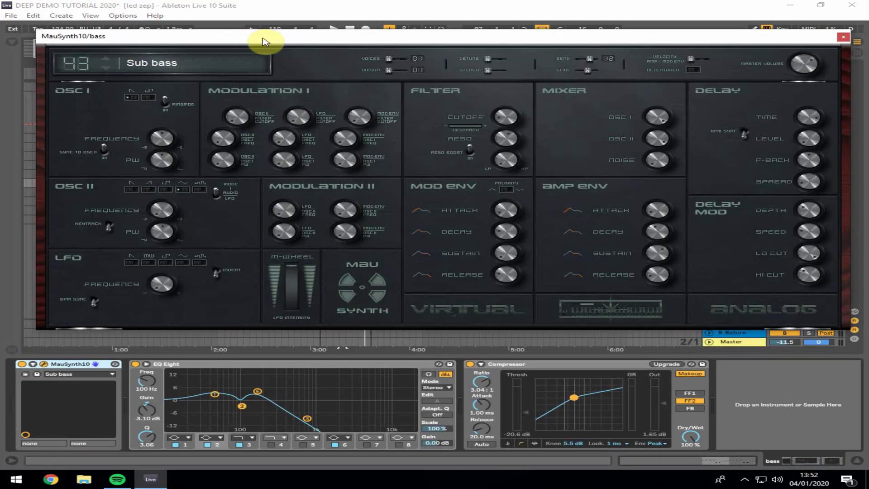
click(173, 62)
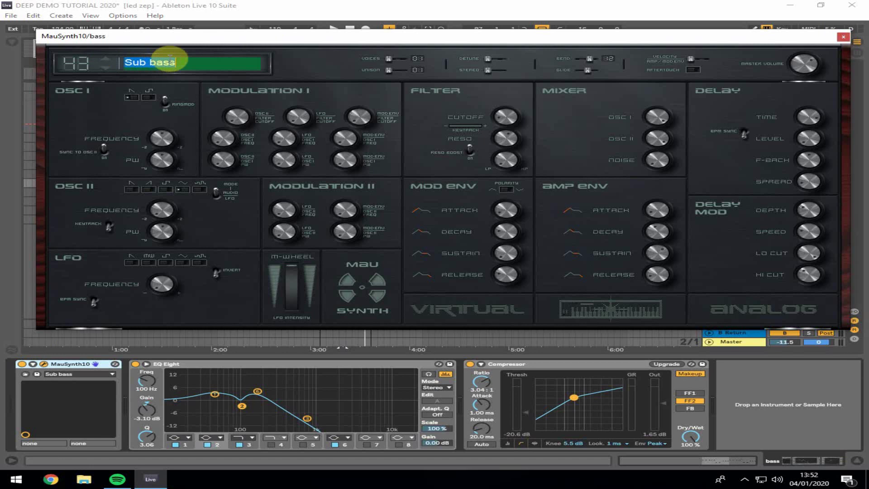
click(74, 61)
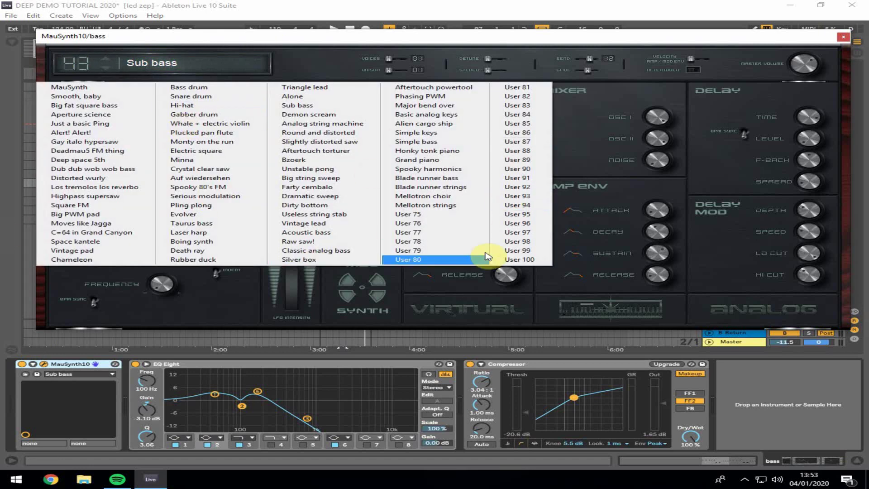
click(161, 54)
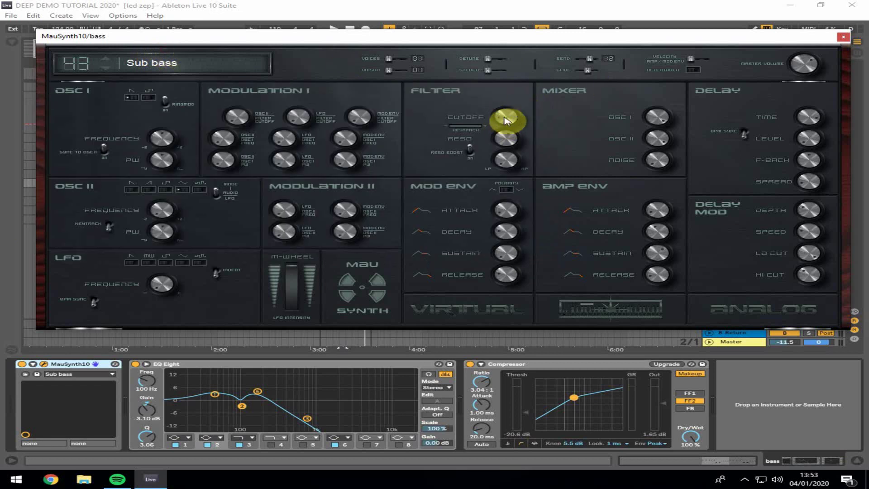
drag(510, 123, 513, 143)
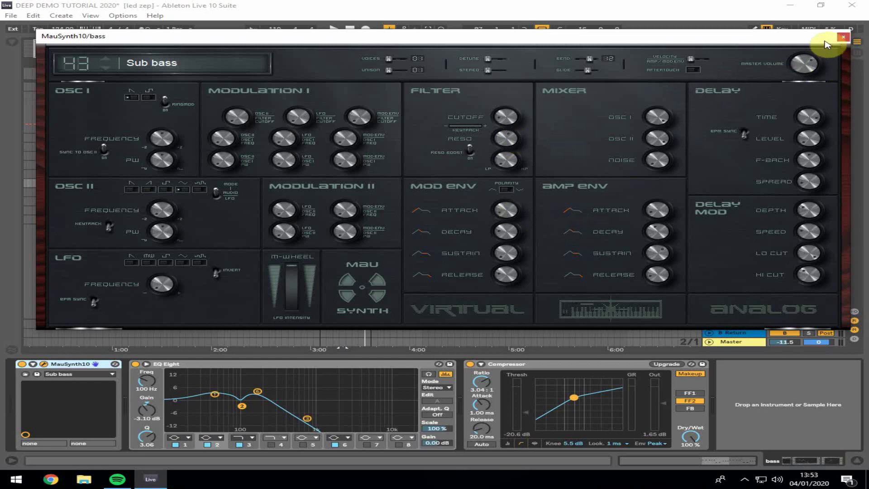
click(843, 37)
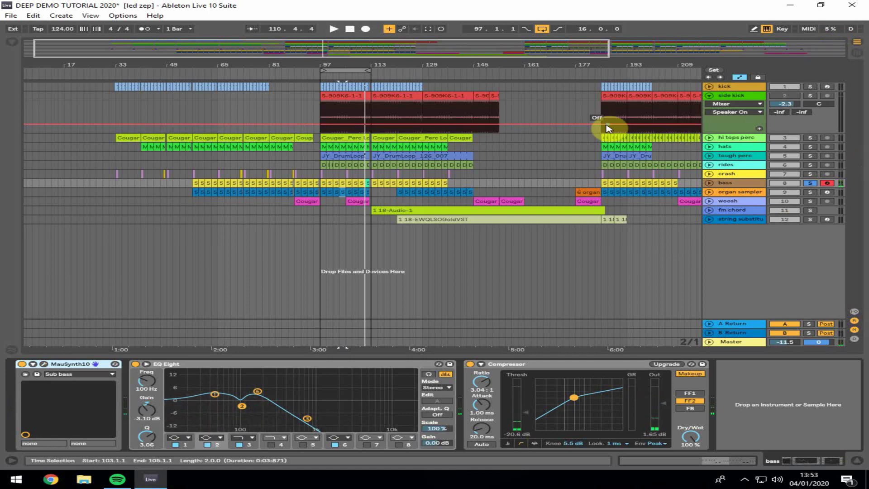
- Compare the bass with its EQ Eight bypassed and switched back on, and inspect the high-cut band 3
click(134, 365)
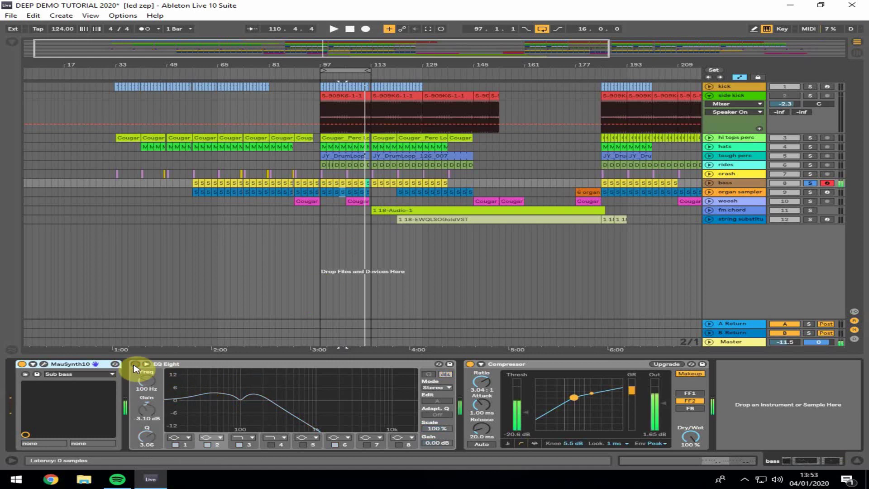
click(135, 365)
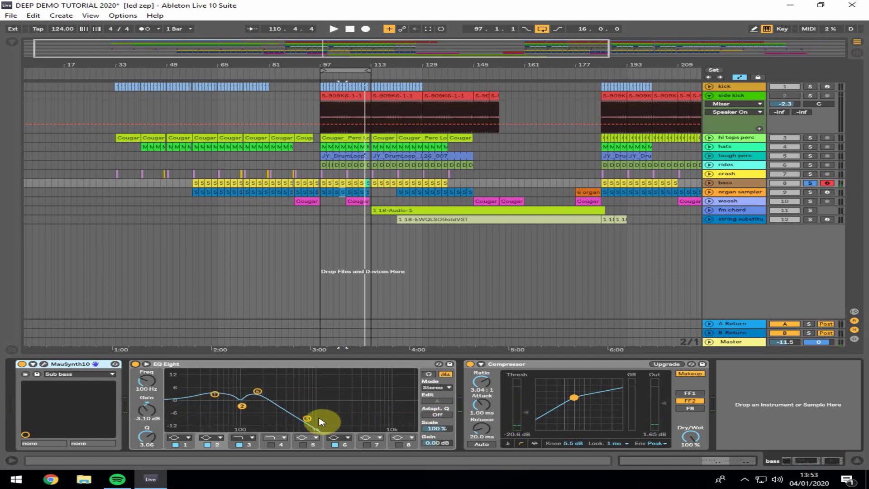
drag(319, 418, 347, 417)
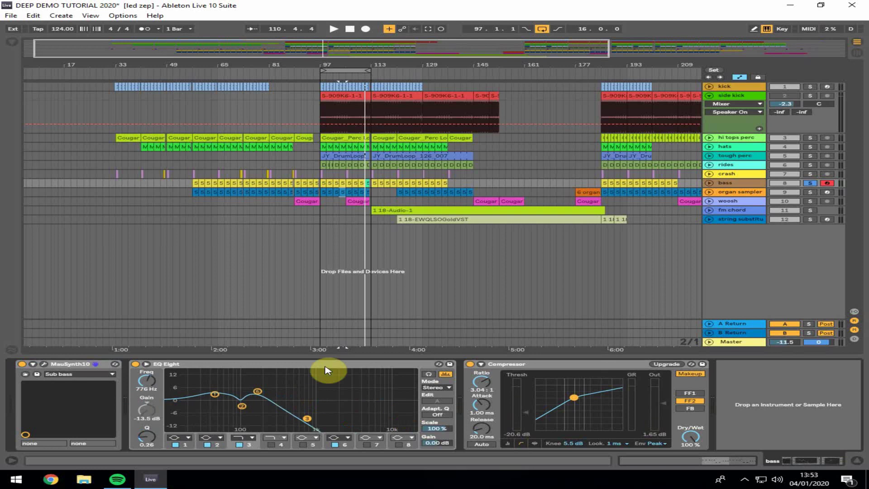
- Play the bass together with the organ sampler, adding the kick, hats, hi tops perc, rides, tough perc and crash to the solo
click(811, 192)
key(space)
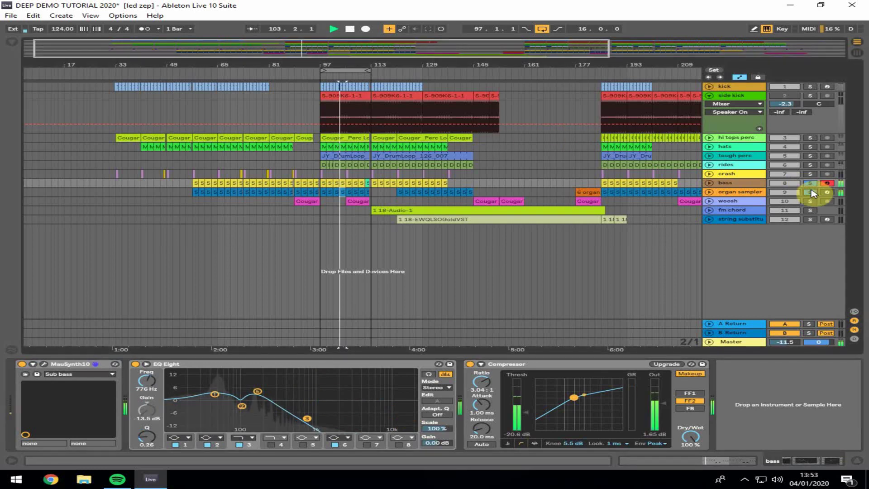
click(811, 87)
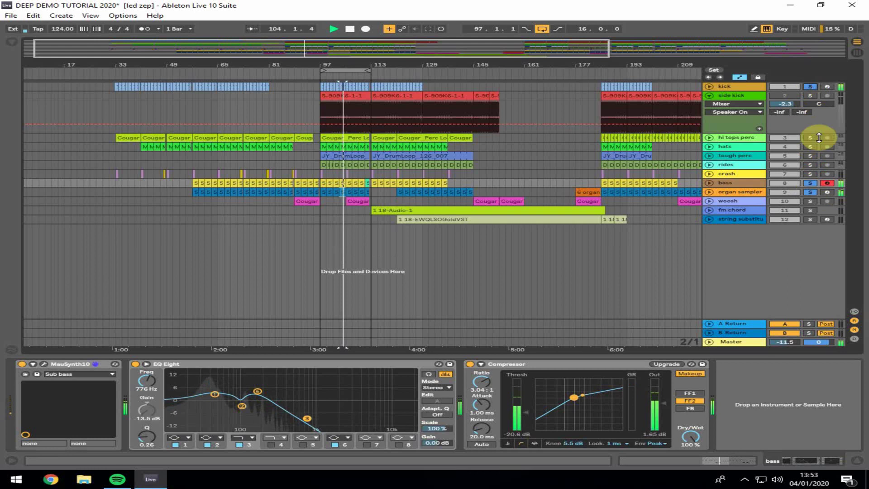
click(810, 147)
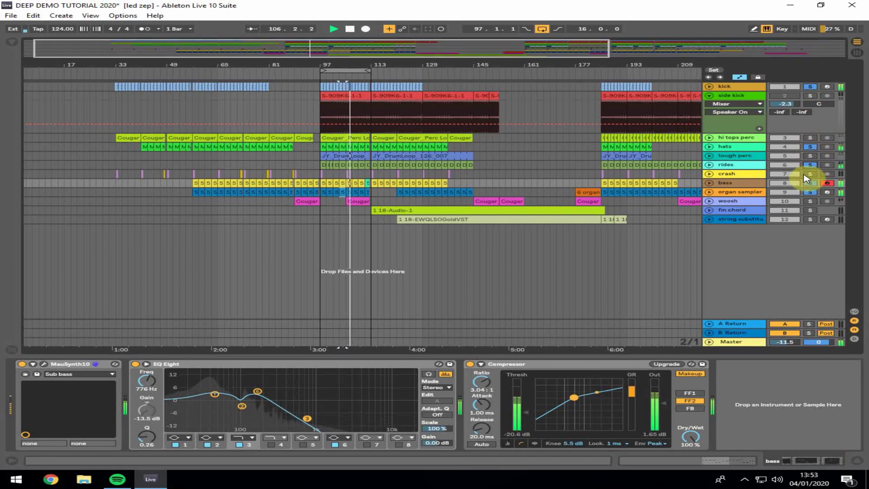
click(811, 137)
click(811, 174)
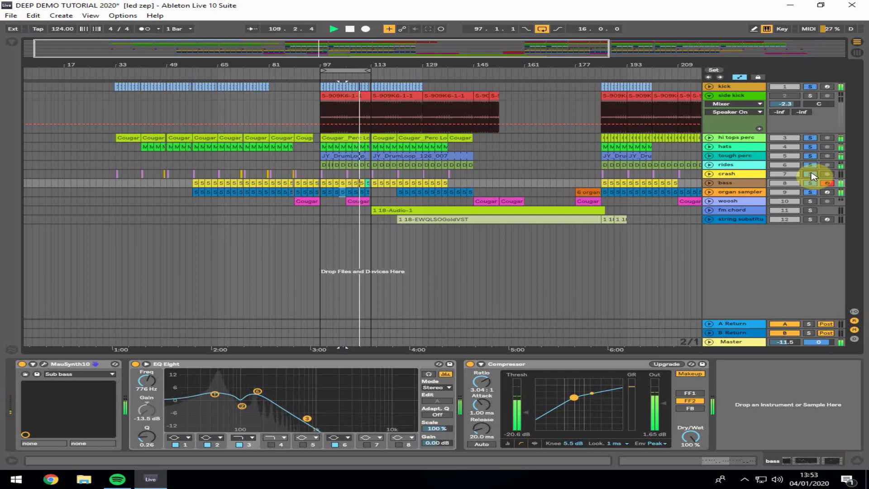
key(space)
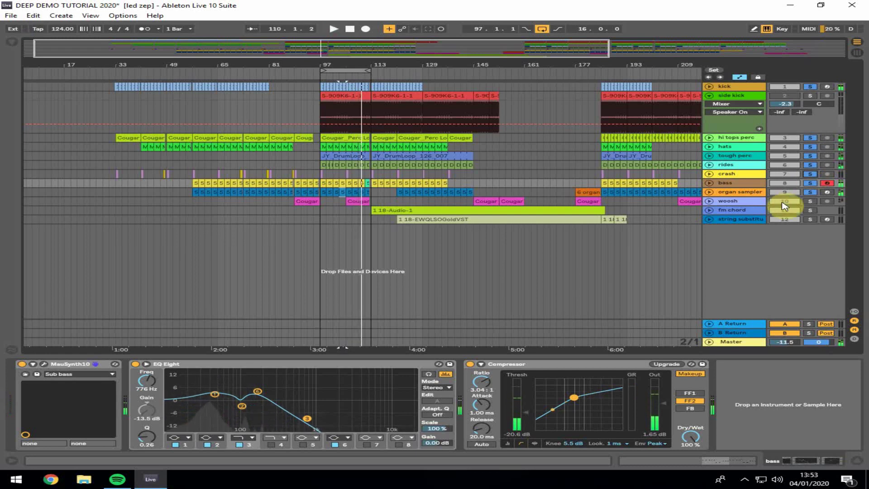
- Try starting the organ sampler's Sh_130 Rhodes Loop 17C sample from its very beginning, and undo the change
click(738, 192)
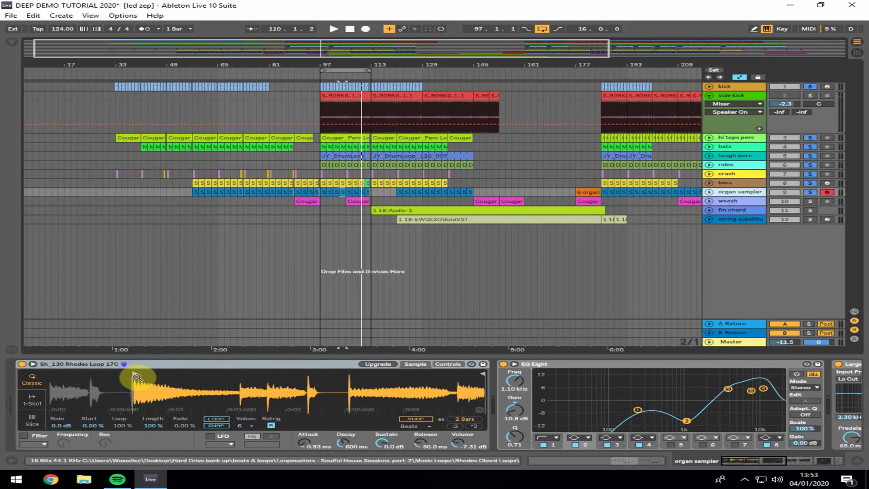
mouse_move(139, 373)
mouse_down()
mouse_move(35, 375)
mouse_move(48, 380)
mouse_up()
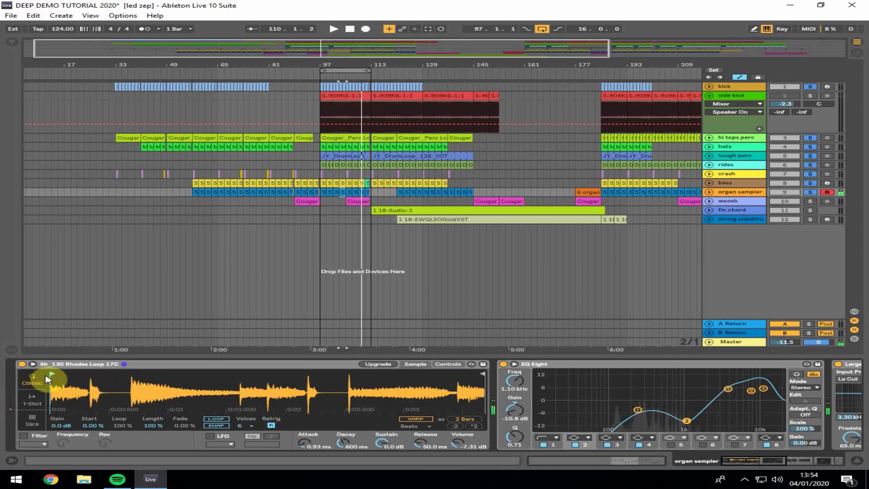
key(ctrl+z)
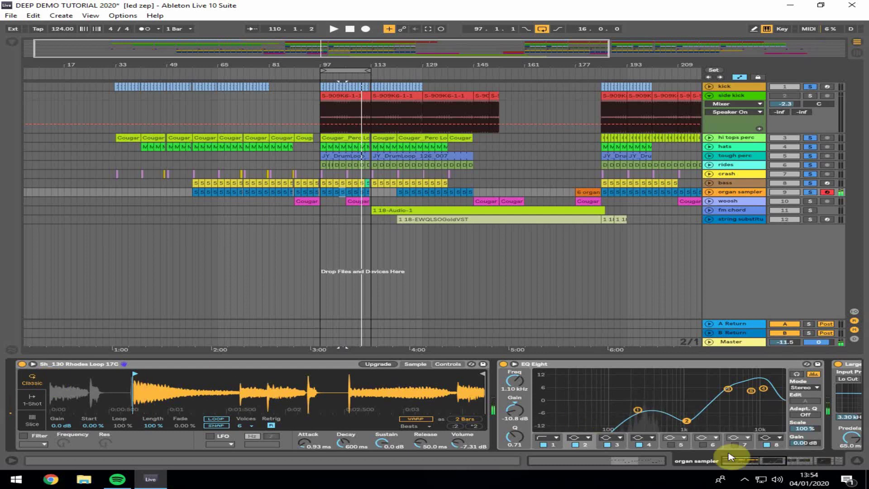
- Examine the organ sampler's device chain, including its EQ Eight and the Large Hall reverb
click(766, 469)
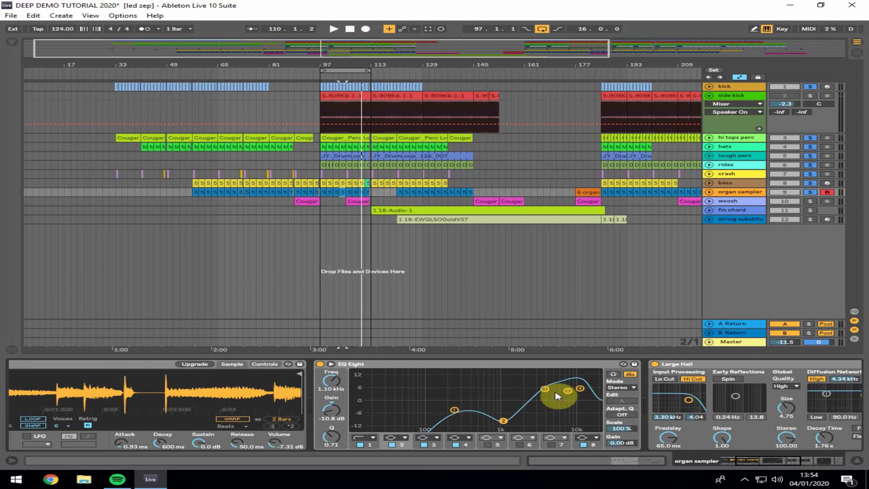
click(766, 466)
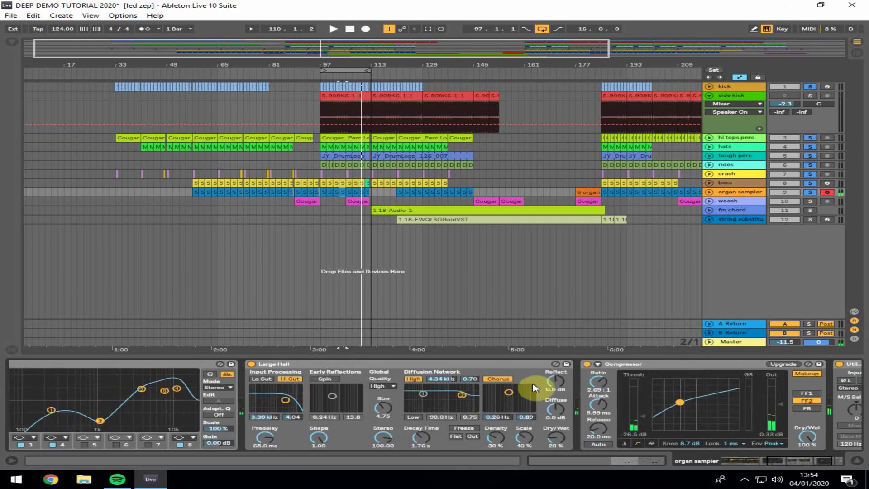
click(397, 364)
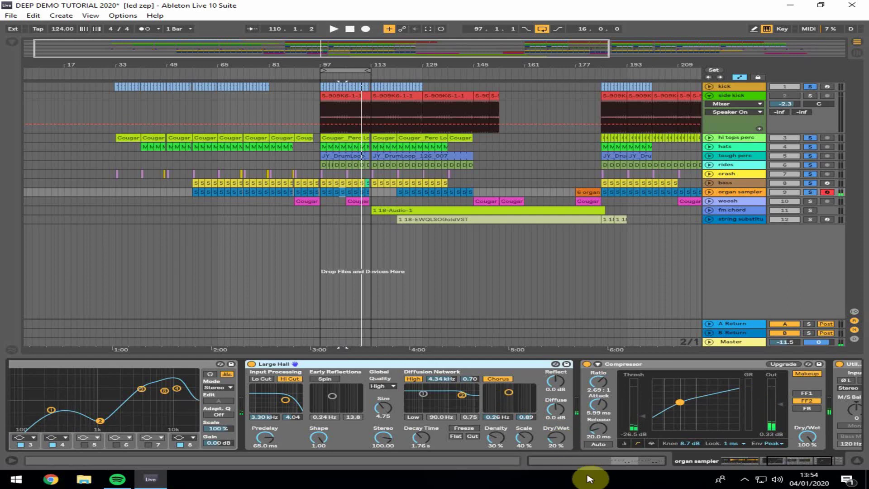
click(794, 462)
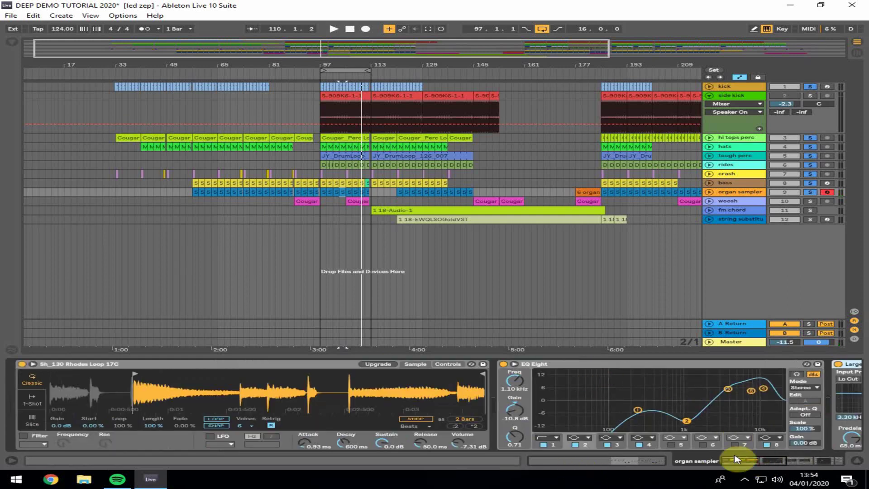
- Compare the organ sampler with its Utility device bypassed and switched back on, and hide the device view
click(815, 461)
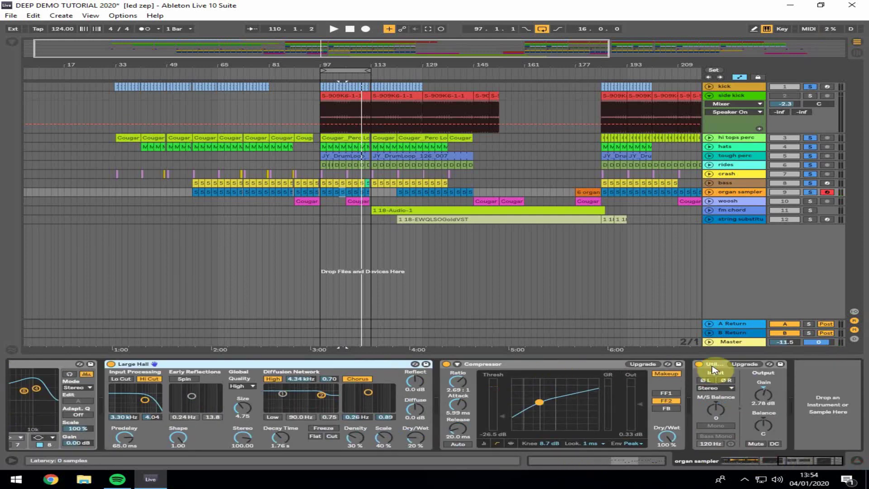
click(699, 365)
click(699, 365)
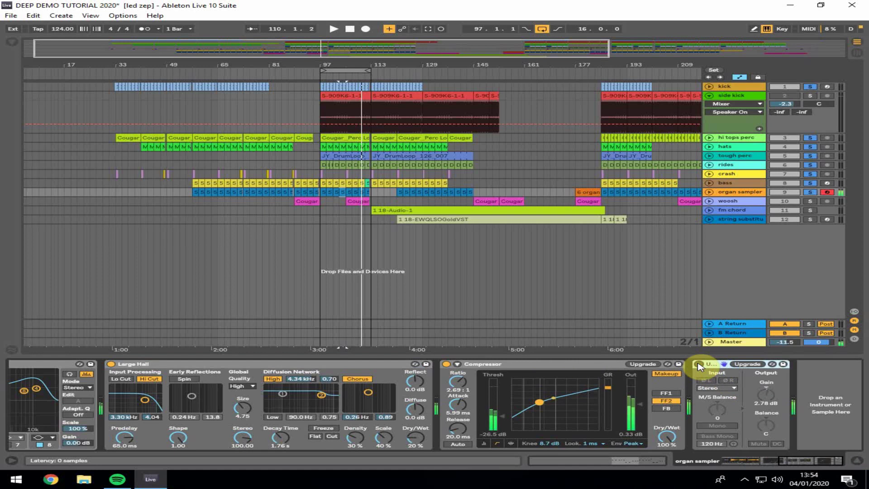
click(700, 365)
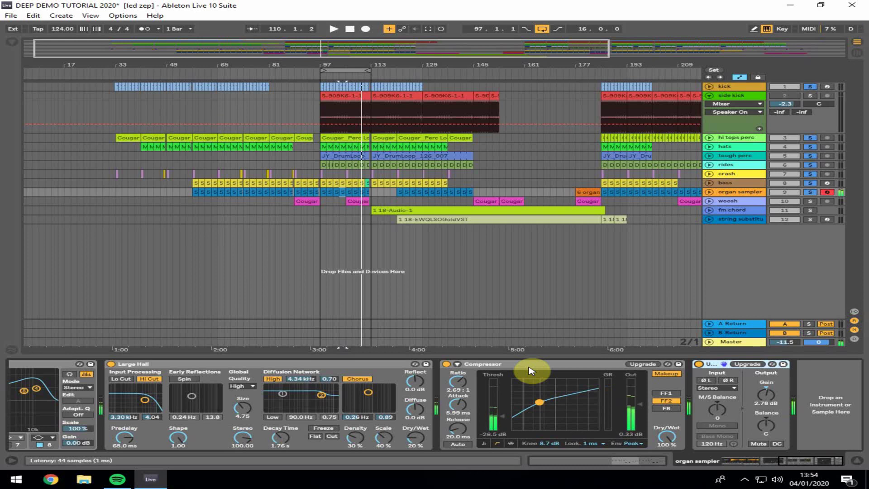
click(858, 460)
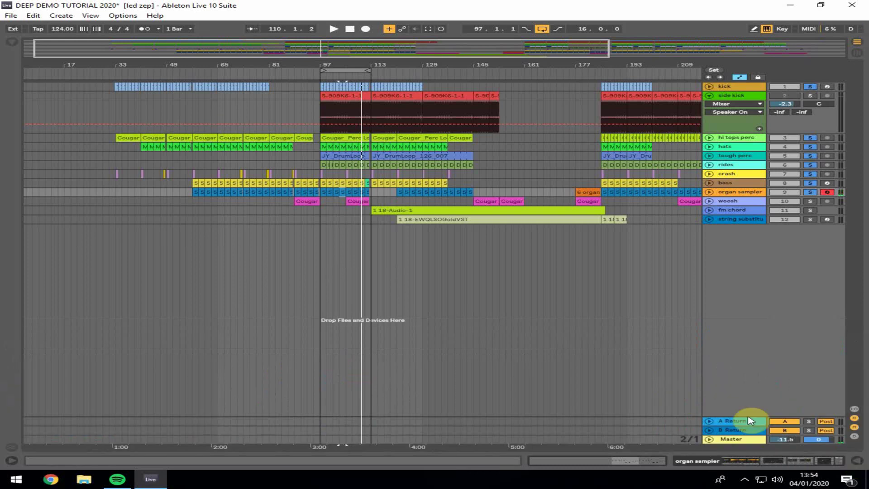
- Solo the woosh track, play it from bar 89, and unfold the track to show its waveforms
click(323, 218)
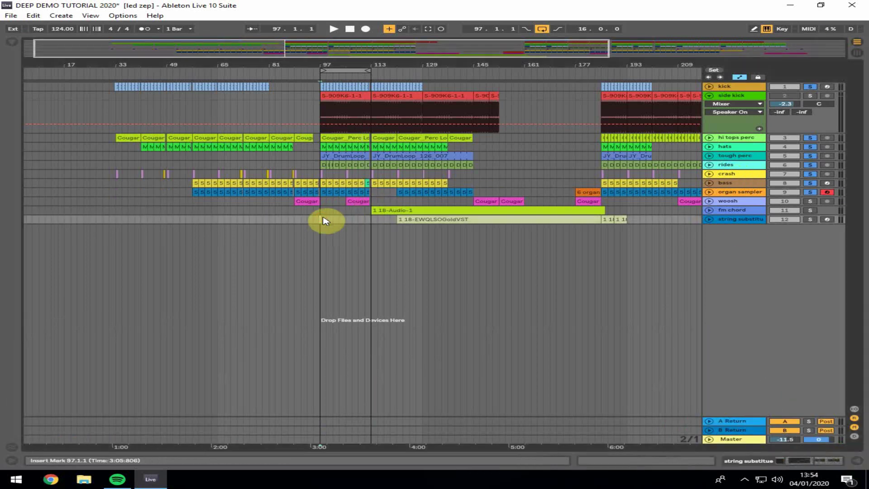
click(295, 202)
click(811, 201)
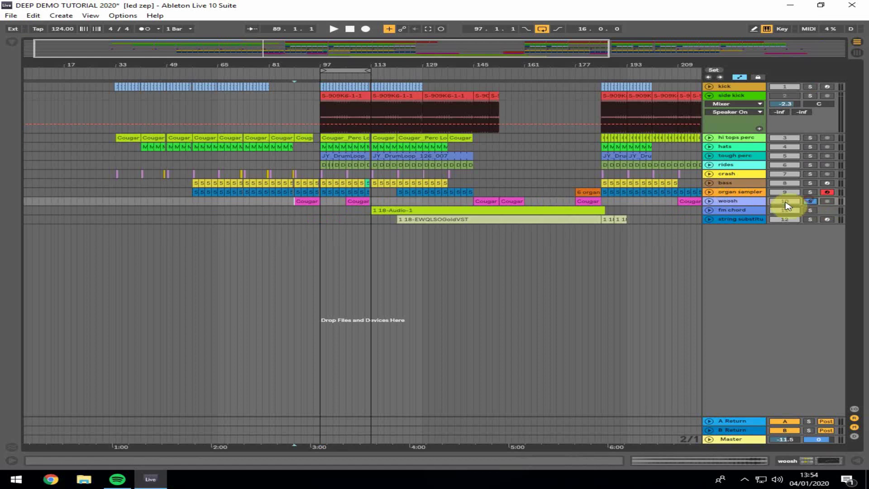
key(space)
click(710, 201)
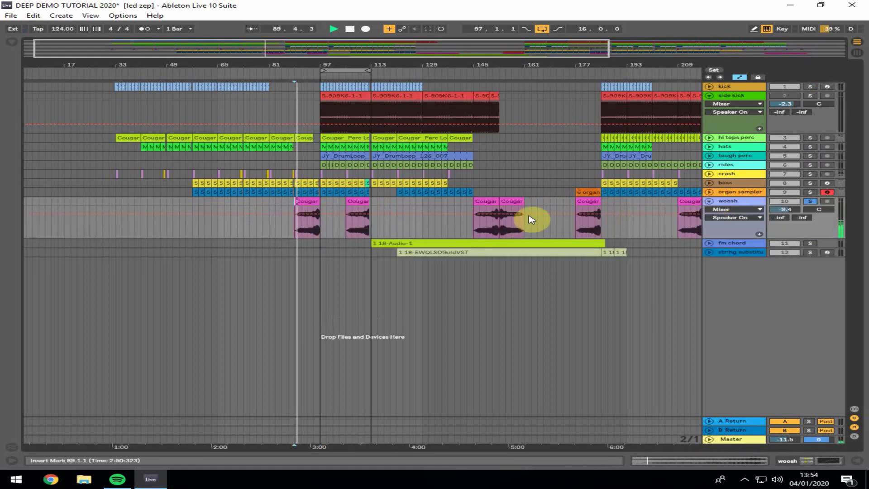
- Play the soloed woosh track from the clip at bar 153, and stop playback
click(501, 226)
key(space)
key(space)
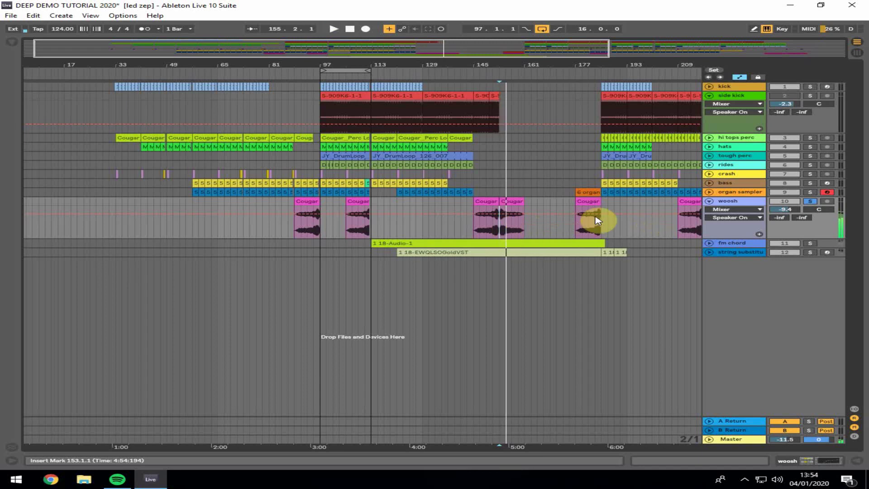
- Play the soloed woosh track from bar 177, and bring back the full mix by clearing the woosh and organ sampler solos
click(576, 221)
key(space)
click(813, 201)
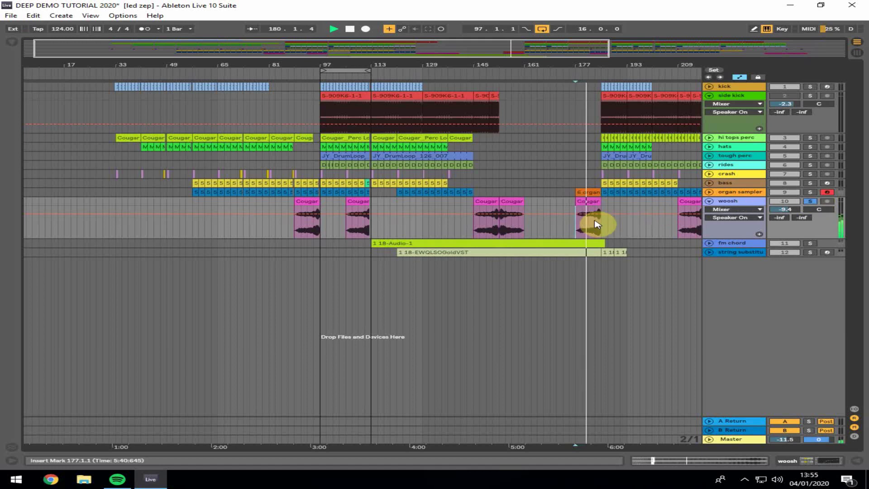
click(811, 192)
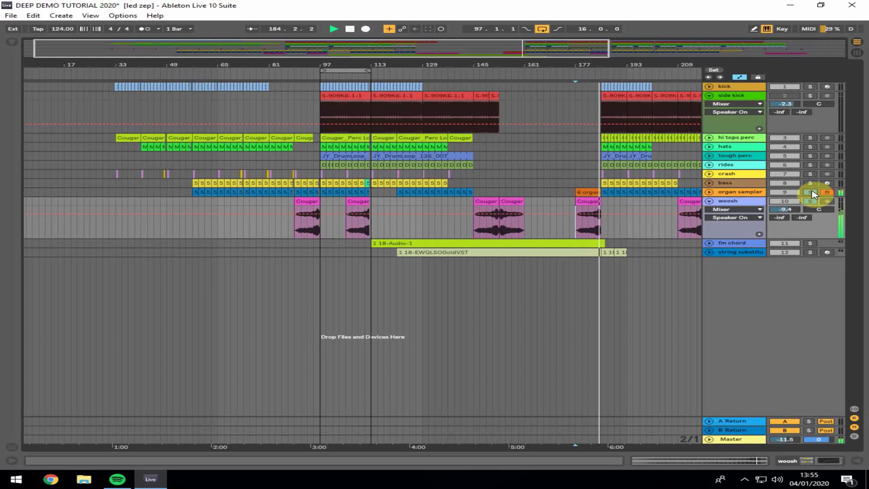
click(812, 191)
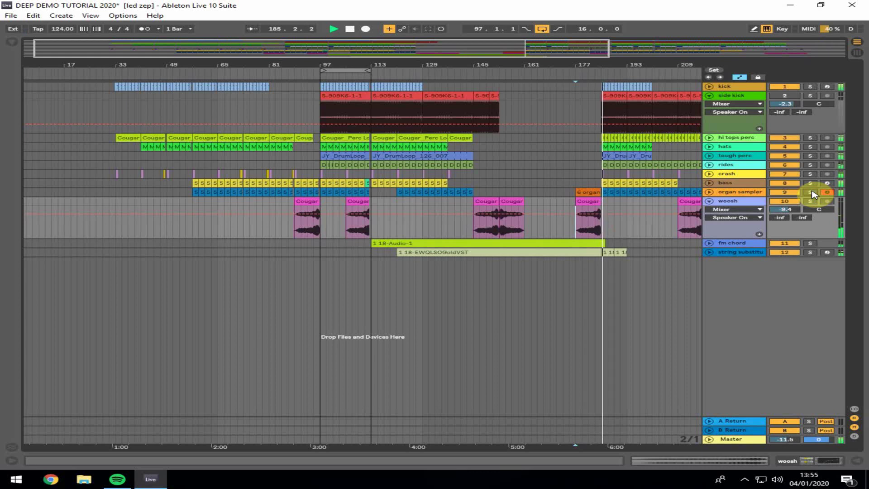
- Fold the woosh track, and examine the fm chord track's waveform and Auto Filter frequency automation
drag(644, 63, 640, 22)
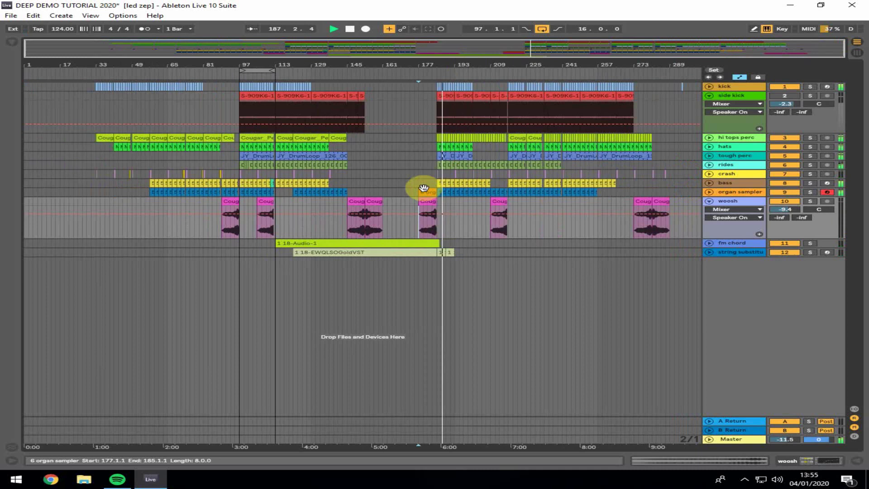
click(709, 201)
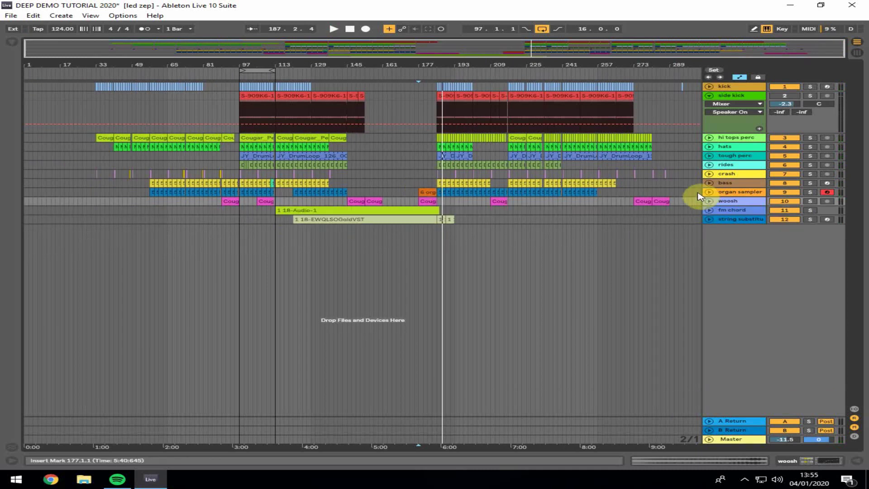
click(293, 211)
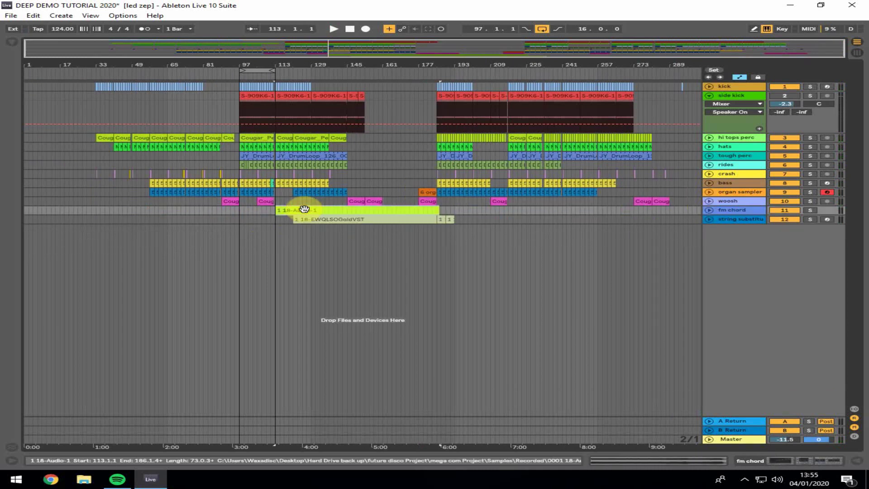
click(710, 211)
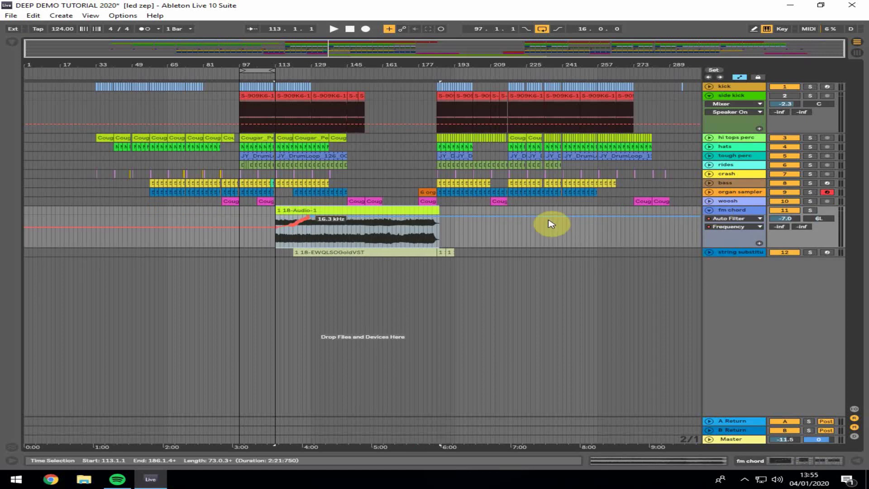
click(328, 208)
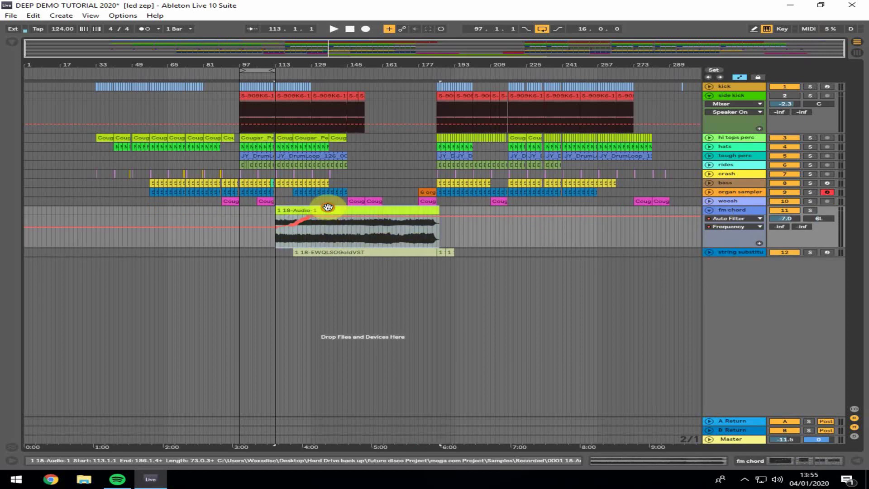
click(709, 210)
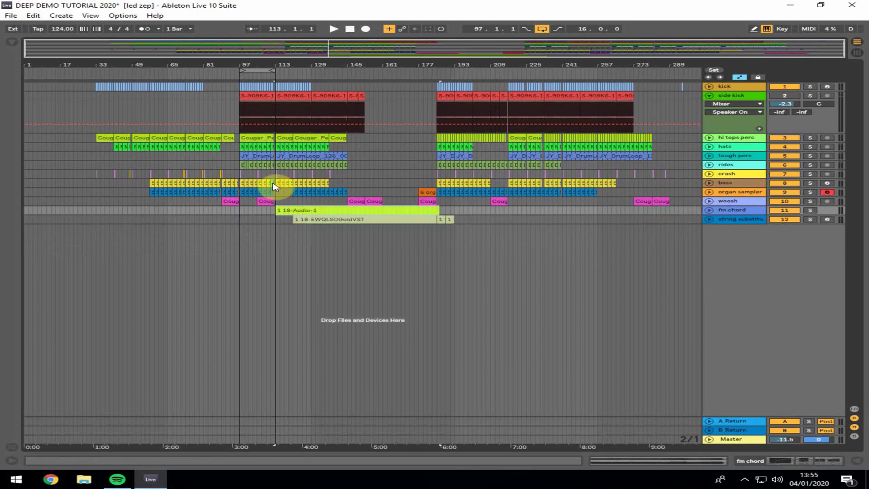
- Show the browser, solo the fm chord track, and play it from bar 113 and from bar 149
click(15, 47)
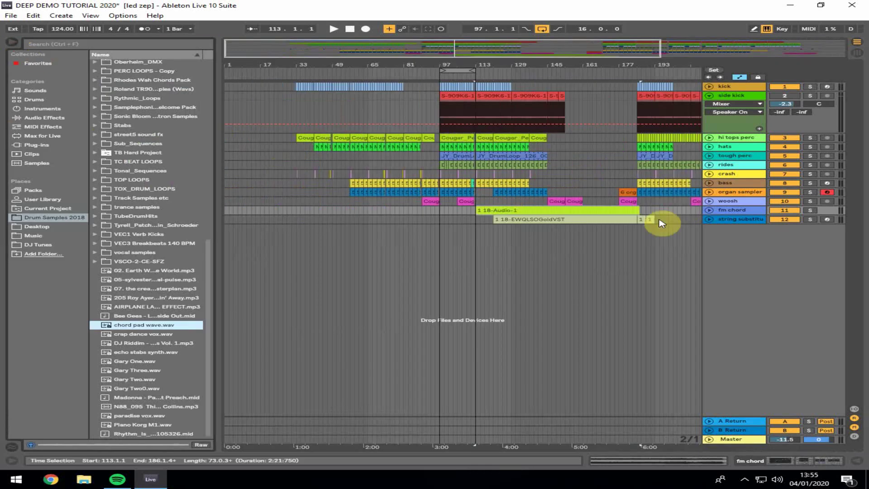
click(810, 210)
key(space)
click(495, 221)
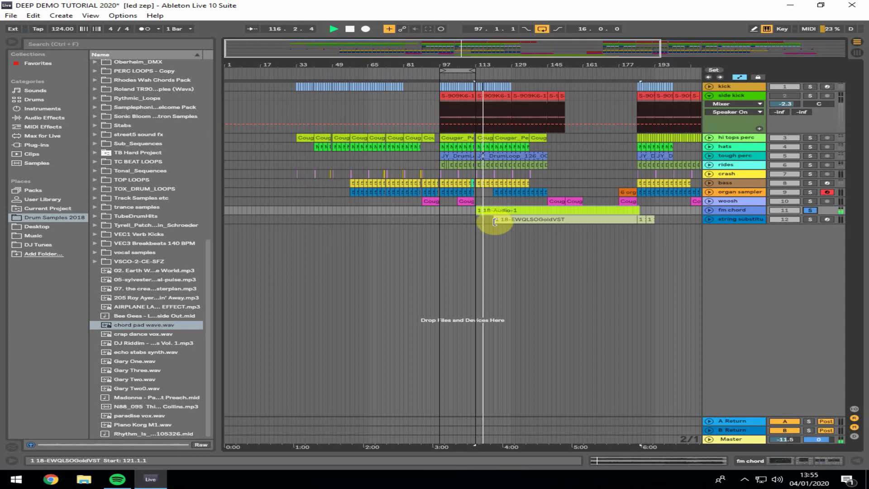
click(558, 238)
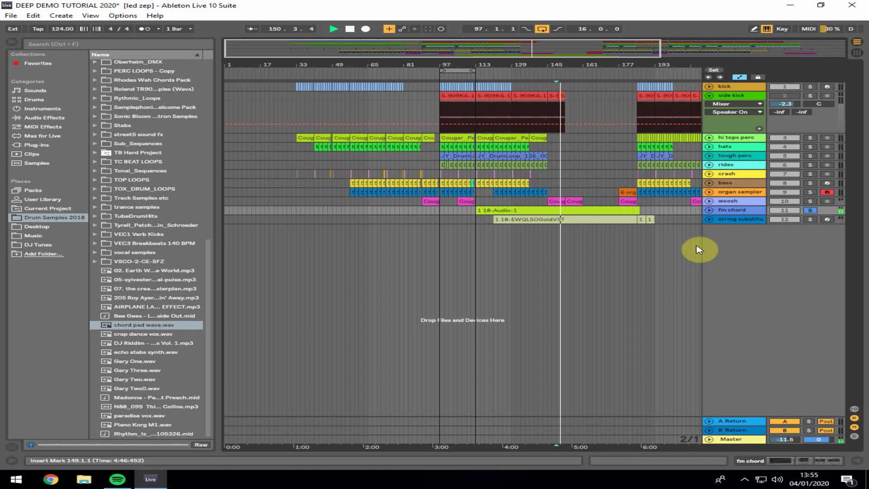
key(space)
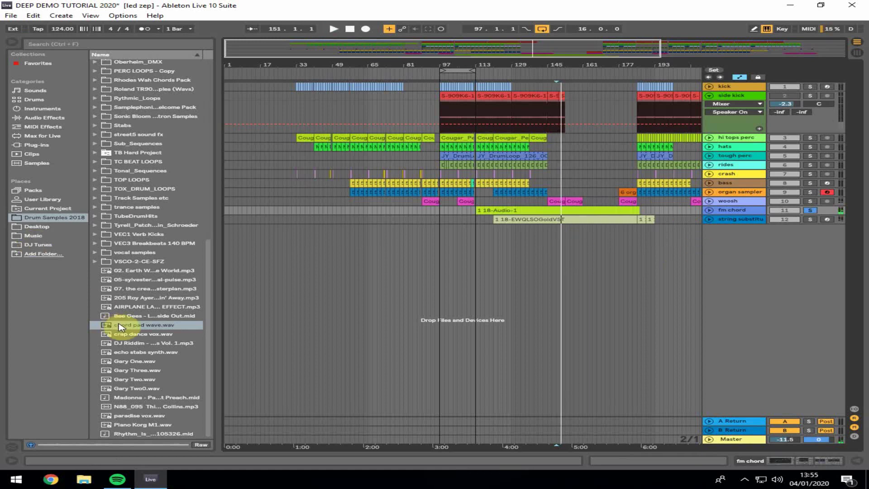
- Create a new MIDI track with Simpler and load chord pad wave.wav from Drum Samples 2018 into it
click(36, 109)
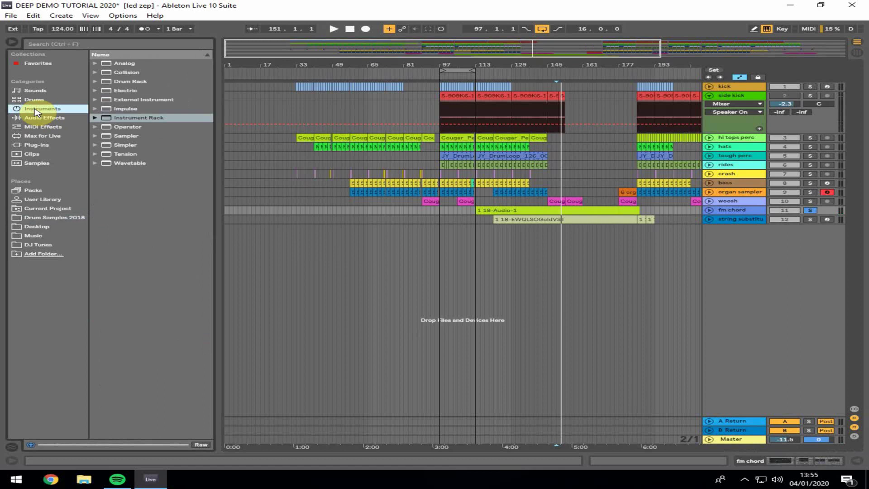
drag(126, 145, 385, 271)
click(36, 227)
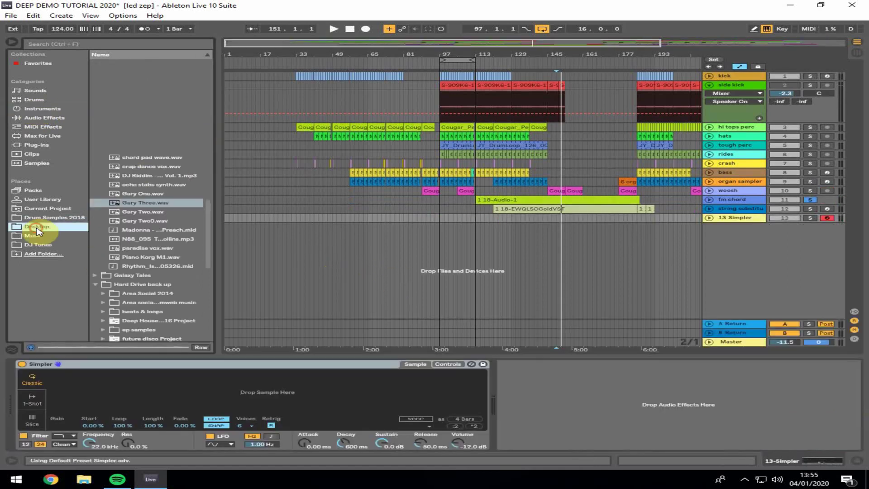
click(48, 208)
click(50, 217)
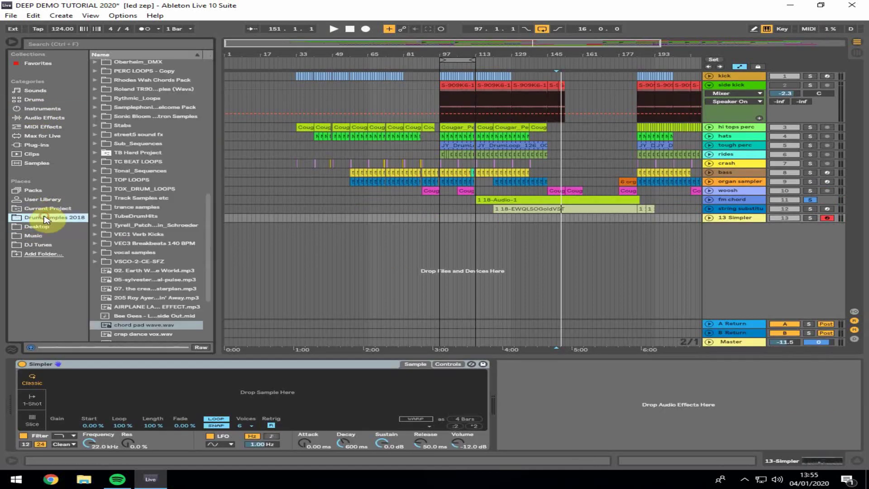
click(132, 325)
drag(174, 404, 171, 401)
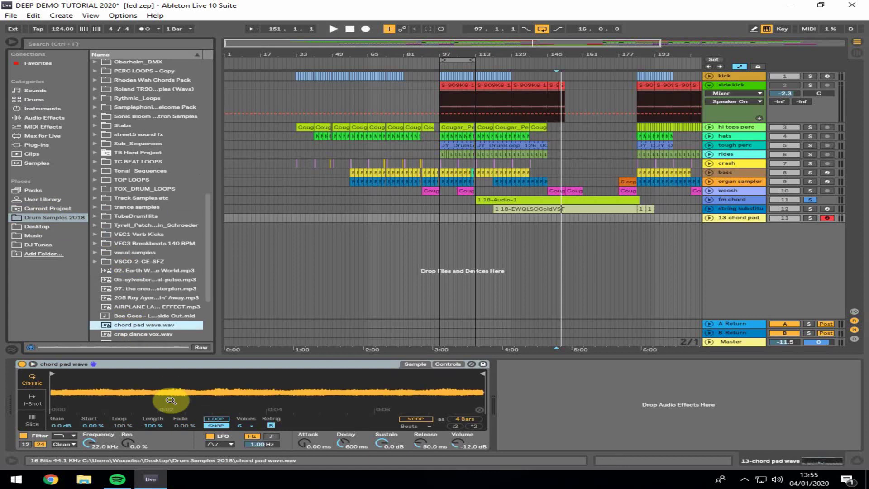
- Solo the new chord pad track and audition the loaded pad sample on its own
click(811, 218)
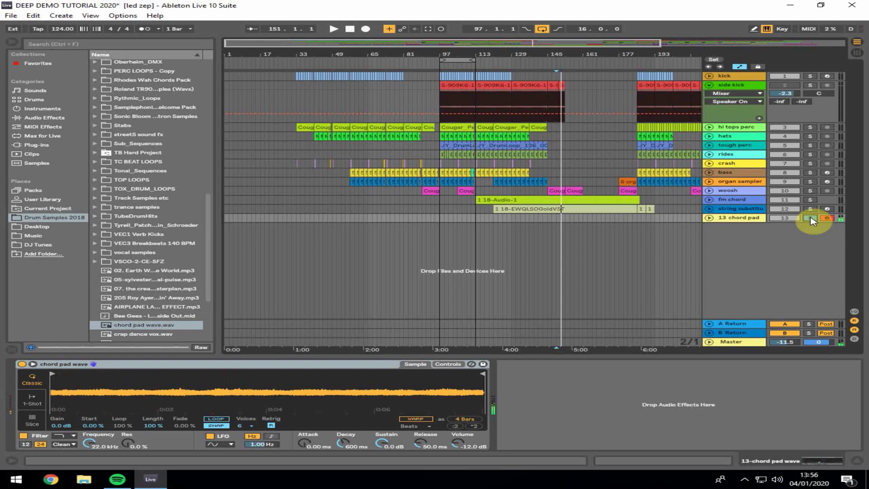
click(810, 218)
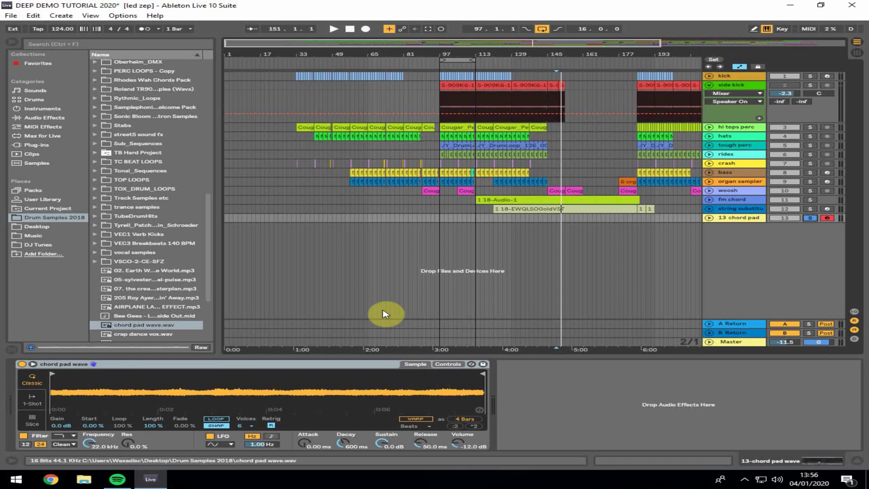
drag(601, 55, 488, 54)
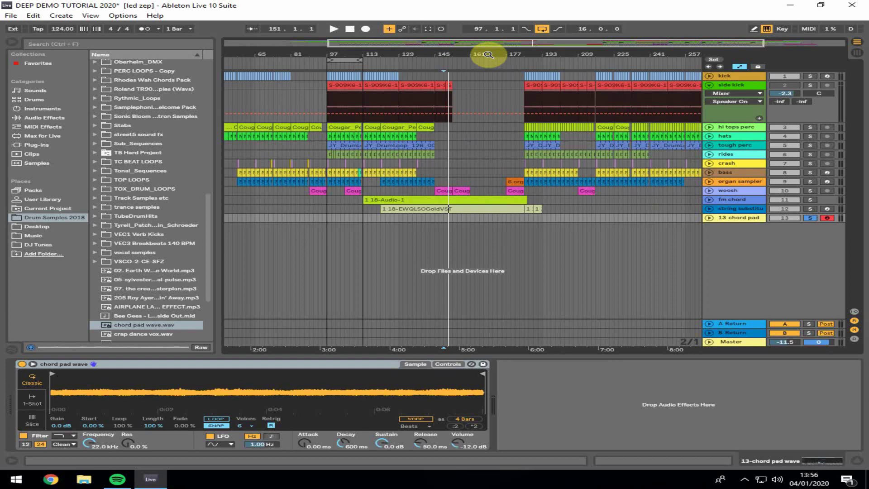
click(707, 218)
click(707, 218)
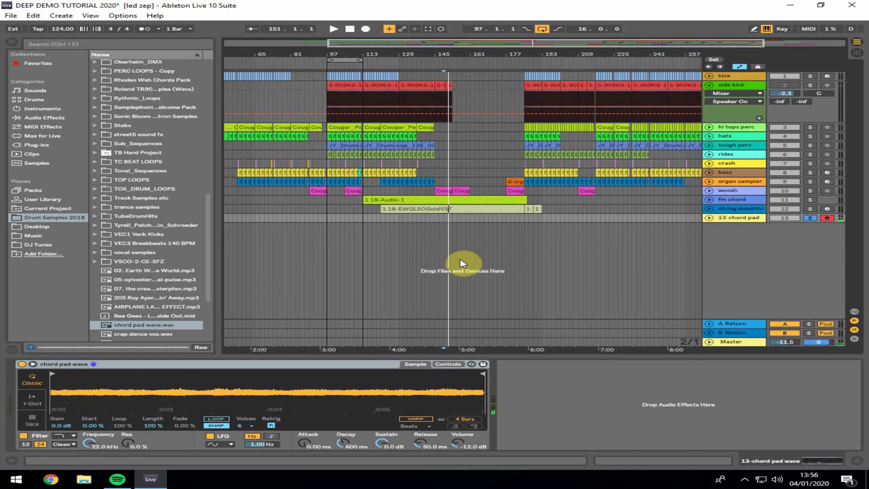
- Play the unsoloed mix from bar 107 with the arrangement loop switched off and the fm chord track muted
click(348, 53)
click(811, 218)
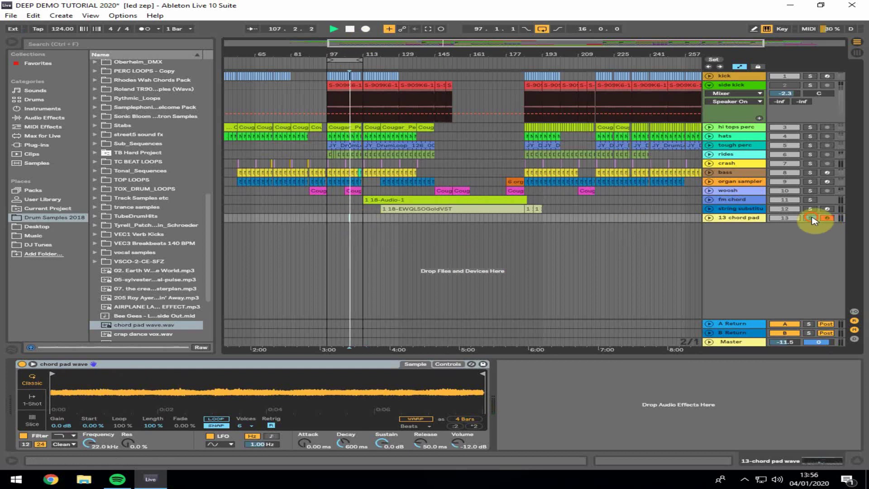
mouse_move(359, 57)
mouse_down()
mouse_move(359, 66)
mouse_move(361, 53)
mouse_up()
click(541, 29)
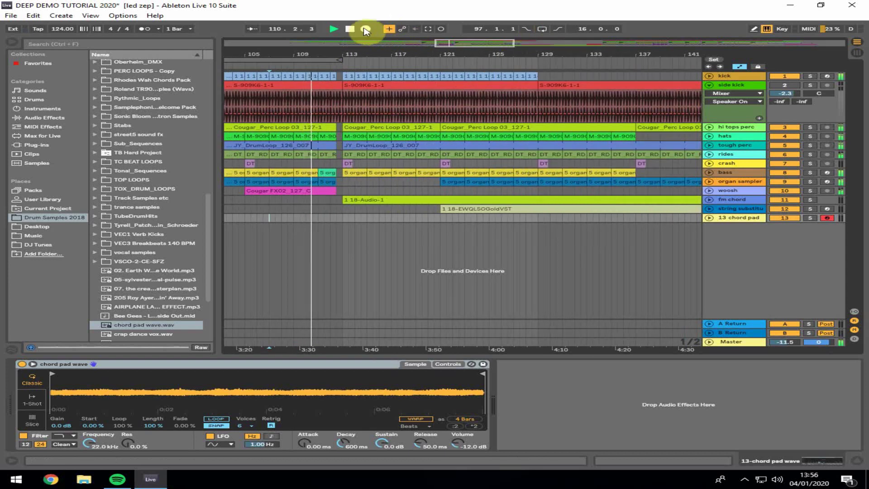
click(784, 199)
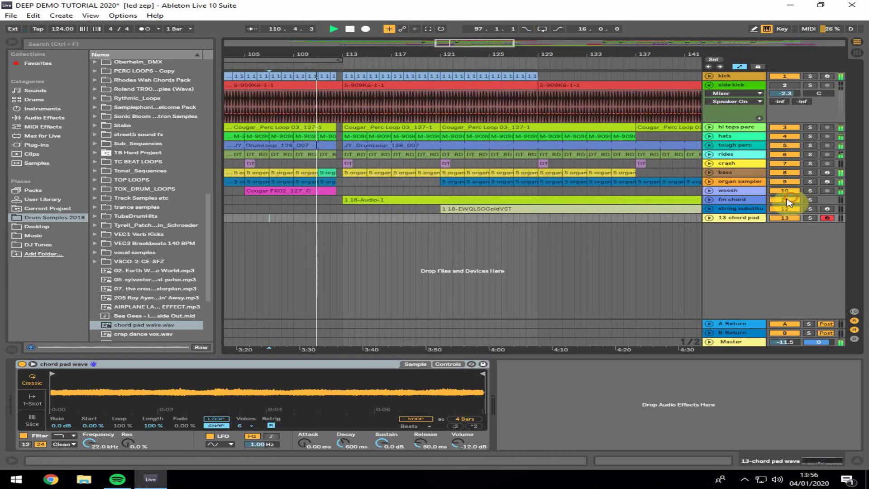
- Record a short MIDI part on the chord pad track and trim the clip's start to bar 113
click(366, 29)
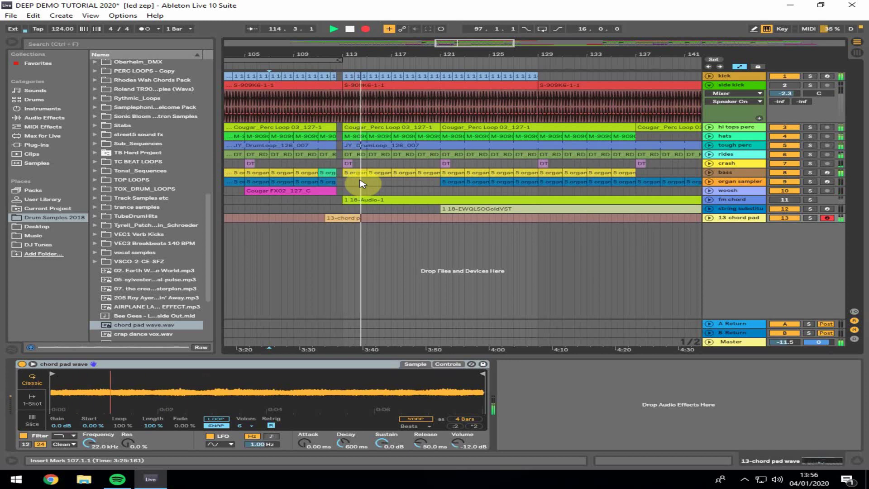
key(space)
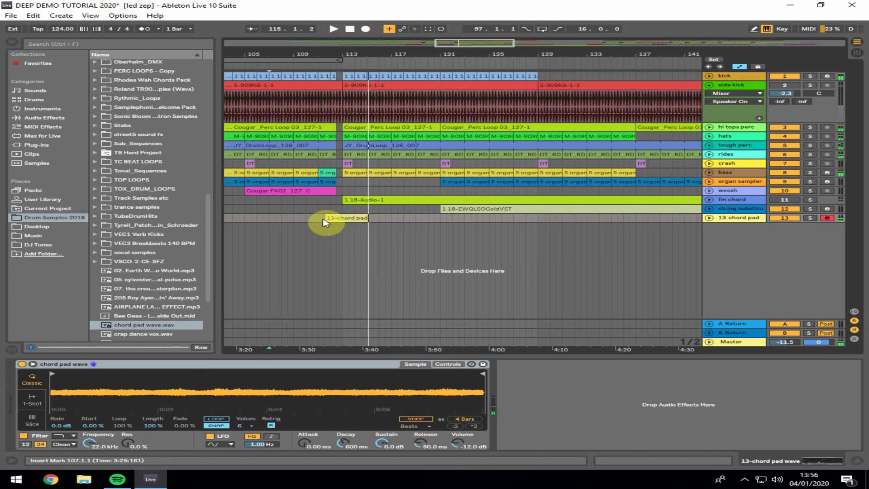
drag(326, 219, 344, 219)
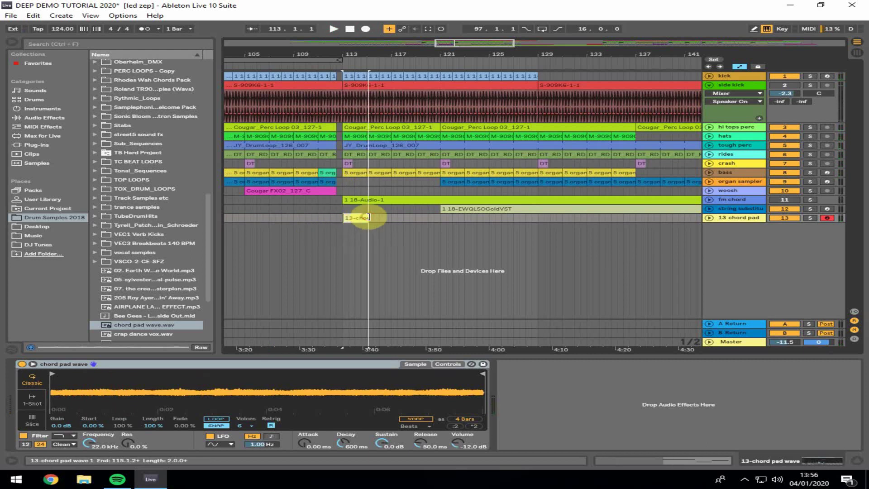
- Open the recorded chord pad clip in the note editor and play its notes back several times
double_click(357, 218)
click(368, 237)
scroll(369, 237, up, 2)
click(329, 263)
key(ctrl+a)
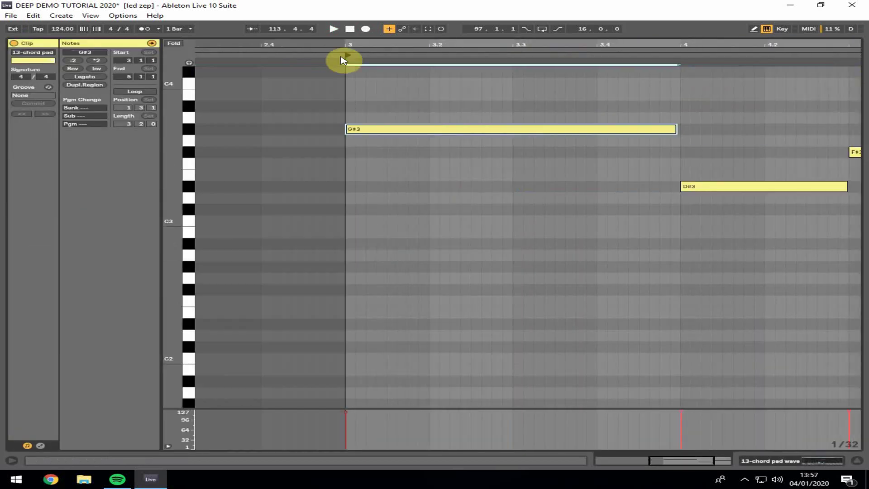
key(space)
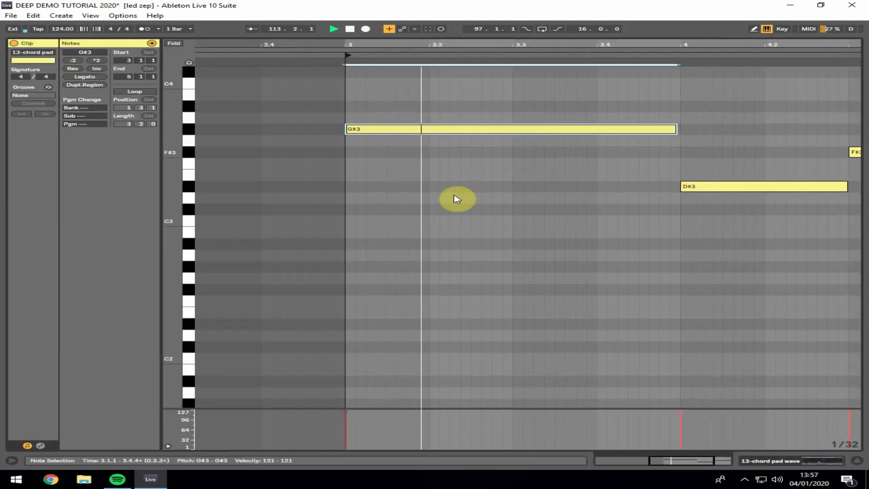
click(462, 198)
key(space)
key(space)
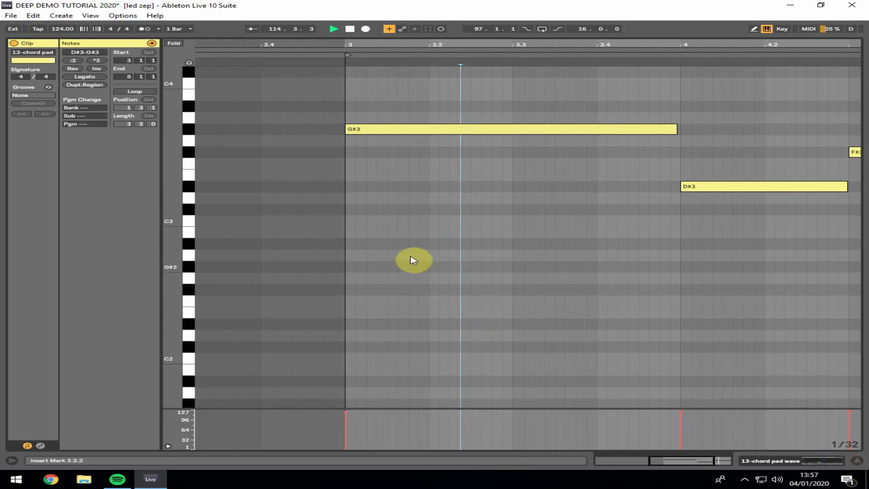
key(space)
key(space)
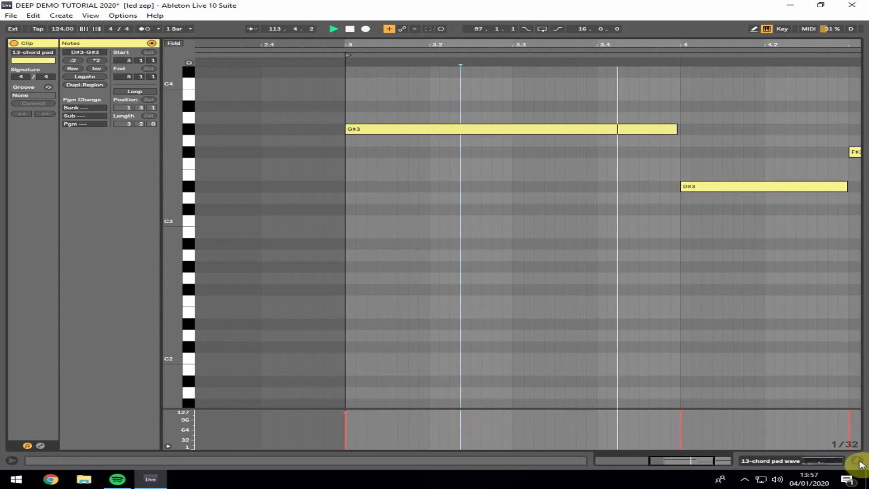
key(space)
- Lengthen the G#3 note to meet the start of the D#3 note, and play the clip through
click(662, 130)
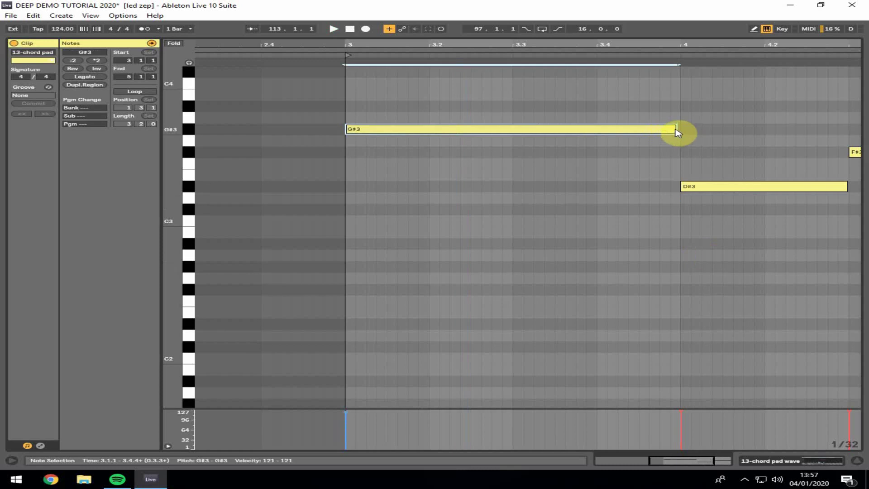
drag(676, 130, 681, 129)
key(space)
drag(833, 44, 558, 39)
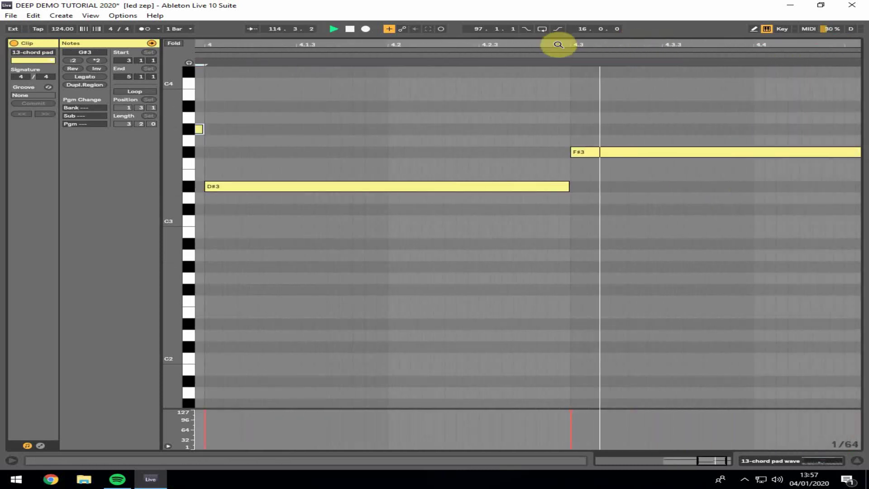
key(space)
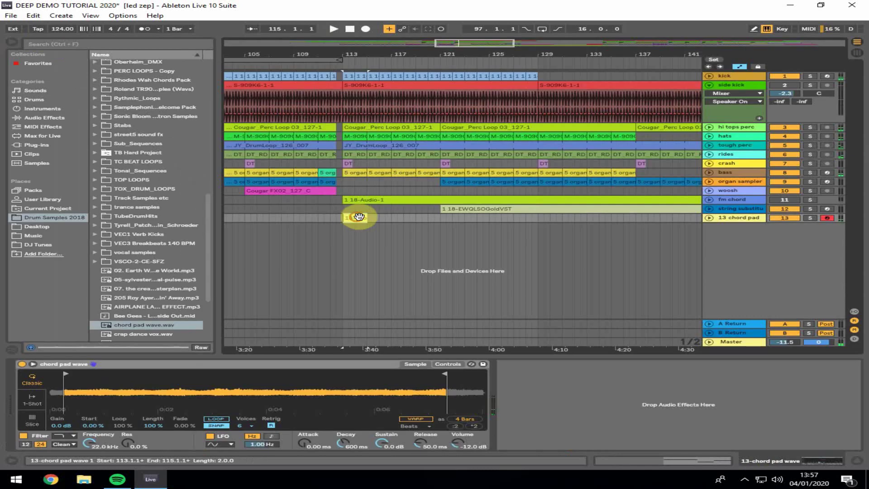
- Duplicate the chord pad clip end to end to fill bars 113 to 121, and select that range
drag(358, 217, 430, 219)
click(441, 218)
drag(362, 219, 340, 218)
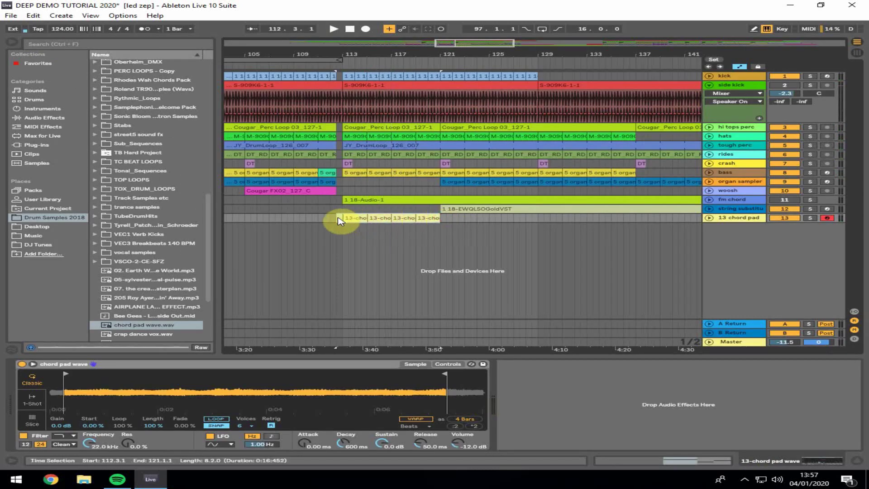
- Solo the fm chord track and play it from bar 135
click(811, 200)
click(789, 200)
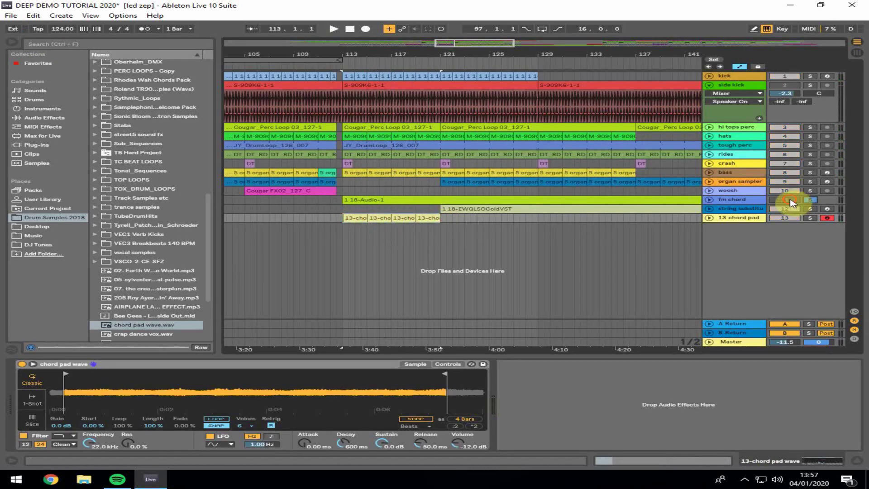
click(612, 233)
key(space)
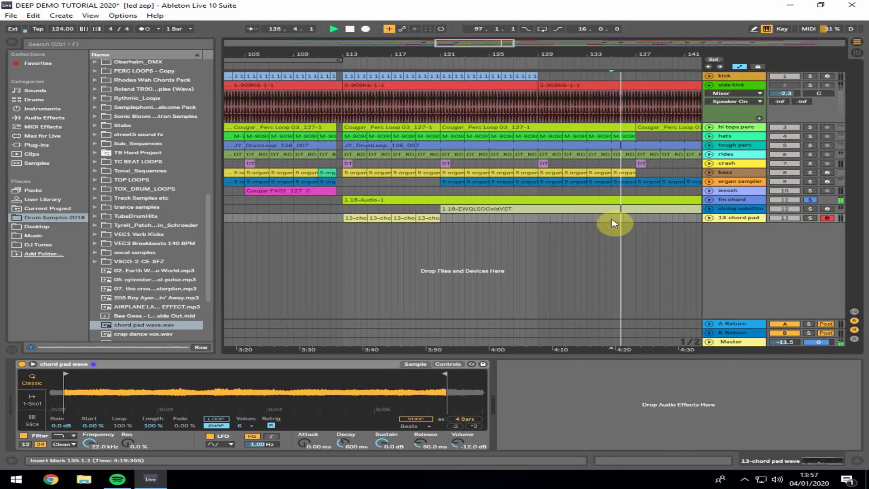
- Expand the fm chord track and play the arrangement from bar 145, and from bar 161 past the end of the breakdown at bar 185
drag(634, 52, 460, 27)
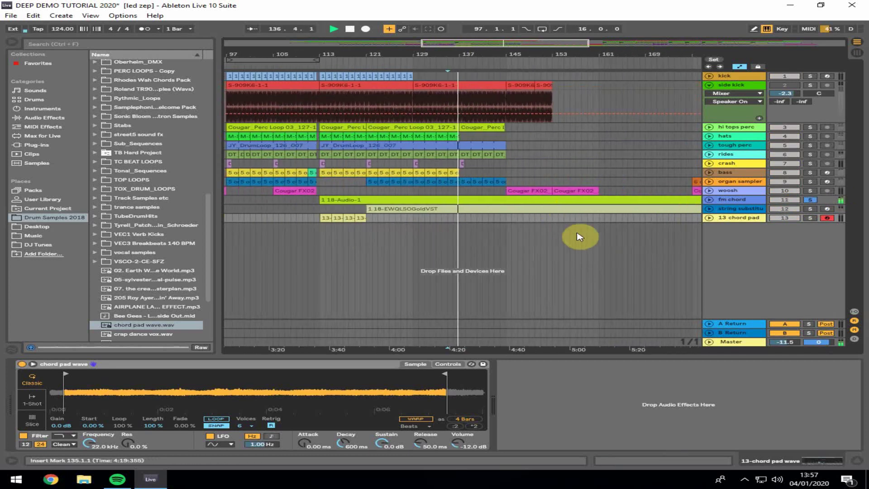
click(506, 221)
click(711, 201)
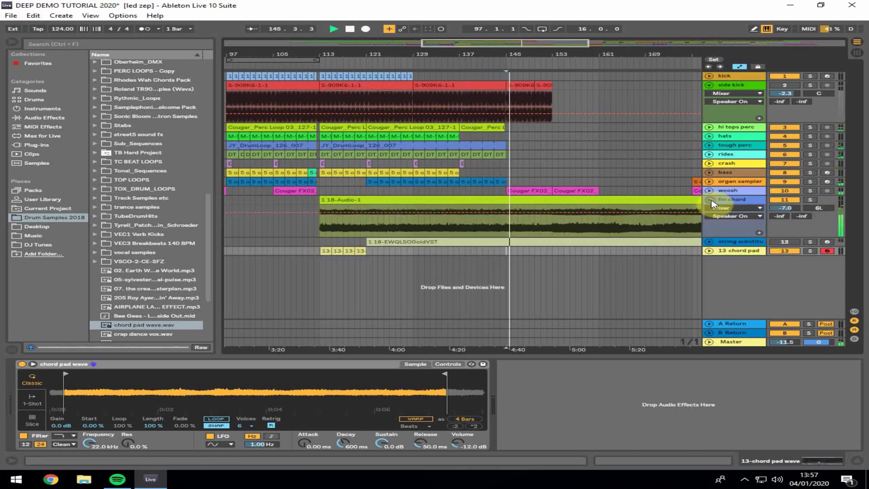
click(599, 222)
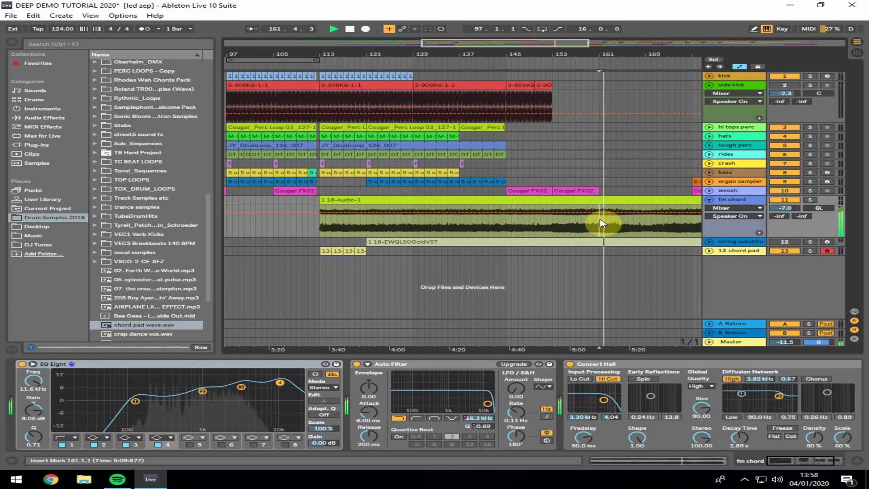
drag(603, 54, 488, 27)
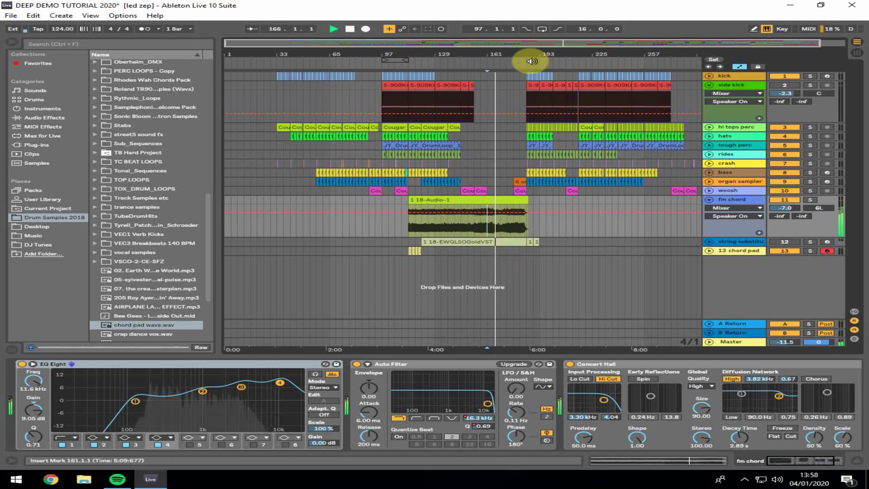
drag(531, 51, 509, 55)
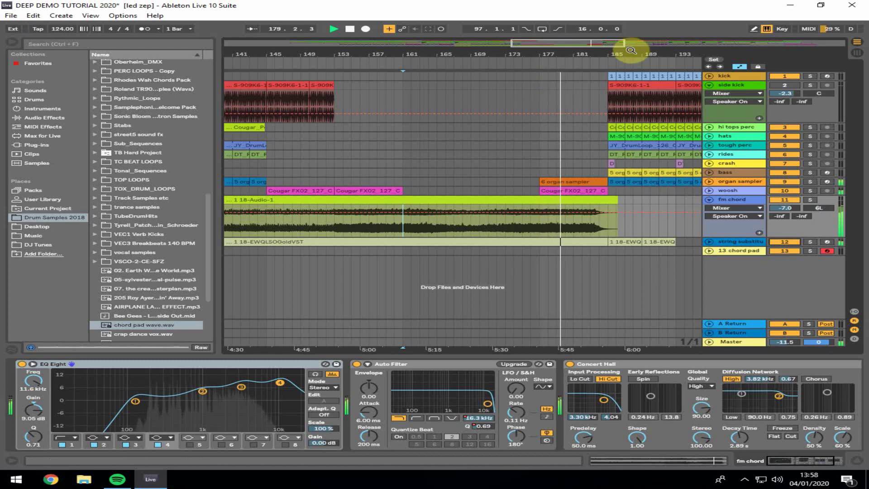
drag(630, 54, 515, 50)
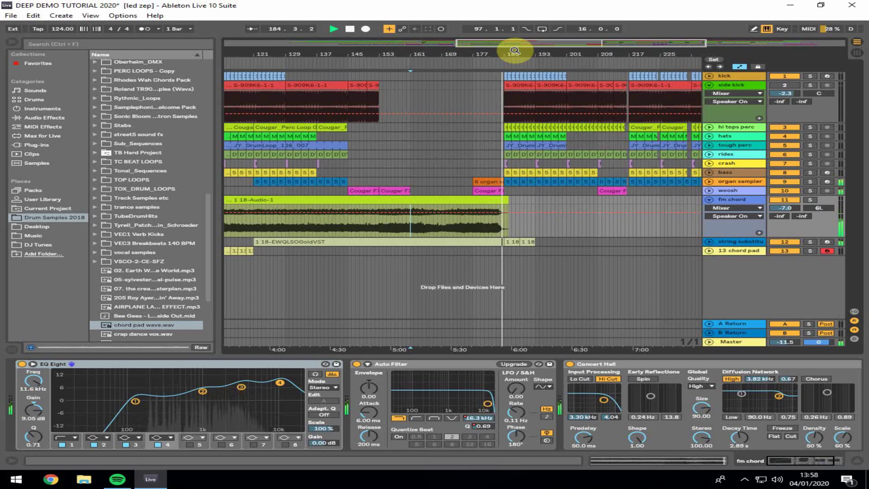
drag(453, 54, 479, 18)
key(space)
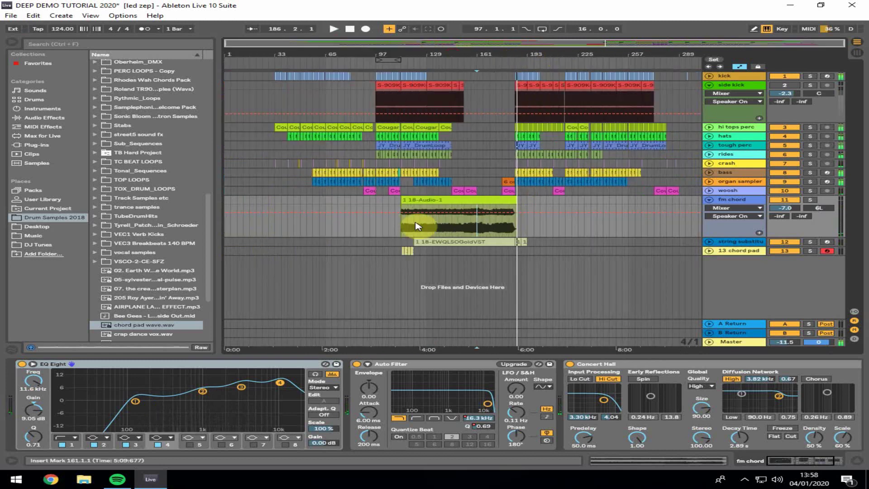
- Solo the chord pad track and play it from bar 113
click(810, 250)
click(401, 252)
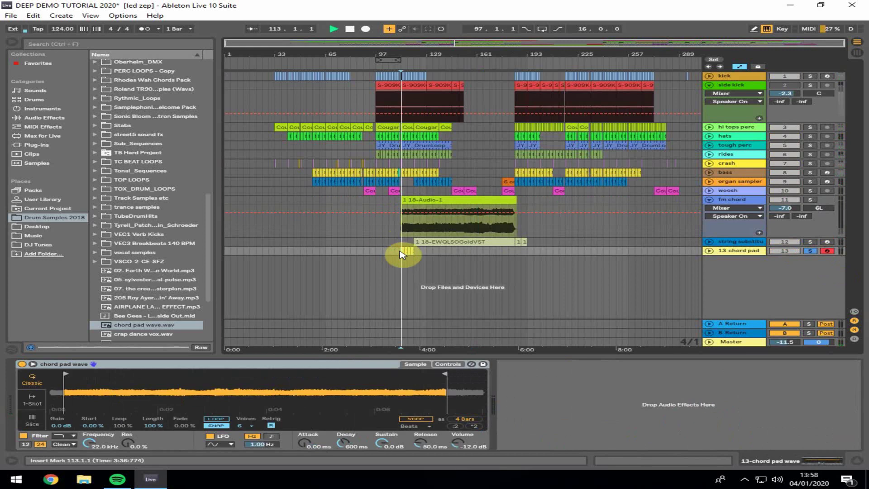
drag(403, 55, 436, 335)
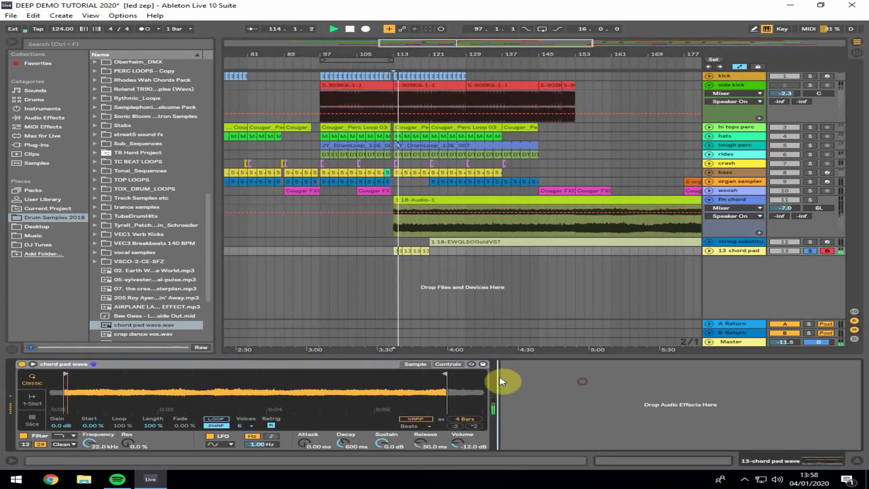
- Add a Compressor to the chord pad track and enable its sidechain with the side kick track as the audio source
click(50, 118)
drag(131, 126, 575, 410)
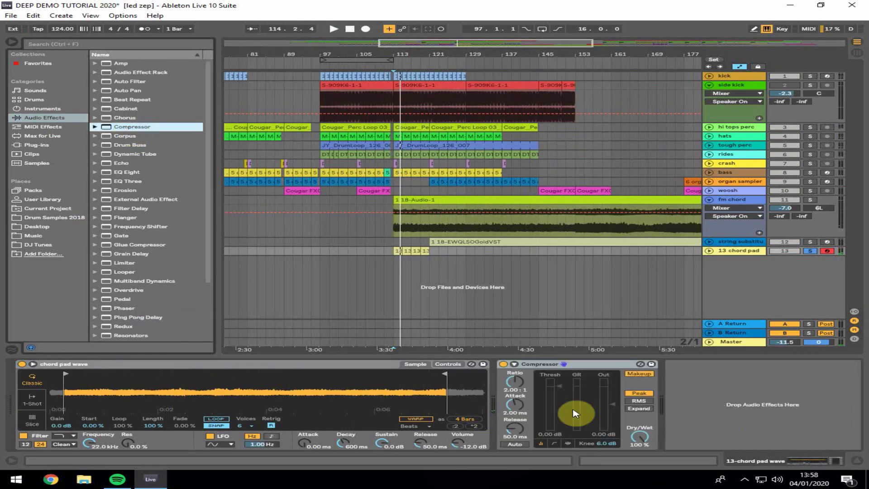
click(515, 364)
click(524, 374)
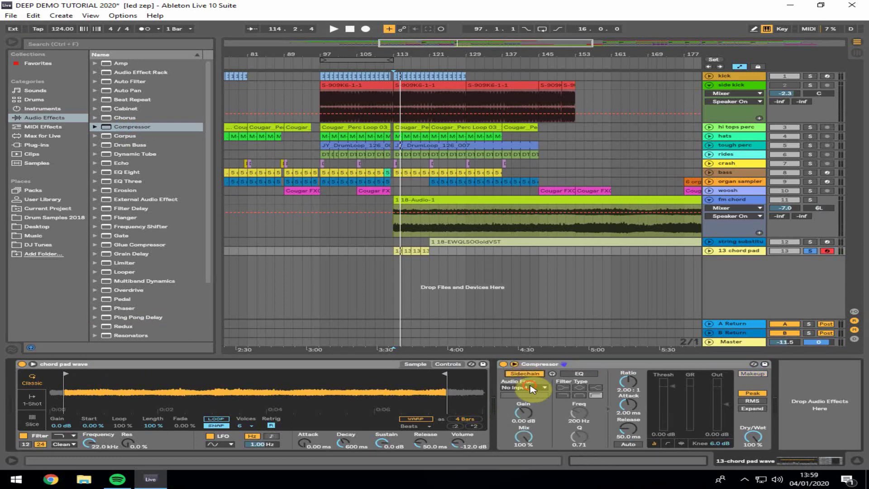
click(533, 389)
click(534, 272)
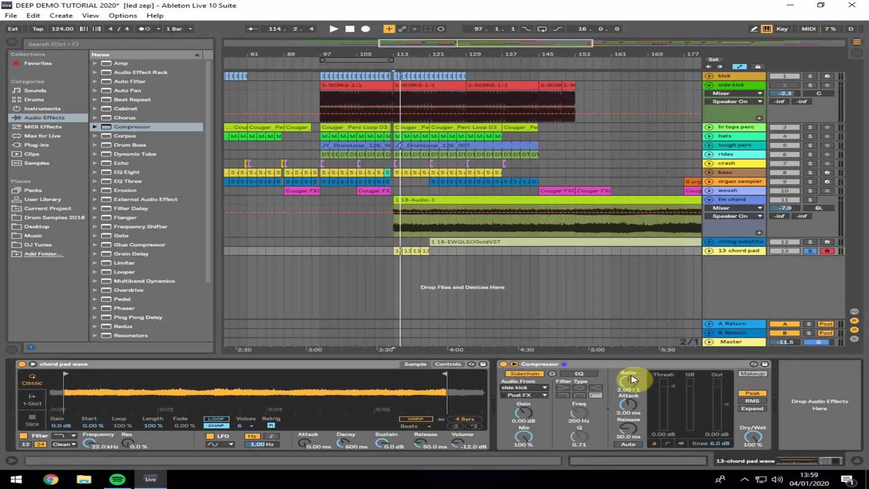
- Lower the Compressor's threshold to -25.5 dB while the chord pad plays from bar 113
key(space)
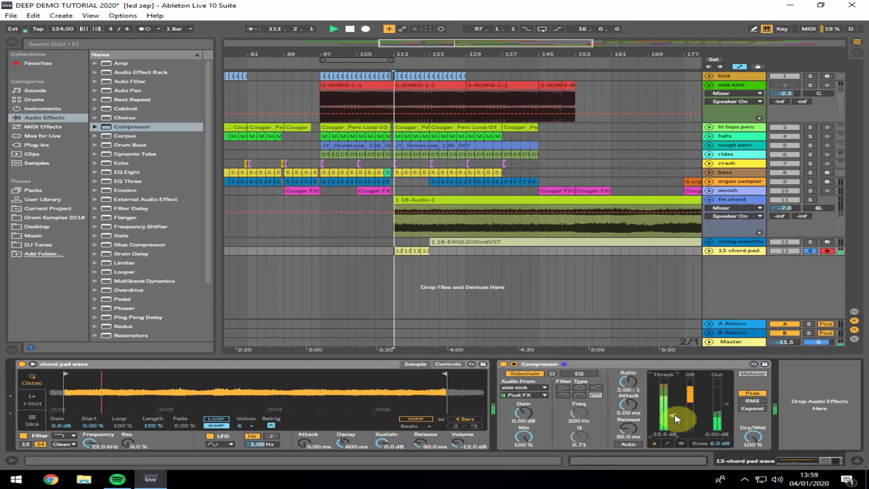
click(416, 283)
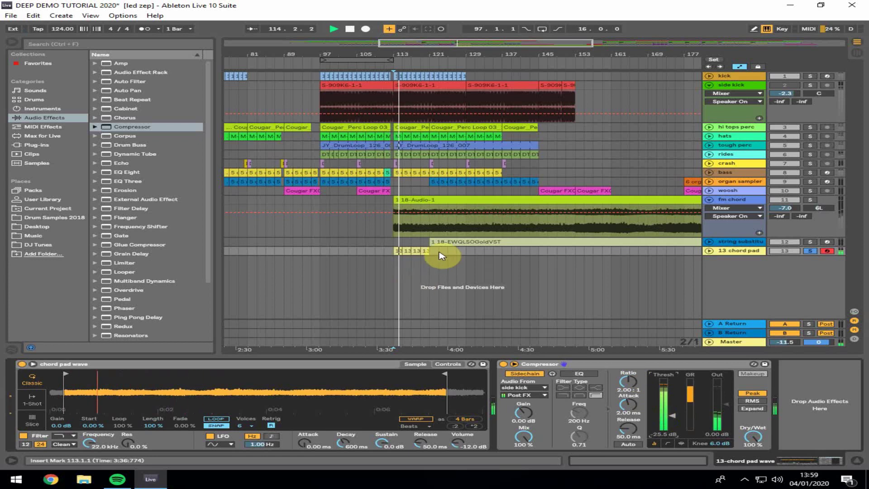
key(space)
- Consolidate the chord pad clips in bars 113 to 121 and duplicate the consolidated clip three times, up to bar 145
click(398, 251)
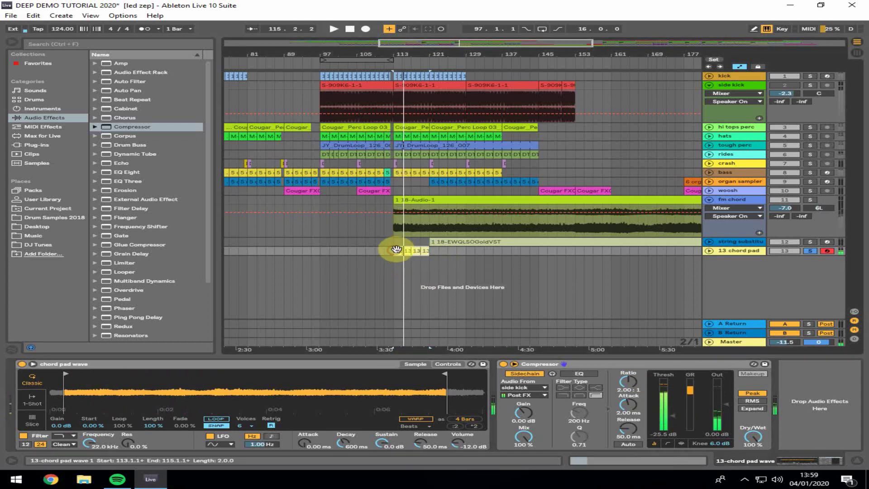
right_click(397, 249)
click(399, 334)
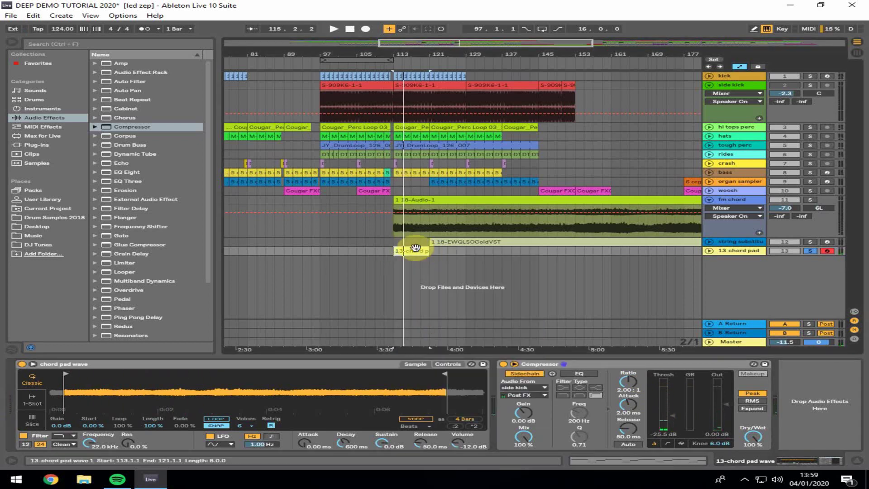
key(ctrl+d)
key(ctrl+d)
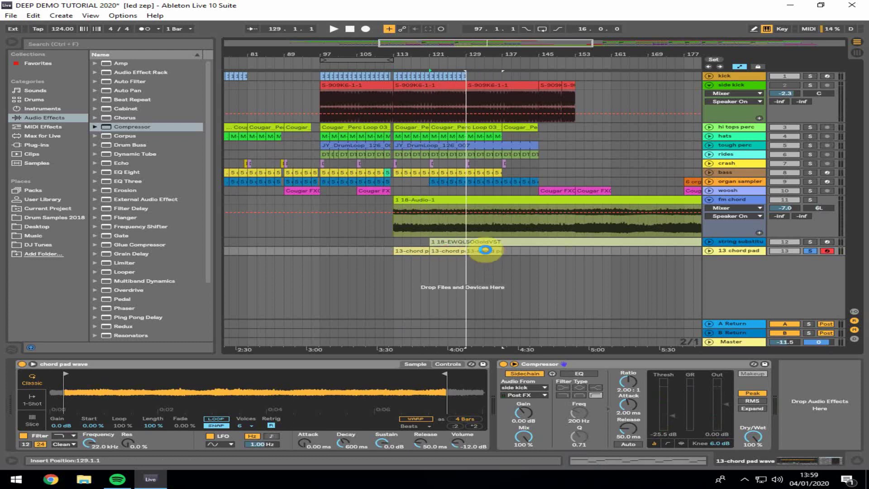
key(ctrl+d)
- Consolidate the four chord pad clips in bars 113 to 145 into a single clip
click(404, 250)
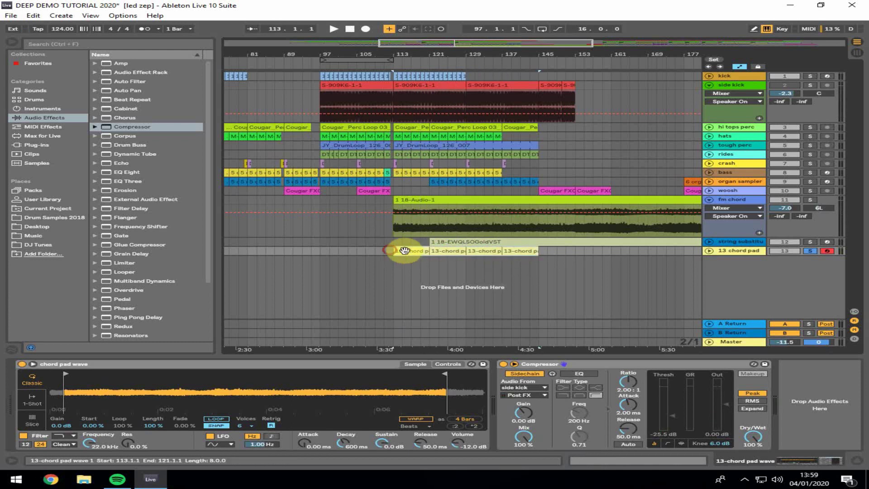
right_click(404, 251)
click(448, 336)
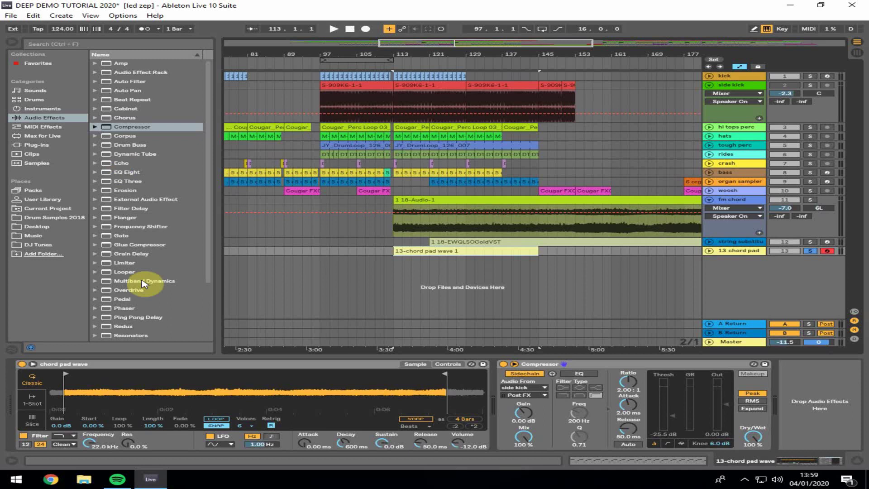
- Add a Utility after the Compressor on the chord pad track and raise its gain to 10.6 dB during playback
scroll(149, 308, down, 4)
drag(131, 320, 833, 383)
key(space)
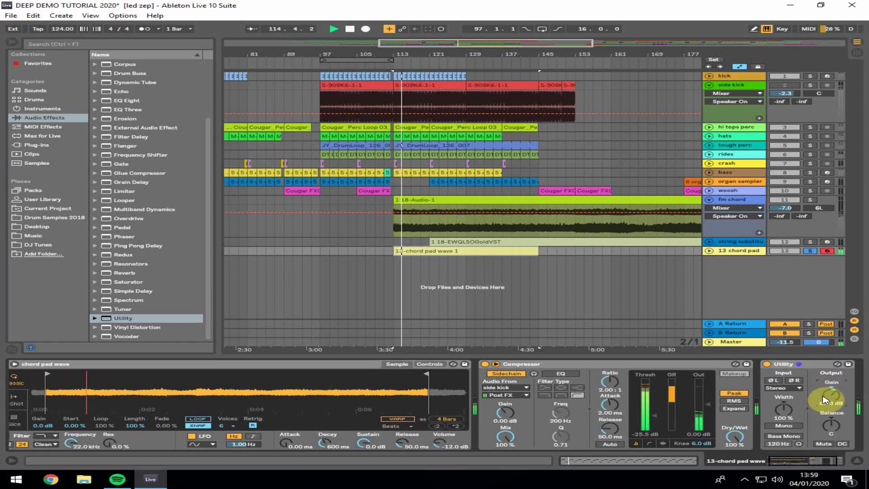
drag(829, 396, 828, 390)
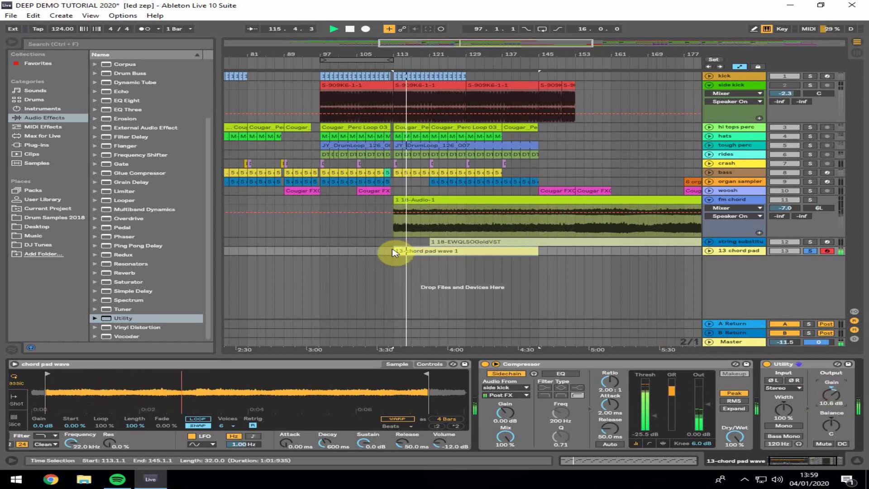
key(space)
- Expand the chord pad track and open the device choice for its automation
click(403, 251)
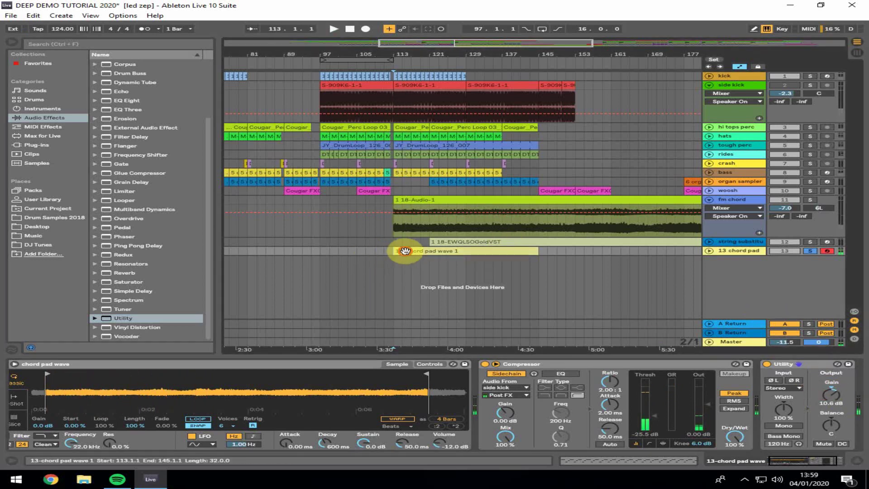
click(709, 251)
click(718, 260)
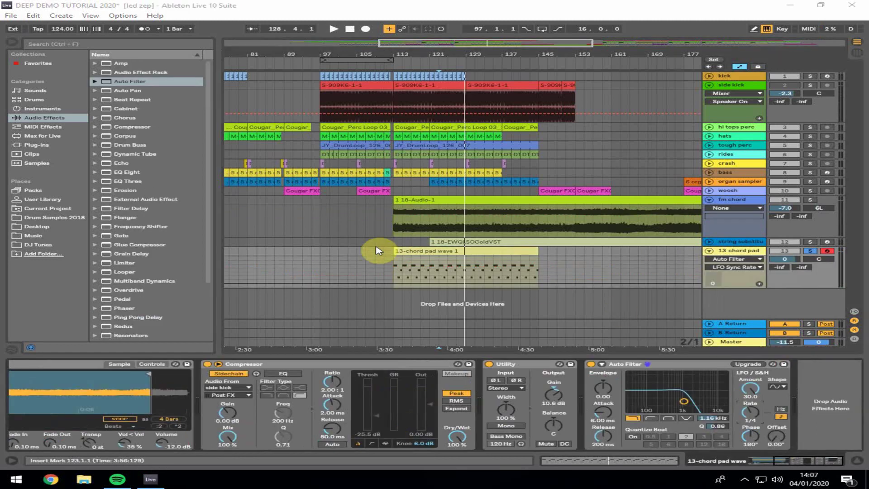
- Set the chord pad's Auto Filter to a cutoff frequency of 1.77 kHz with a resonance of 0.57
click(678, 362)
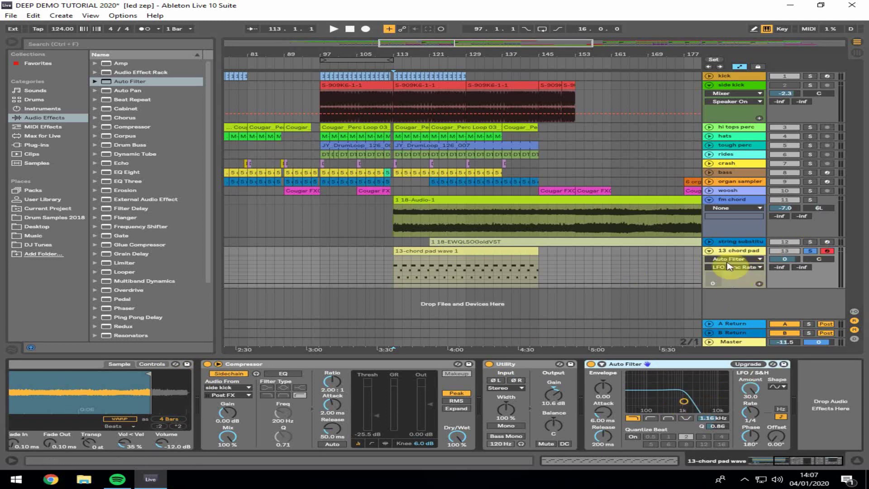
click(474, 280)
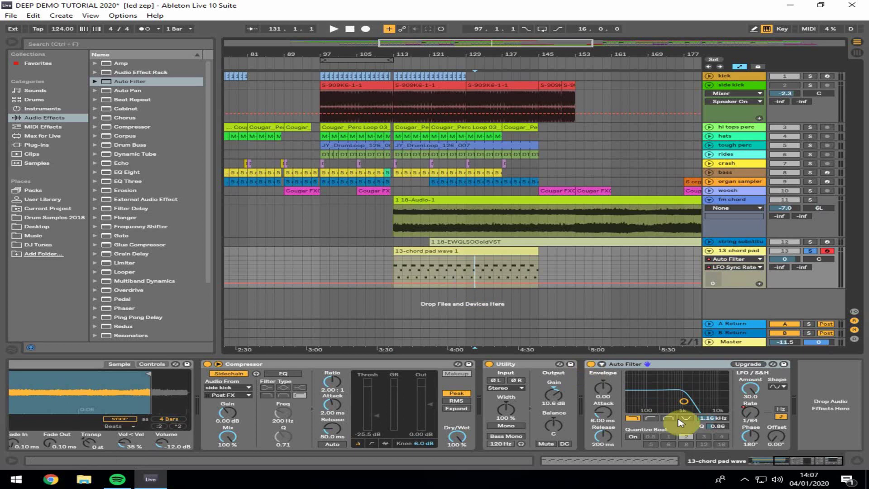
drag(685, 403, 686, 401)
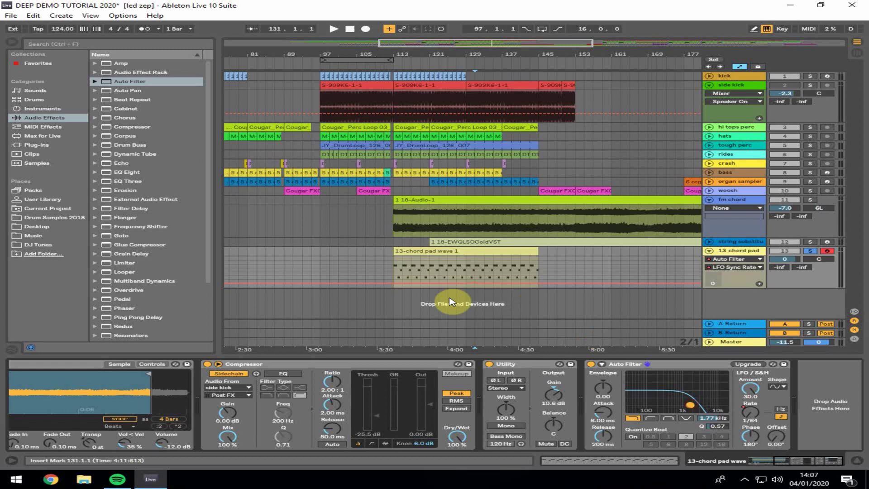
- Try setting the Auto Filter's LFO rate to 1/4 by hand, and re-enable the overridden automation
click(394, 271)
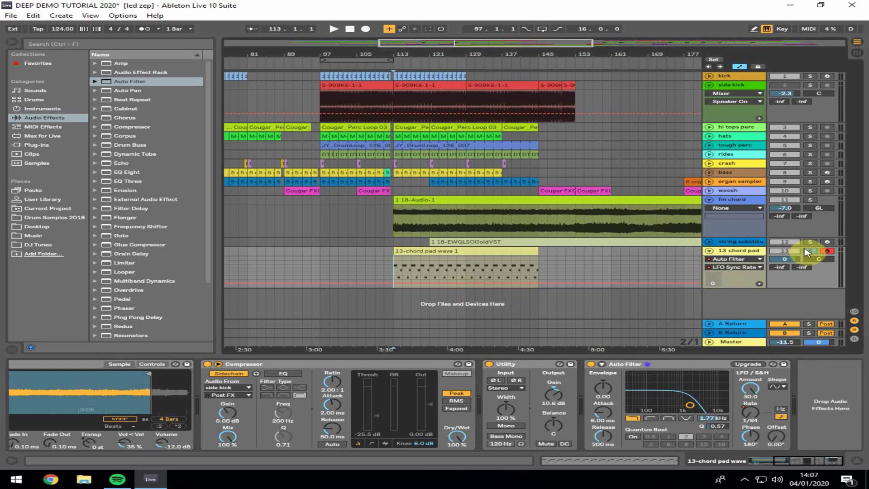
click(809, 251)
drag(750, 388, 750, 418)
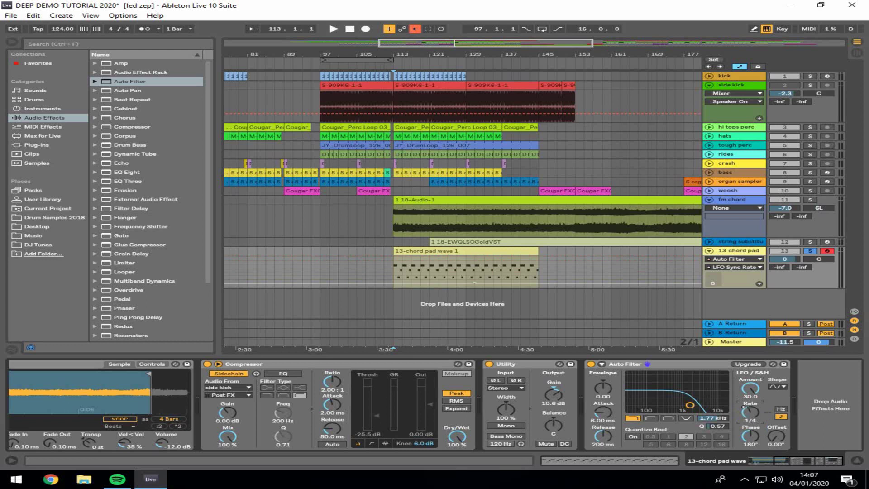
click(395, 270)
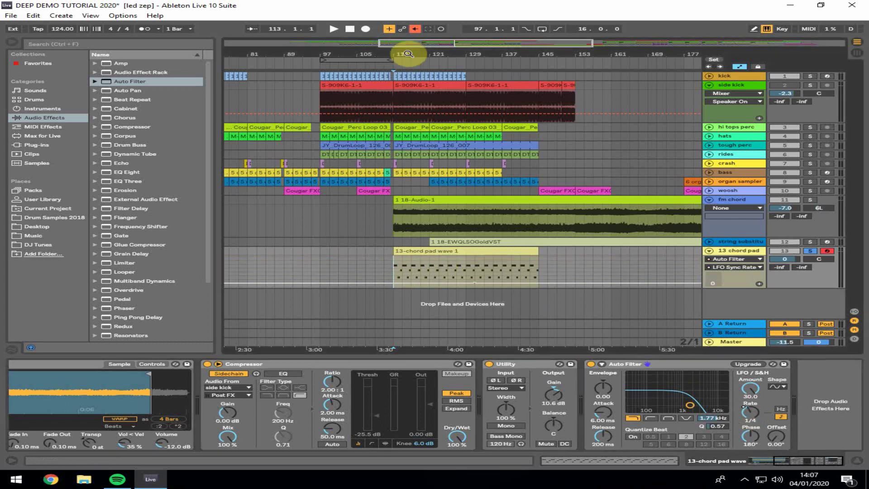
drag(408, 54, 397, 282)
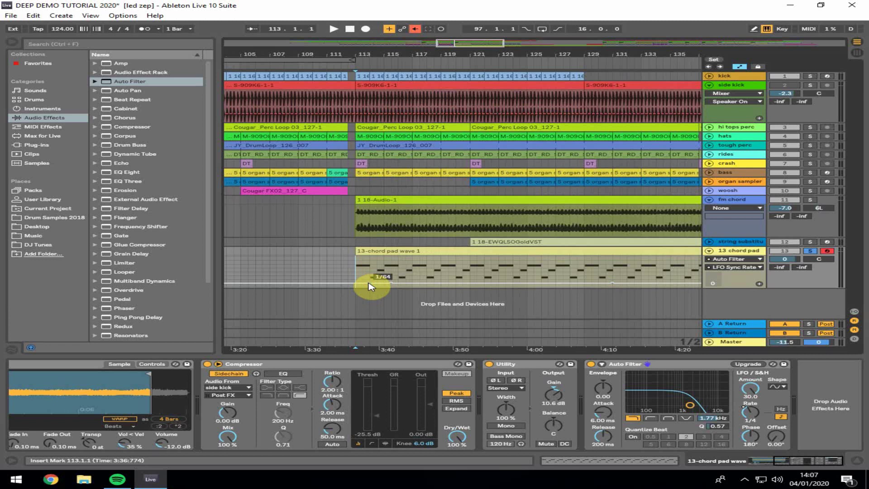
click(415, 29)
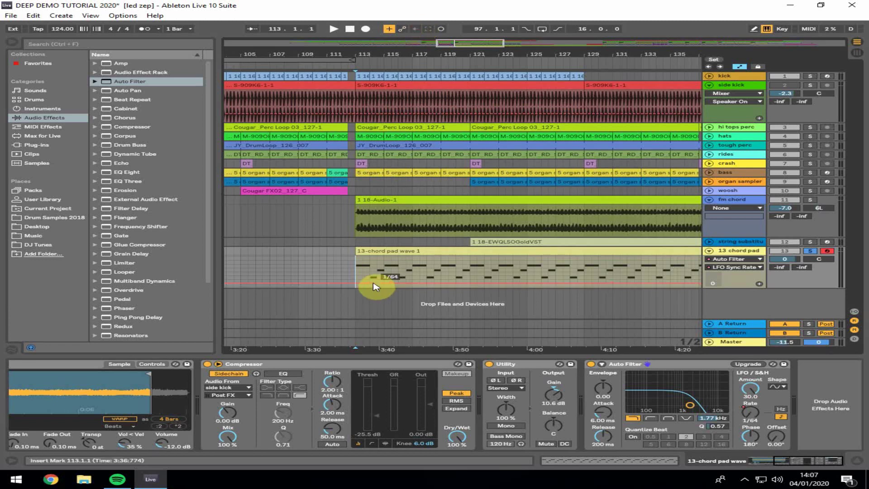
- Shape the LFO Sync Rate automation into a descending curve from about bar 114 to bar 122, and play it from bar 113
mouse_move(370, 285)
mouse_down()
mouse_move(356, 257)
mouse_move(370, 261)
mouse_move(363, 268)
mouse_move(384, 267)
mouse_move(370, 256)
mouse_move(382, 266)
mouse_move(379, 289)
mouse_move(393, 271)
mouse_move(469, 285)
mouse_move(378, 266)
mouse_move(391, 265)
mouse_move(388, 274)
mouse_up()
key(space)
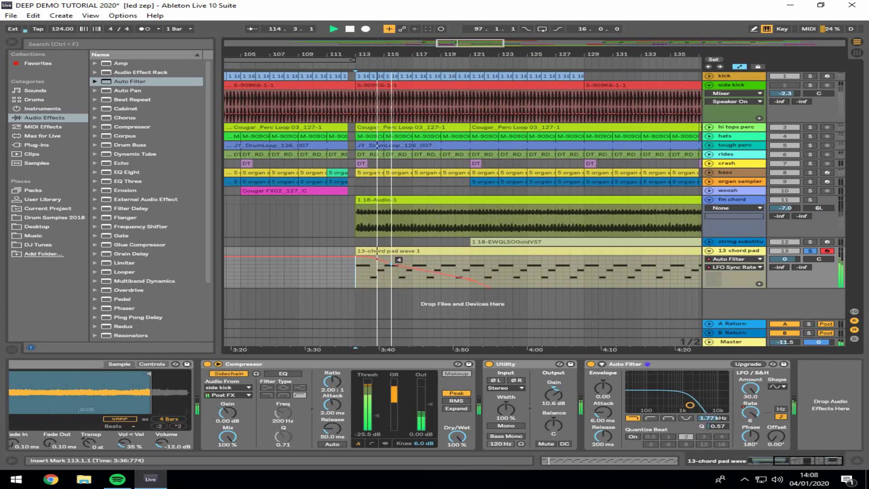
key(space)
- Delete the Auto Filter's LFO rate automation on the chord pad track and select the chord pad clip
right_click(746, 410)
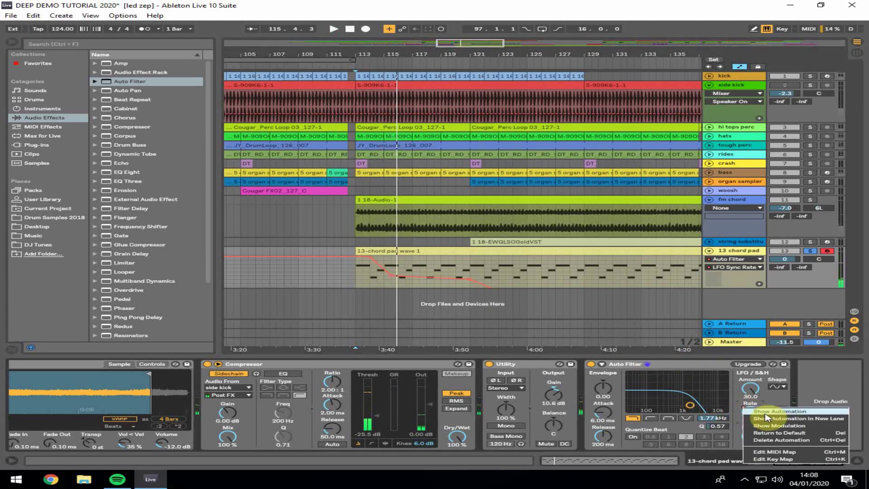
click(768, 441)
click(382, 259)
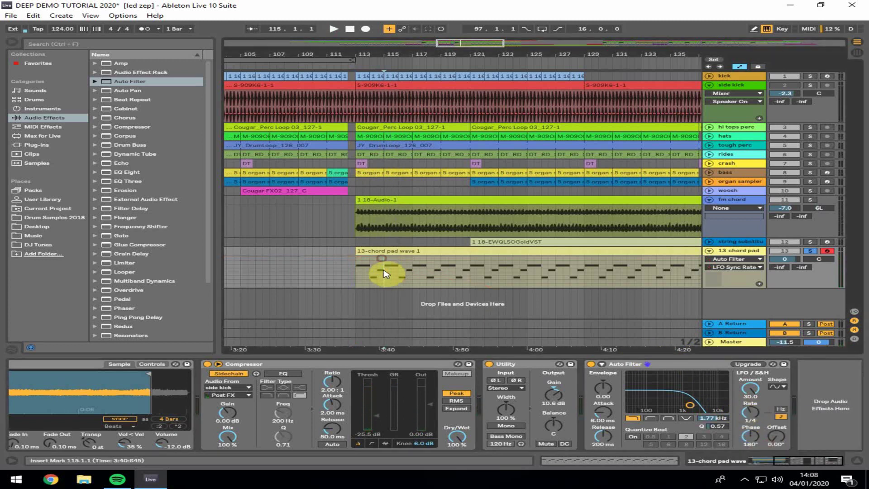
click(400, 250)
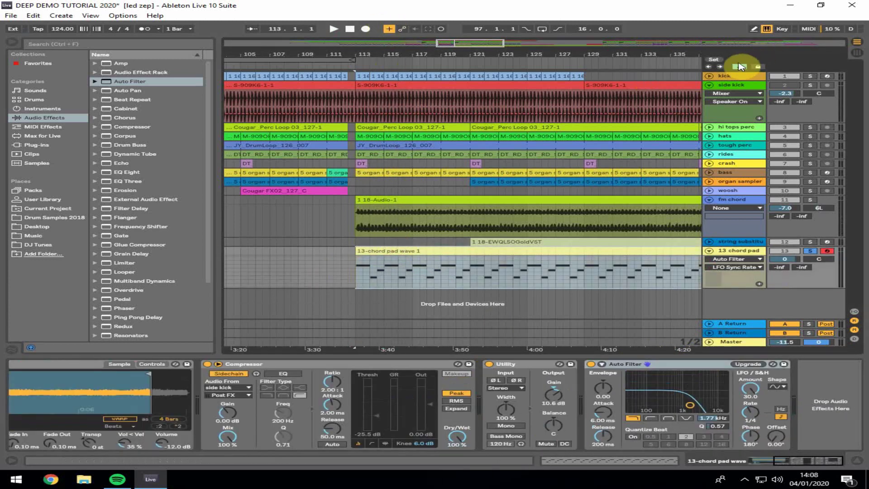
click(739, 68)
click(739, 67)
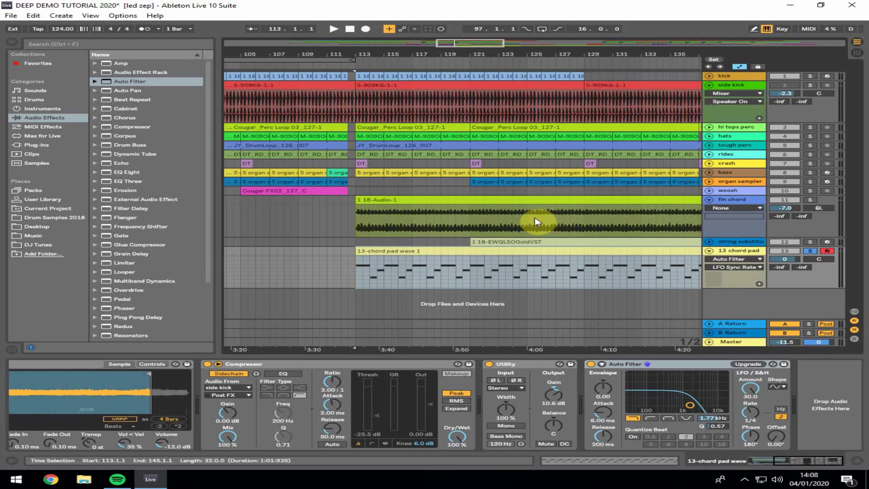
click(434, 252)
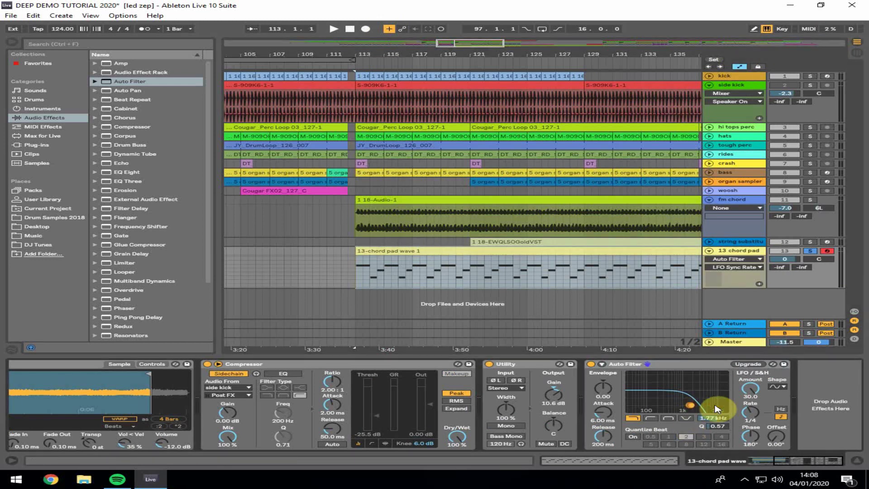
- Check the chord pad's automation choice of Auto Filter and LFO Sync Rate, and set the filter's cutoff frequency to 1.46 kHz
click(736, 261)
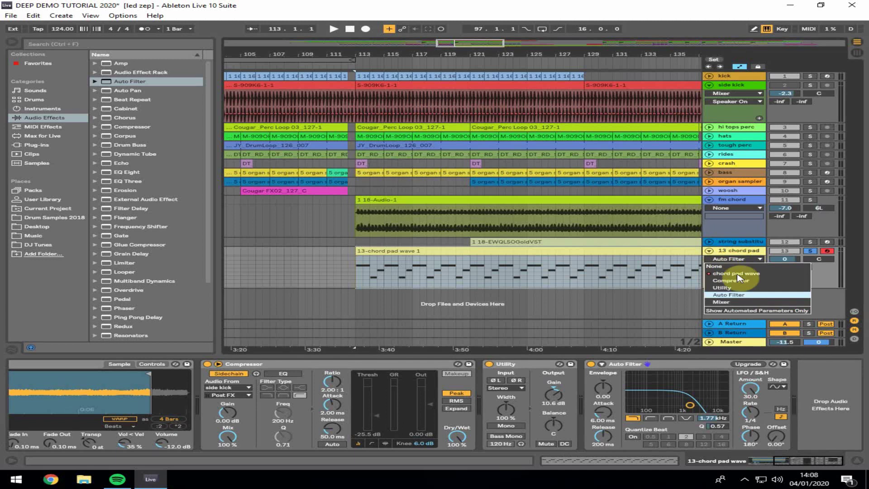
click(742, 295)
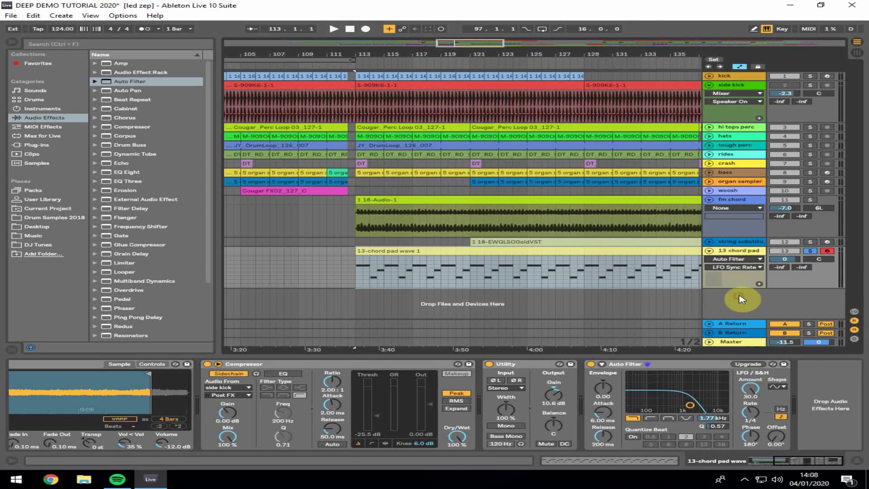
click(741, 267)
click(740, 268)
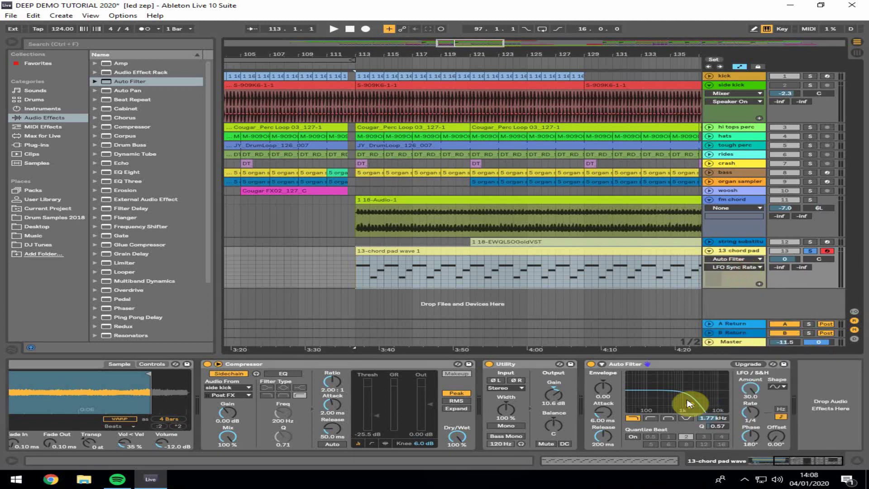
drag(691, 406, 687, 408)
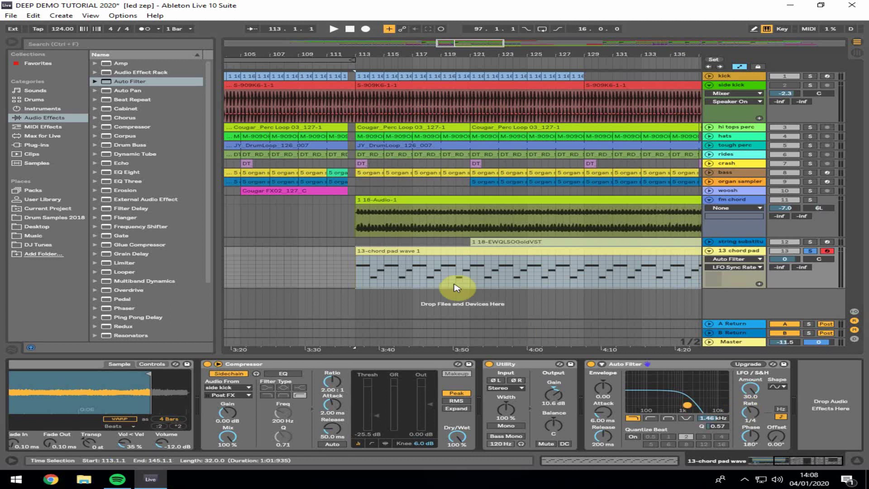
- Draw LFO Sync Rate automation falling from about bar 113 to bar 117, and re-enable it after overriding the rate with 3/16
click(413, 277)
mouse_move(370, 280)
mouse_down()
mouse_move(371, 260)
mouse_move(364, 266)
mouse_up()
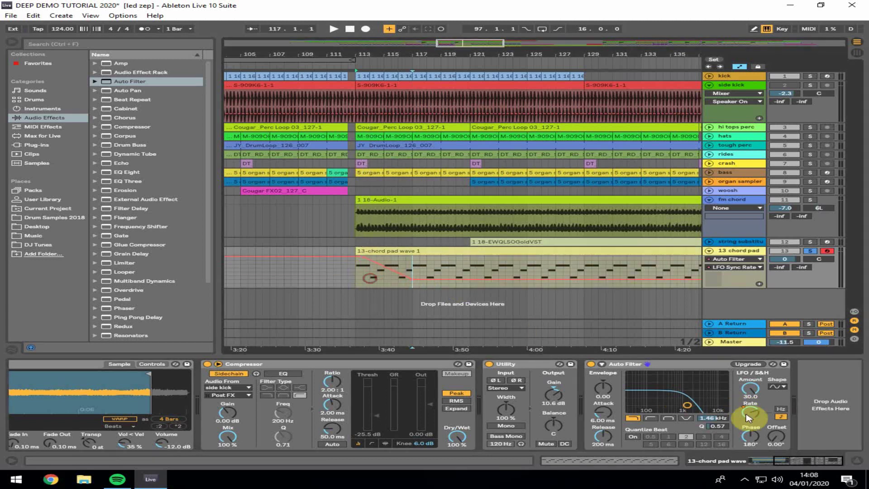
drag(750, 413, 750, 407)
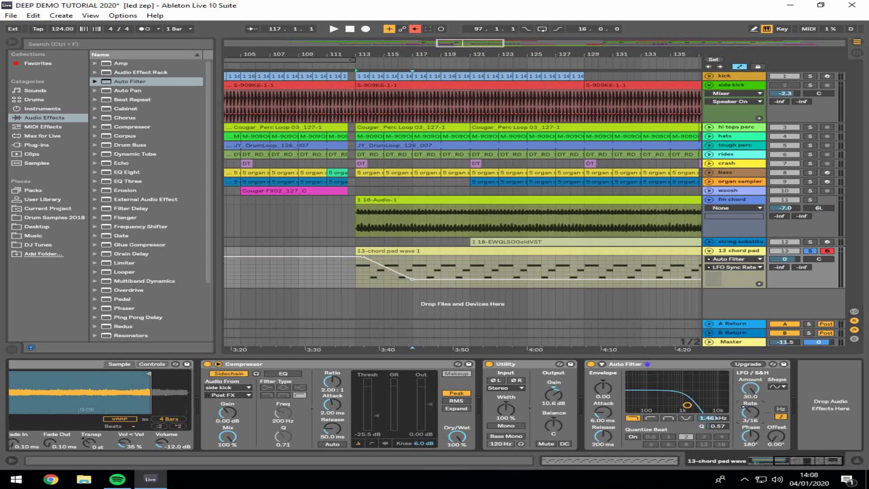
click(415, 29)
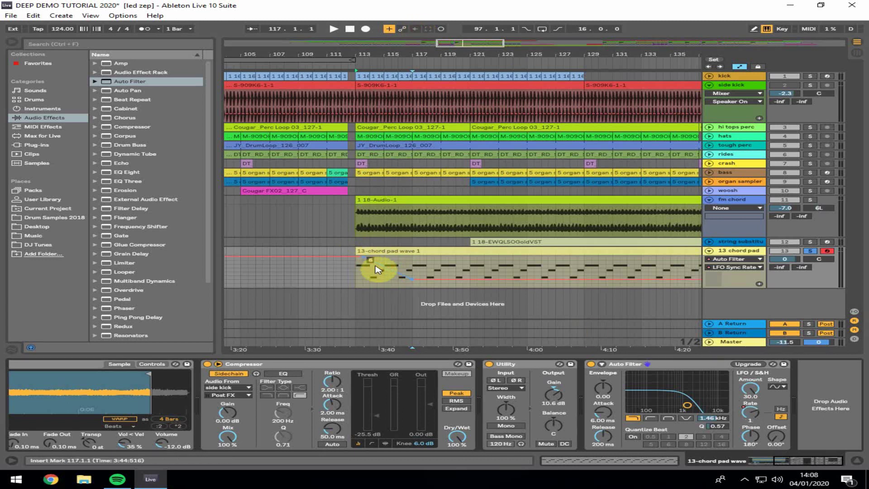
- Play the chord pad while reshaping its LFO Sync Rate automation to rise from about bar 133 to bar 136, and stop playback
key(space)
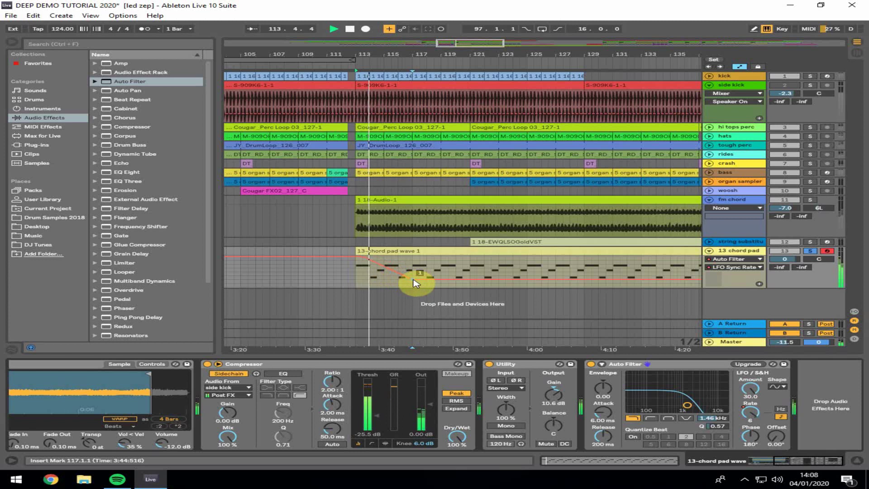
drag(413, 280, 654, 260)
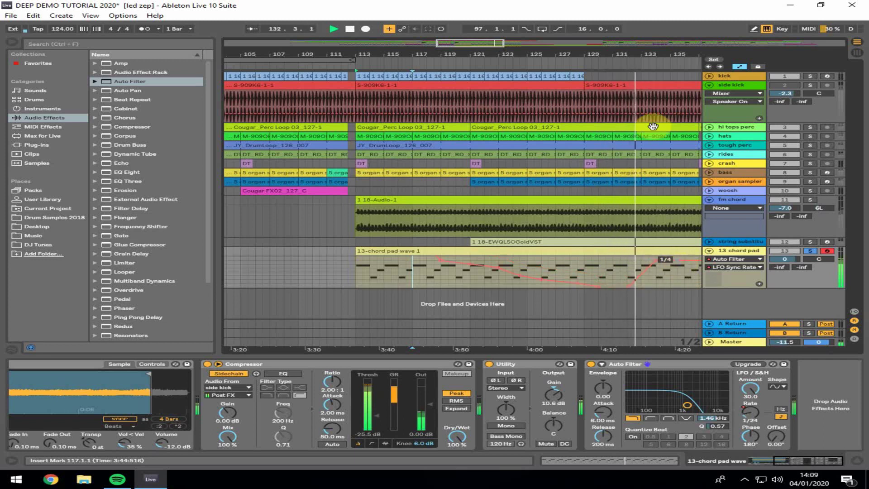
drag(678, 53, 446, 51)
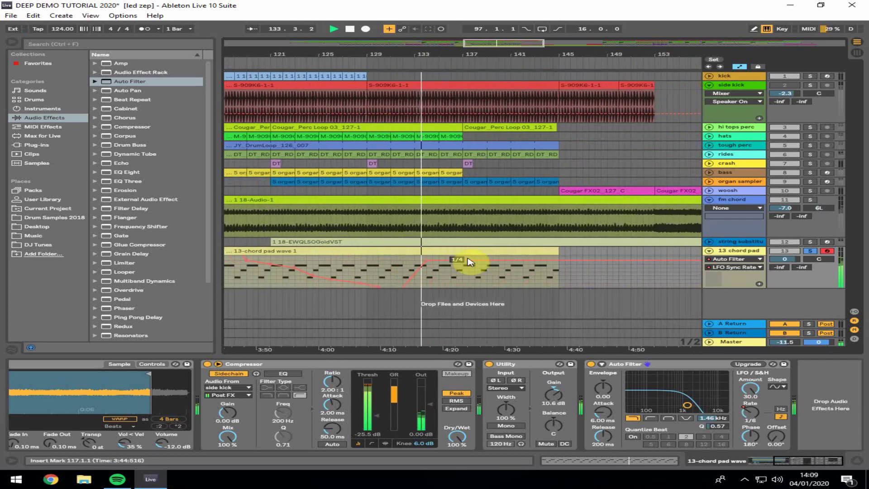
drag(468, 260, 467, 257)
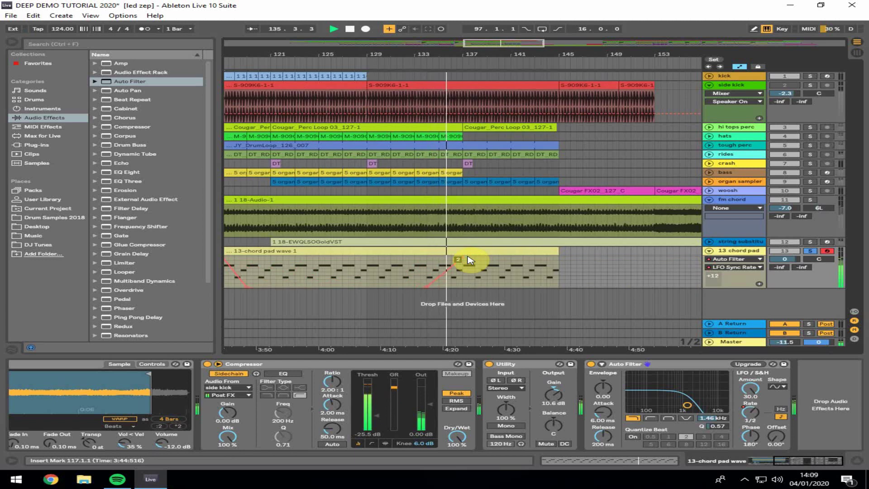
key(space)
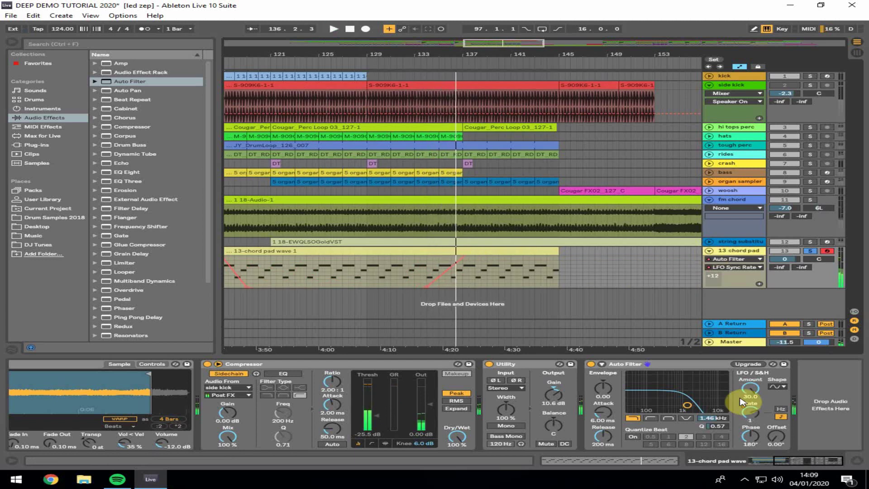
- Automate the Auto Filter's Frequency as a steady rise from bar 113 to 18.0 kHz near the clip's end, and play it from bar 113
click(745, 262)
click(743, 262)
click(730, 267)
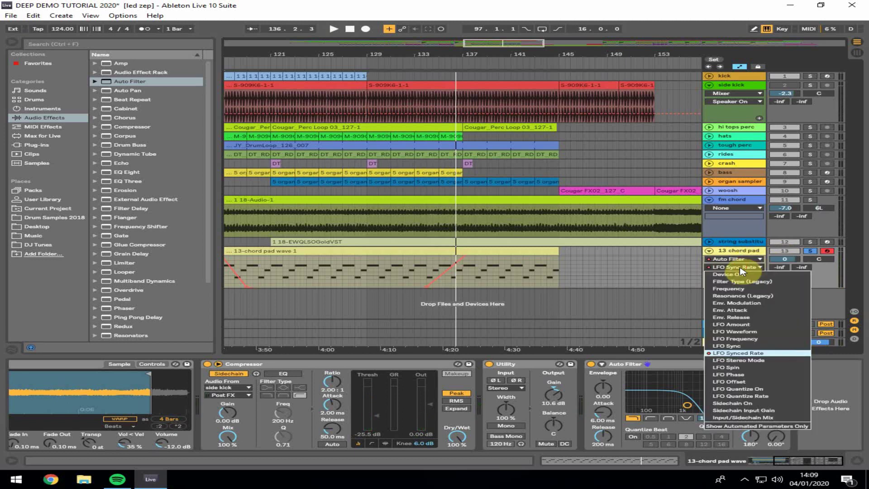
click(731, 289)
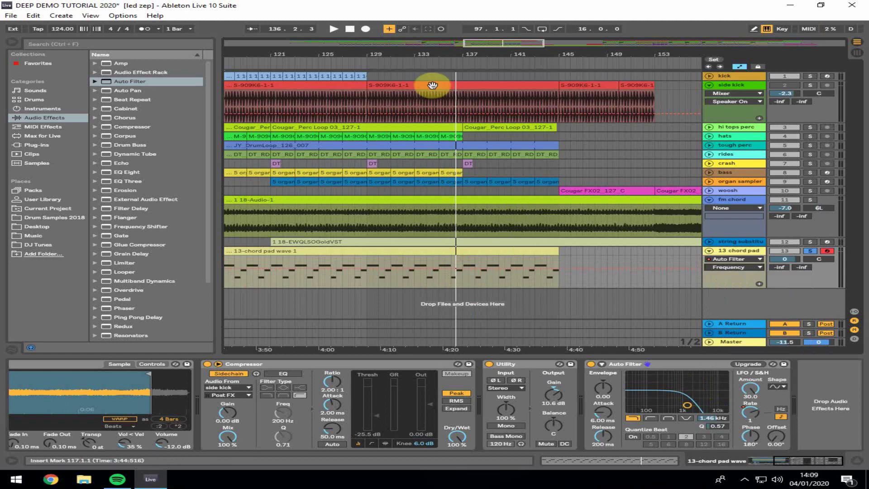
drag(503, 44, 468, 44)
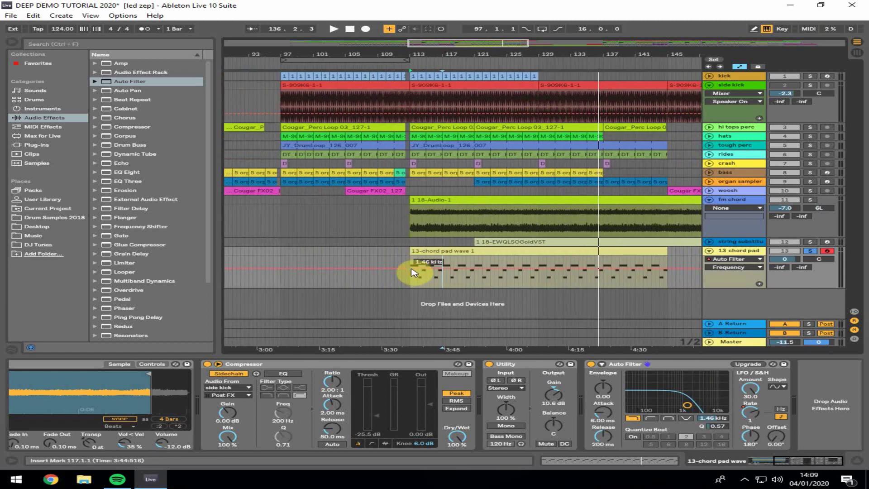
drag(413, 273, 652, 257)
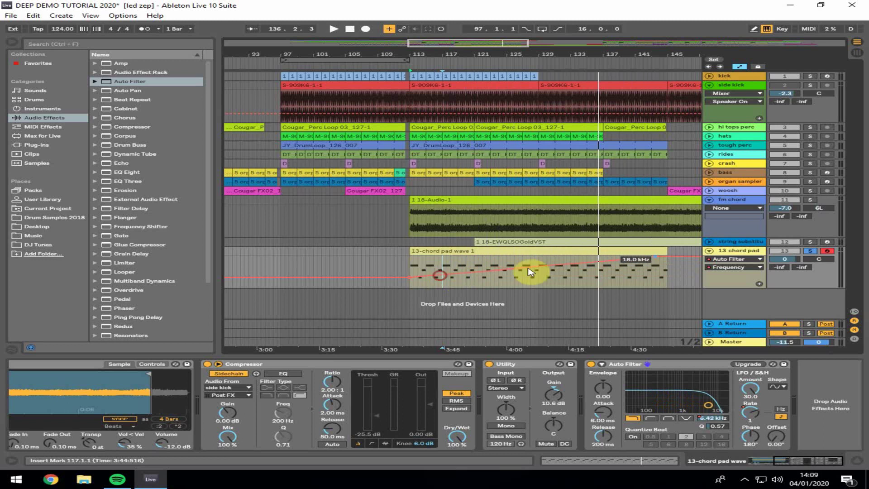
click(411, 266)
key(space)
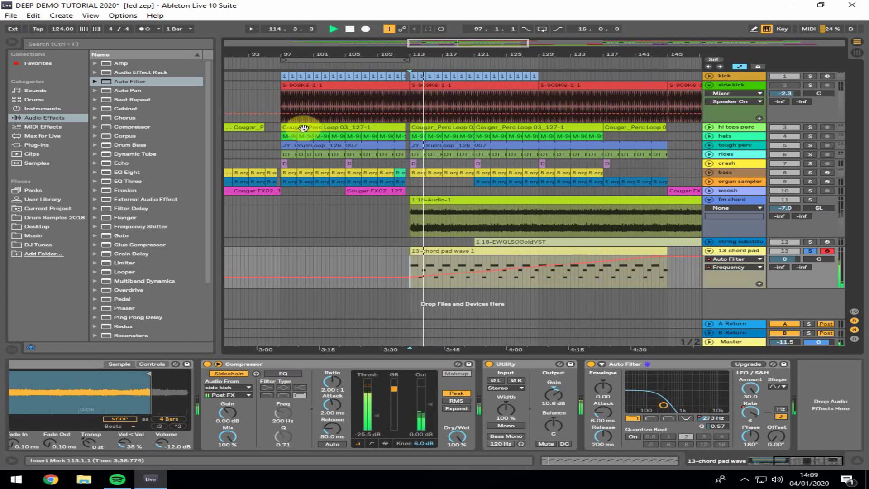
- Add the Concert Hall reverb preset to the end of the chord pad's device chain and return to its earlier devices
click(858, 52)
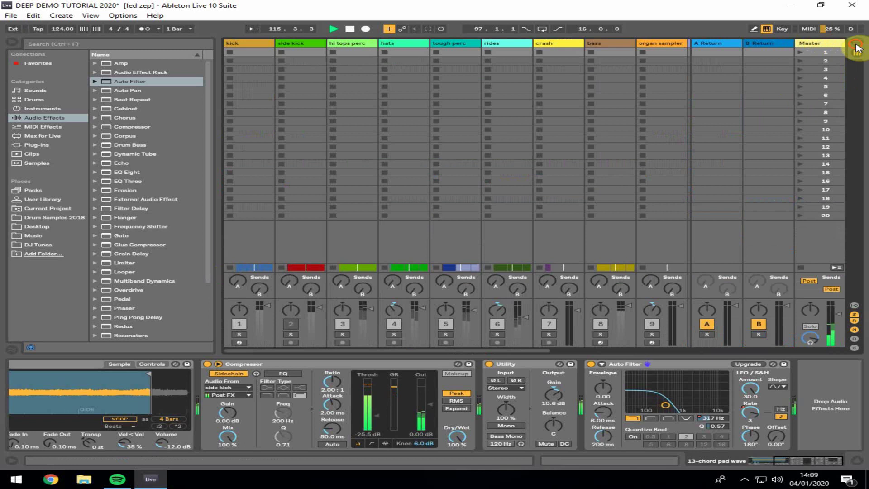
click(858, 52)
scroll(109, 317, down, 2)
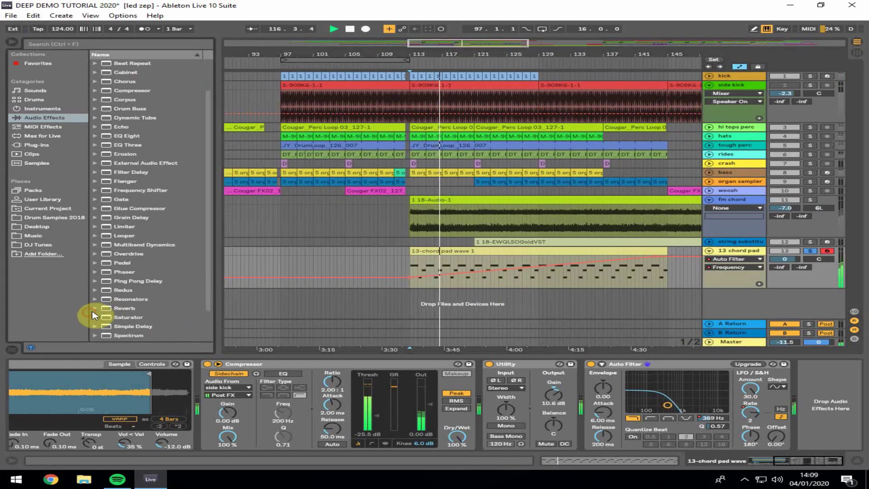
click(96, 309)
click(102, 318)
scroll(120, 310, down, 2)
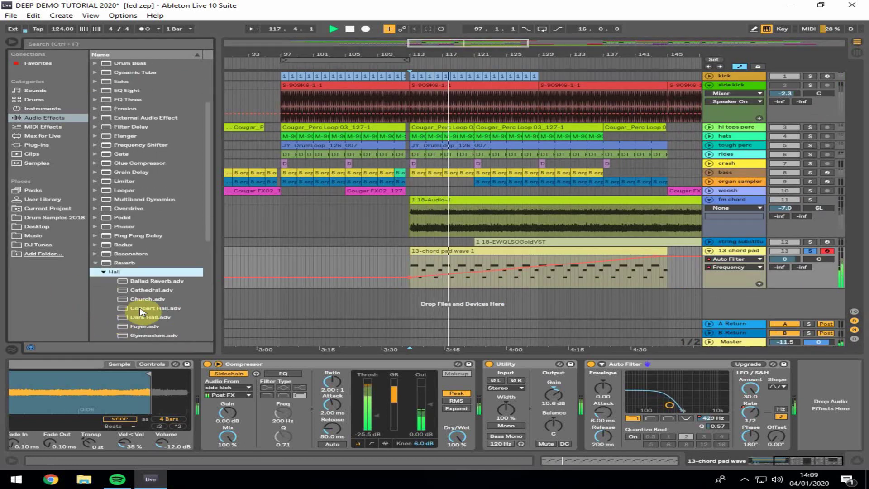
drag(136, 309, 838, 471)
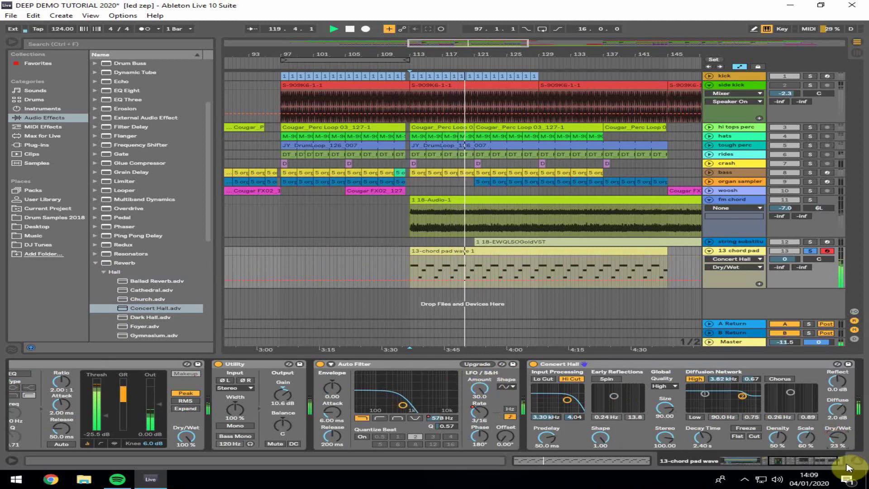
click(772, 463)
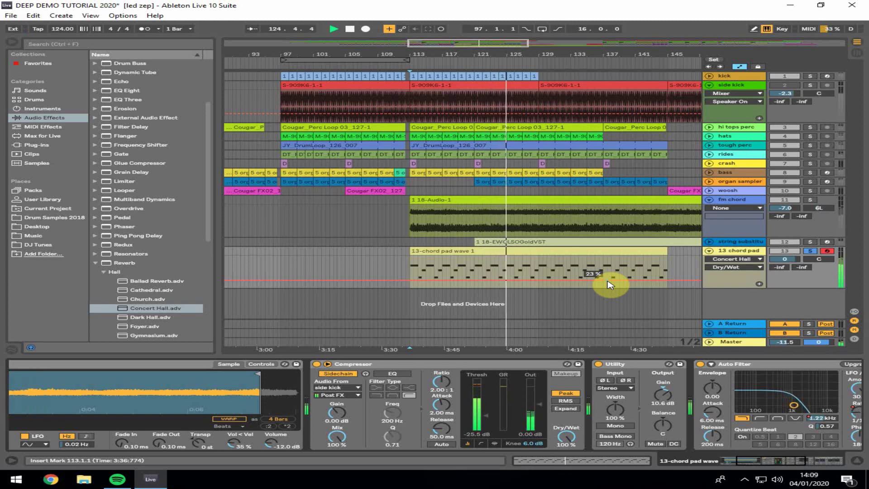
- Solo the kick, hi tops perc, hats, tough perc, rides, crash and bass tracks alongside the chord pad during playback
ctrl+click(811, 76)
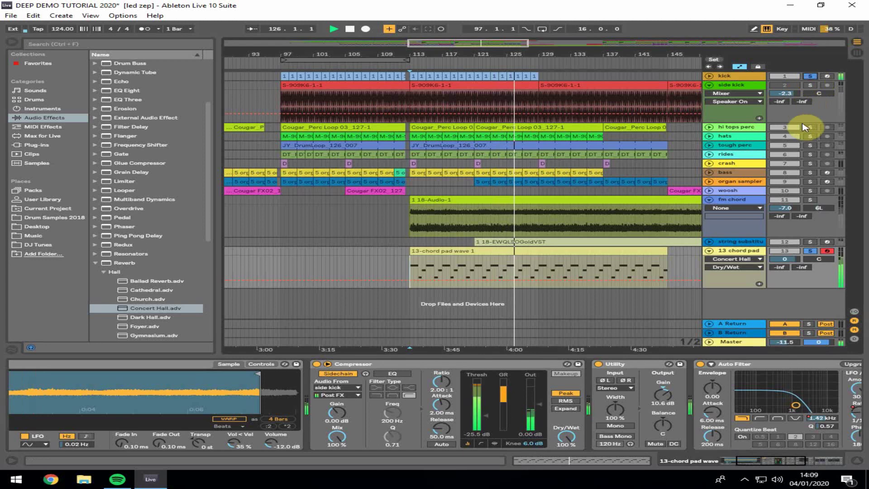
ctrl+click(810, 127)
ctrl+click(810, 137)
ctrl+click(810, 146)
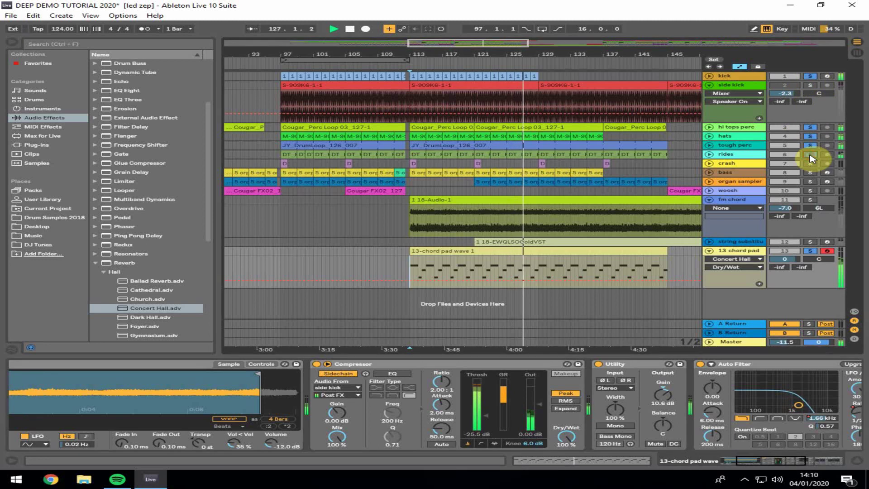
ctrl+click(810, 155)
ctrl+click(811, 163)
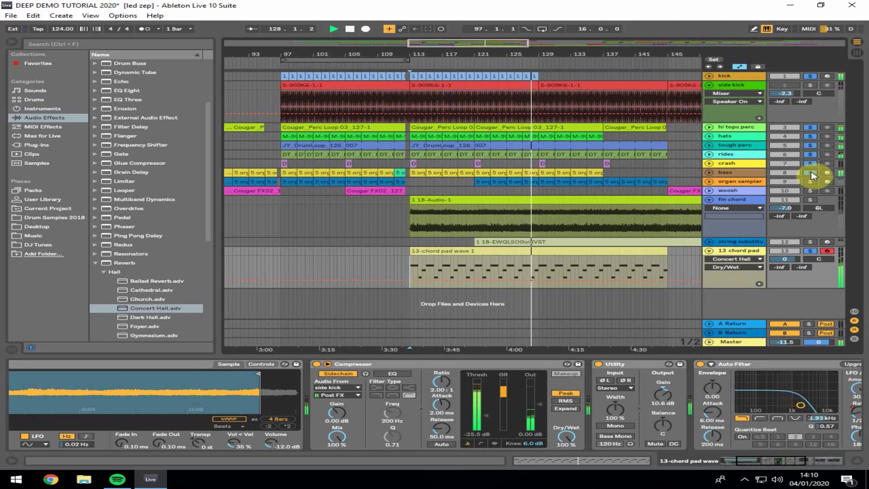
ctrl+click(811, 173)
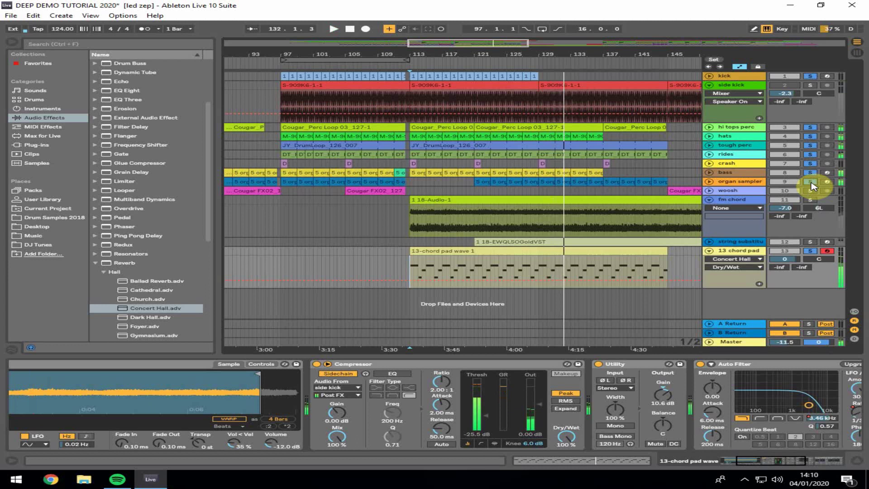
- Hide the device view and delete the chord pad track
click(857, 461)
click(466, 299)
right_click(734, 253)
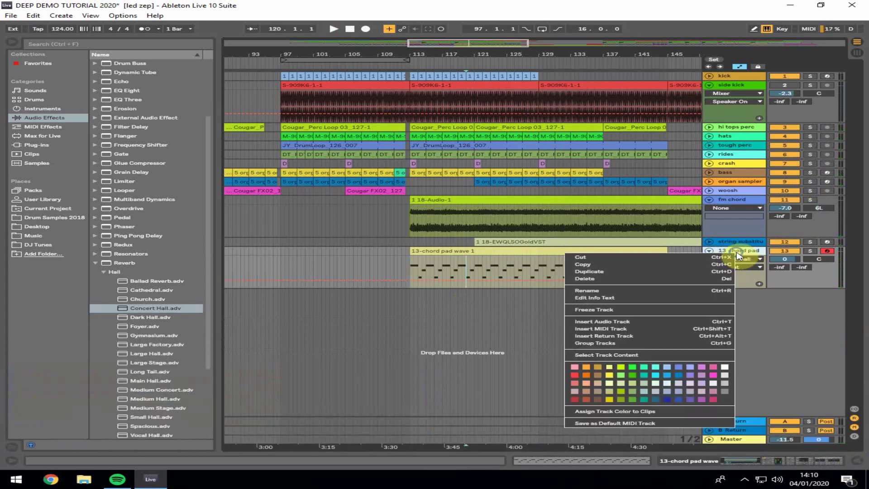
click(592, 280)
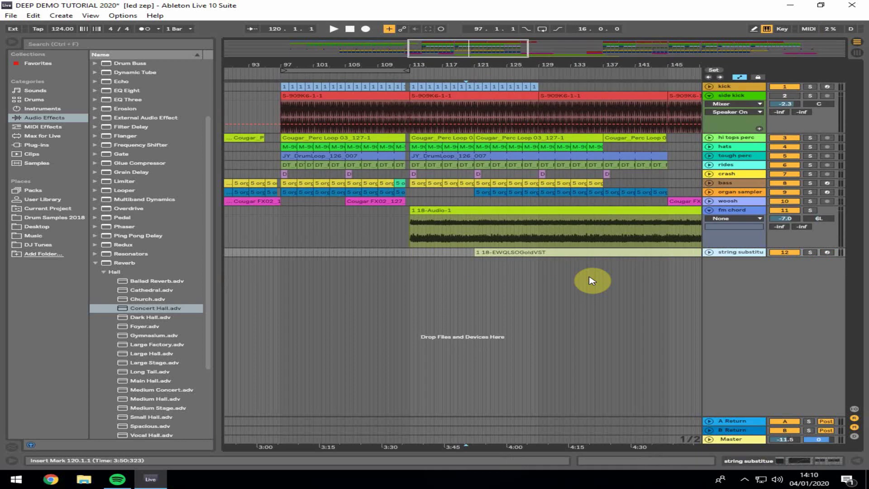
- Play the arrangement from about bar 119 and solo the string substitute track
drag(459, 66, 458, 43)
click(457, 251)
key(space)
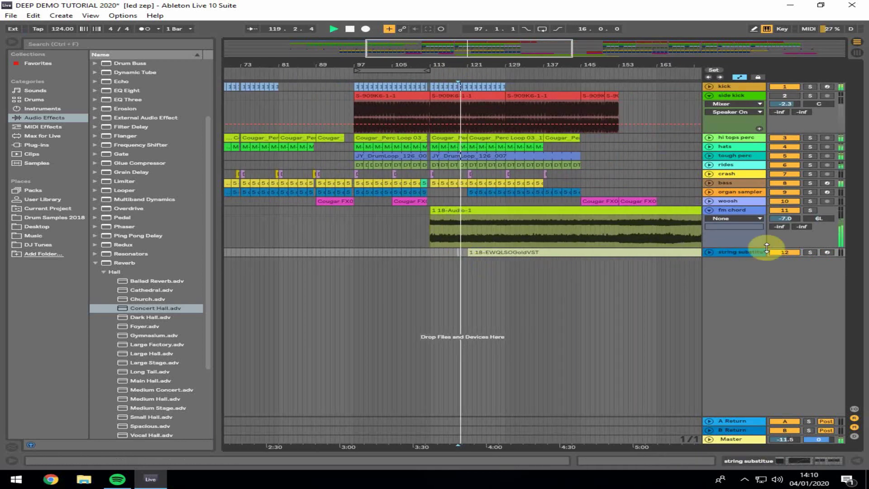
click(811, 253)
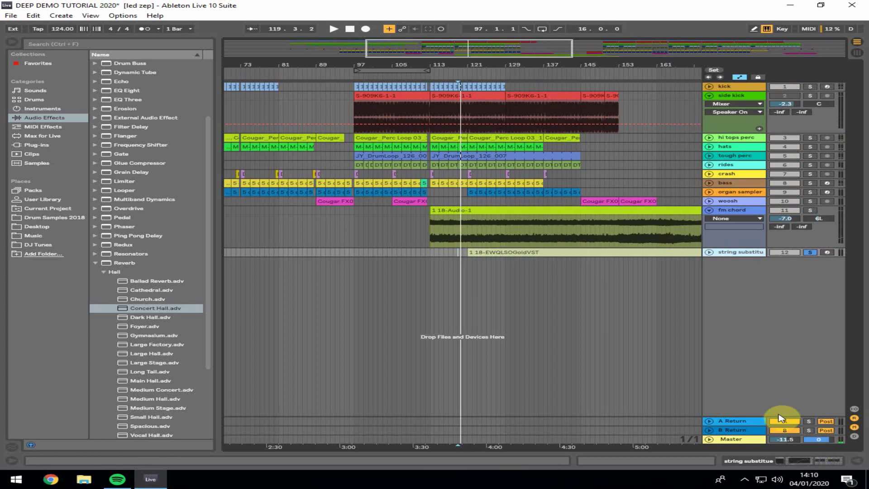
- Play the soloed string substitute track from bar 121, arm it for recording and restart playback
click(467, 256)
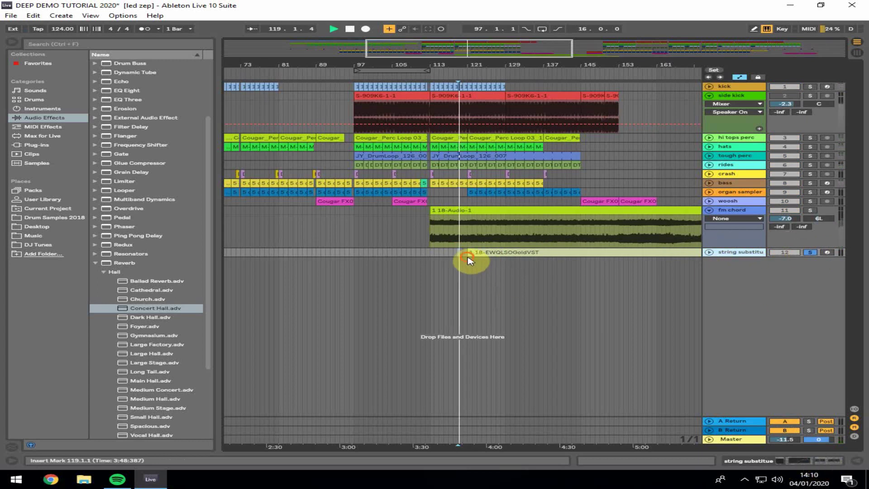
key(space)
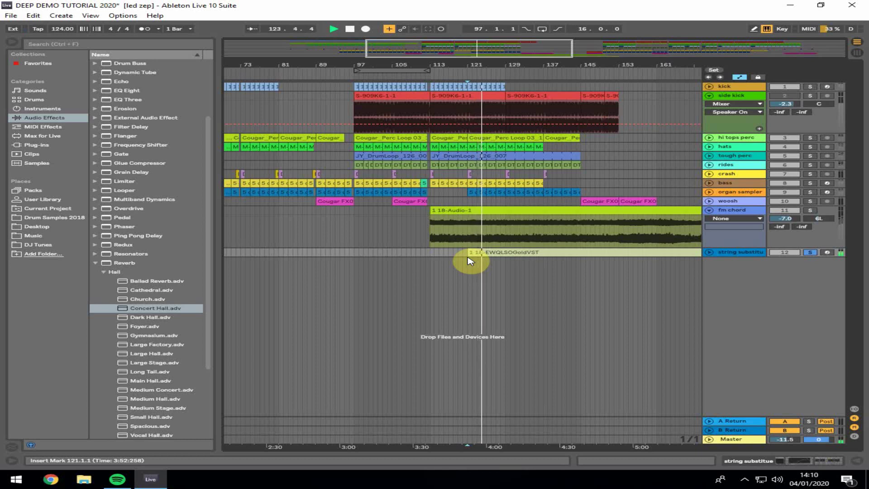
click(831, 253)
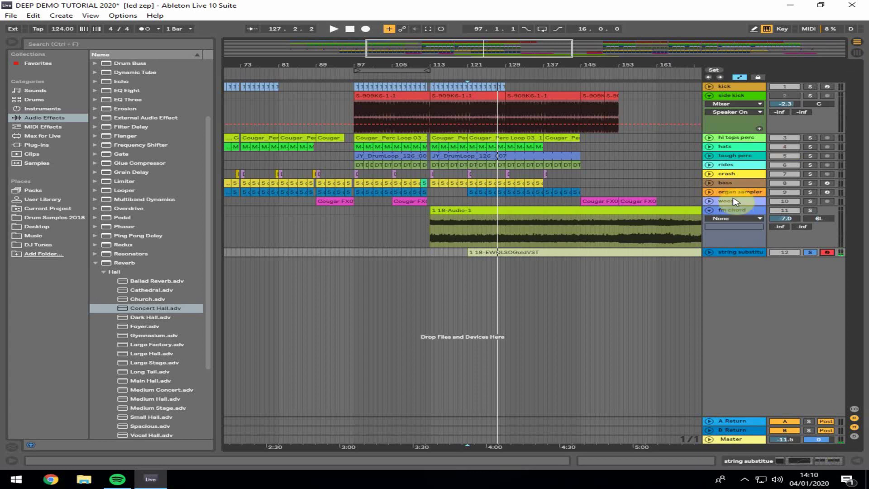
key(space)
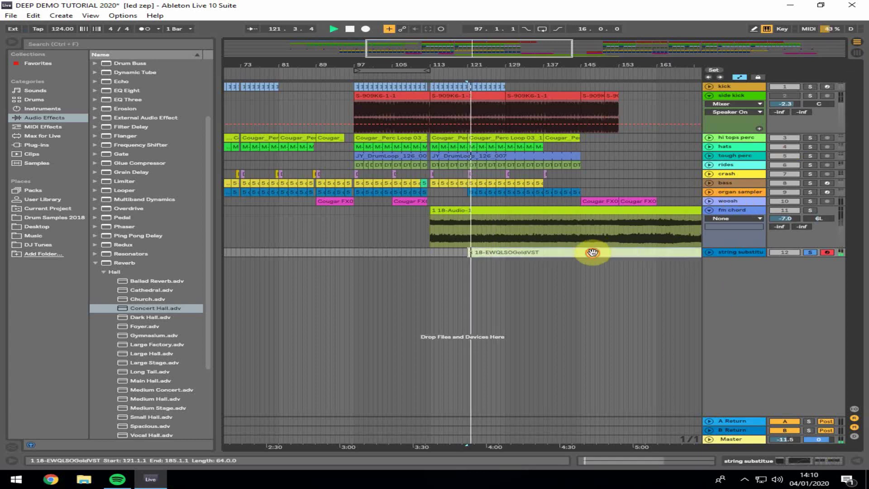
- Inspect the string substitute clip's notes in the piano roll during playback and hide the note editor again
double_click(609, 252)
scroll(493, 233, up, 5)
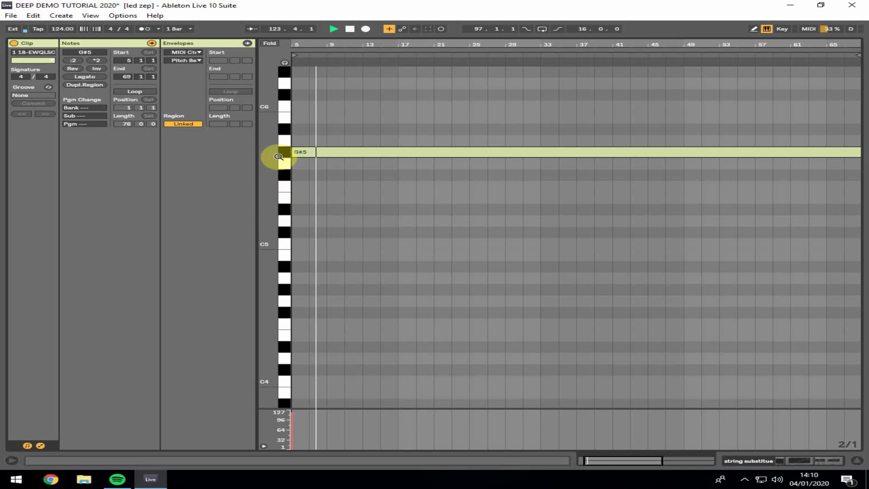
click(857, 462)
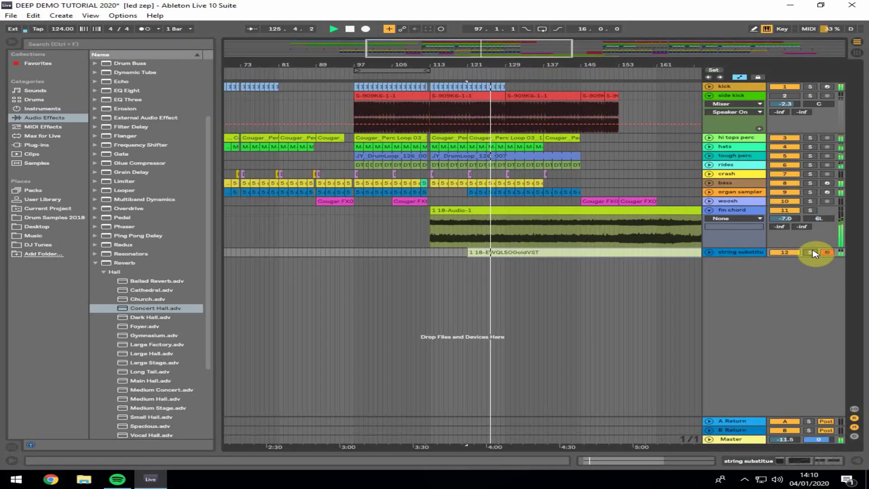
- Play the full arrangement from bar 181 and from bar 209, and stop with the insert marker at bar 217
drag(532, 64, 532, 28)
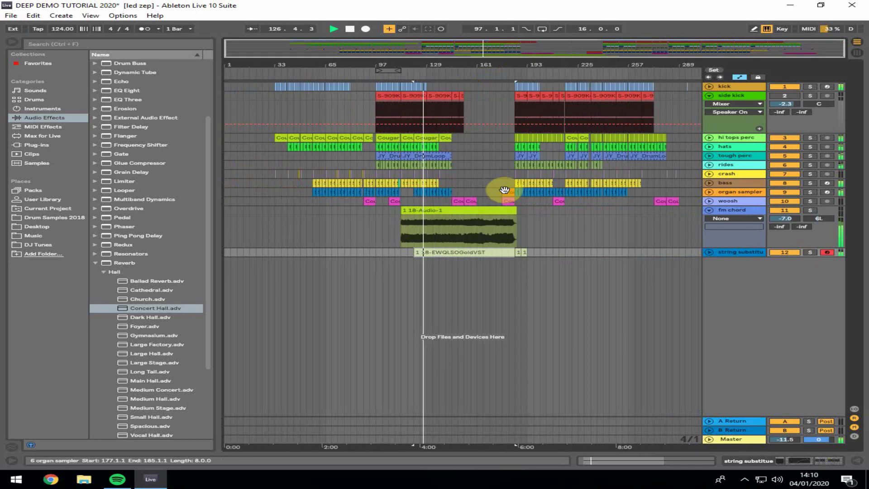
click(512, 176)
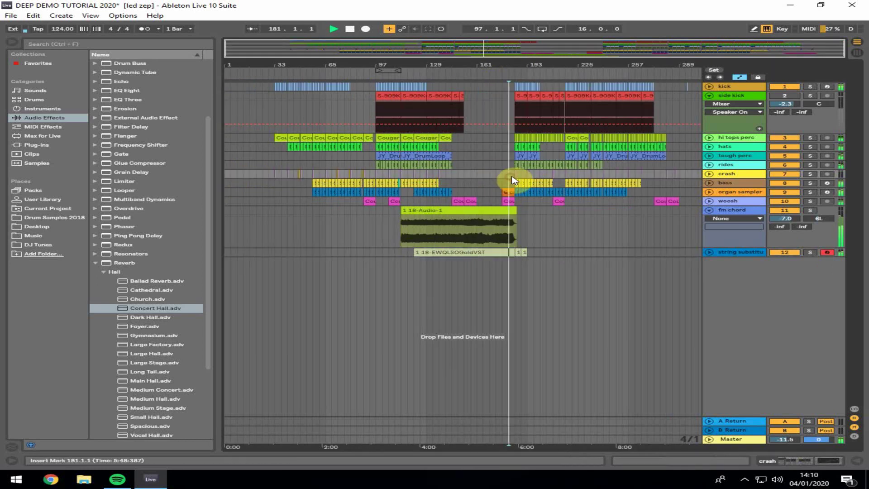
click(503, 209)
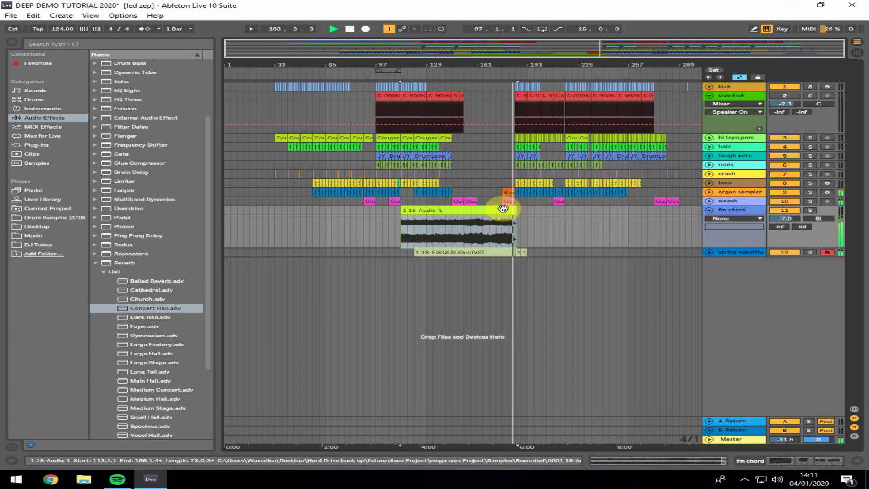
click(553, 218)
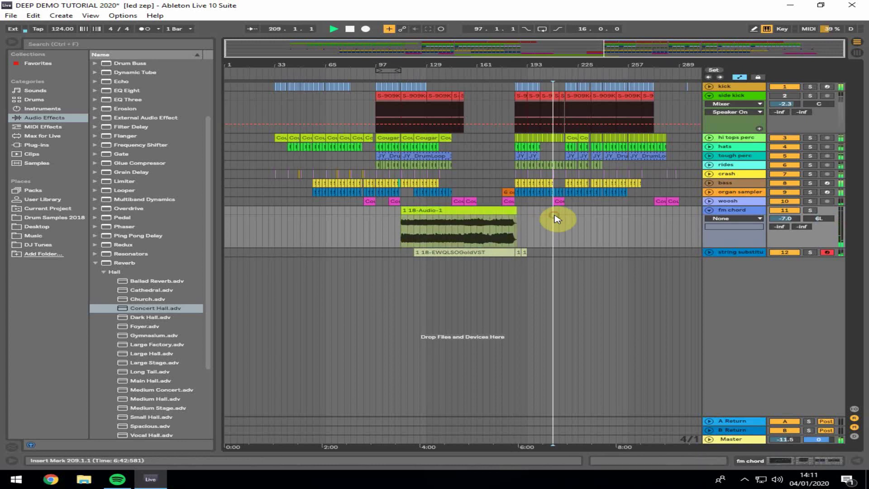
drag(563, 52, 574, 109)
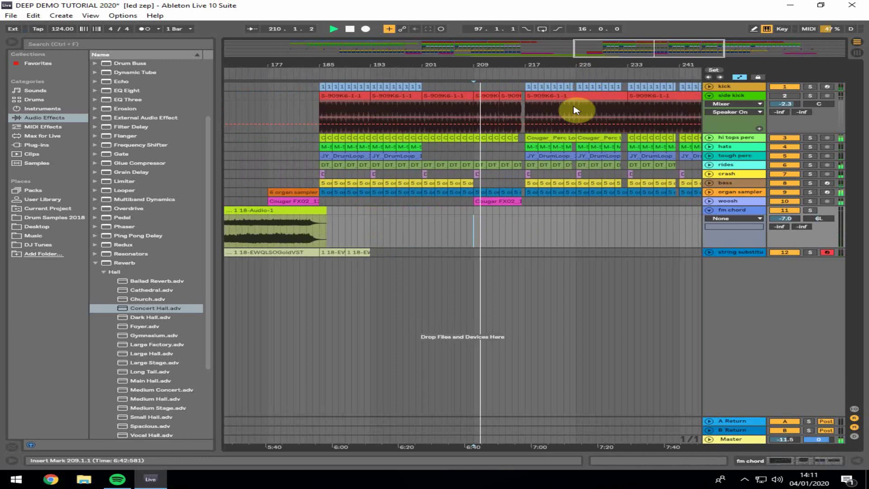
click(525, 214)
key(space)
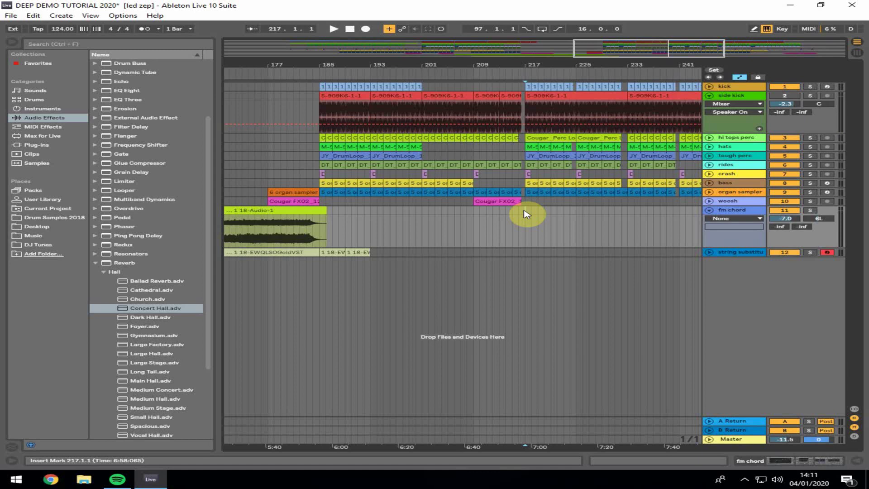
- Arm the organ sampler track and the bass track in turn to audition their sounds
click(741, 192)
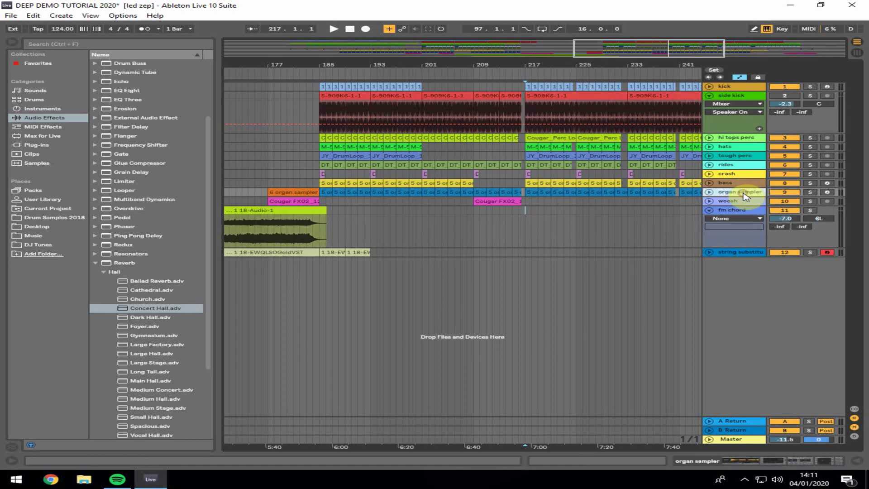
click(825, 193)
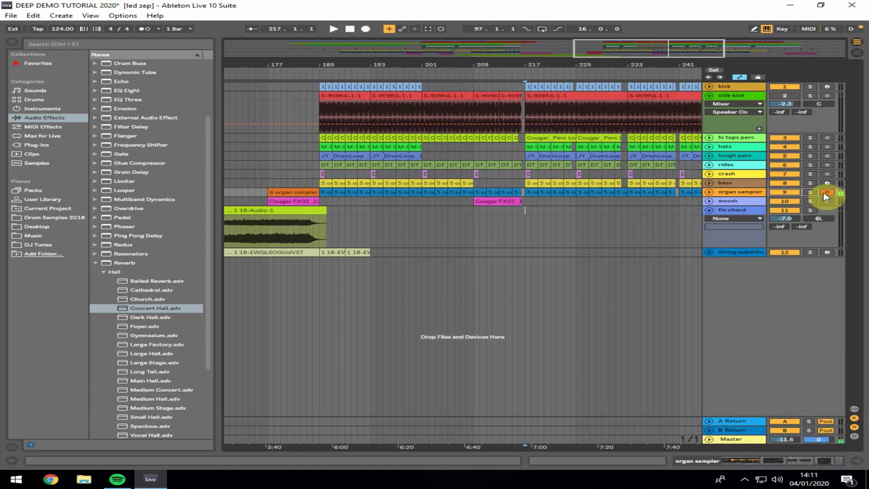
click(829, 184)
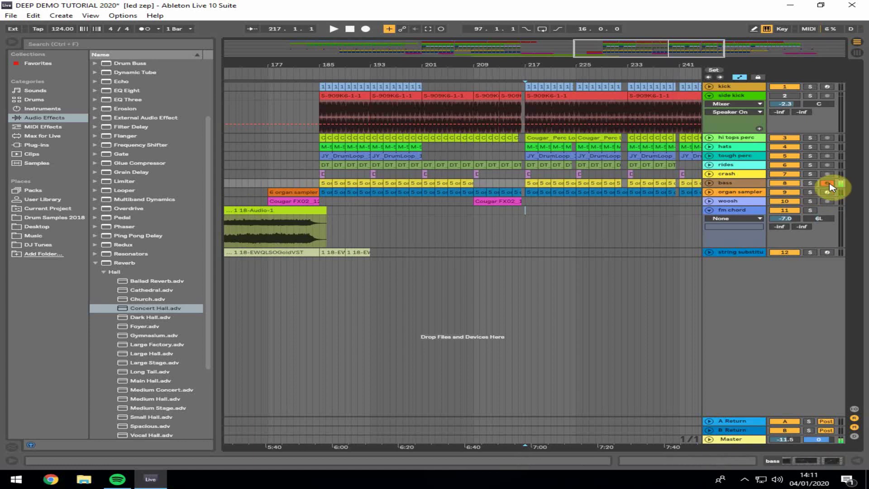
click(747, 138)
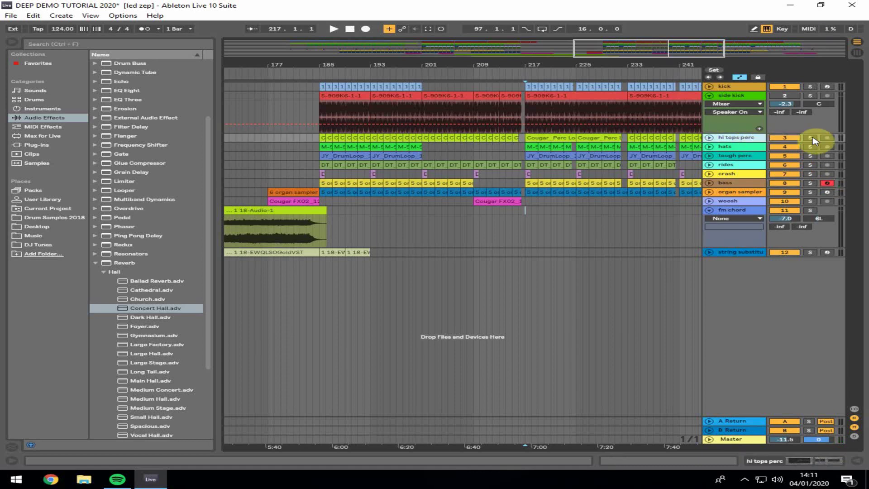
- Solo the fm chord track briefly, and arm and solo the string substitute track in its place
click(810, 211)
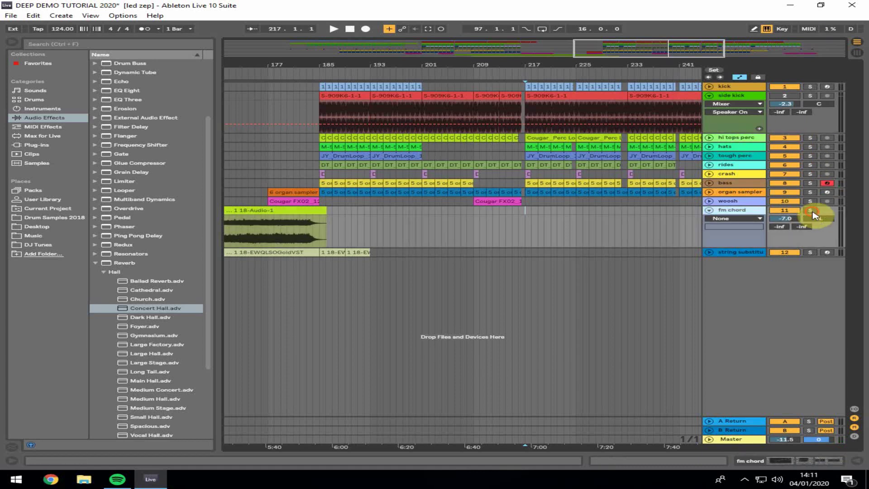
click(828, 252)
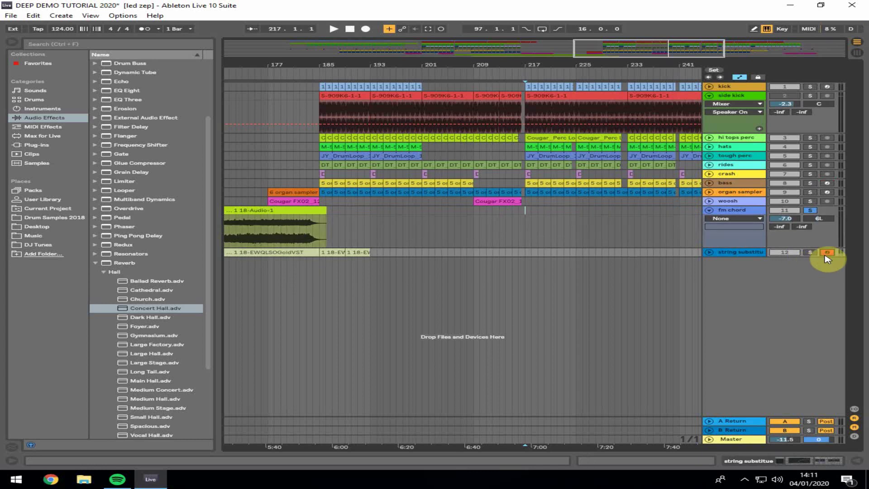
click(811, 252)
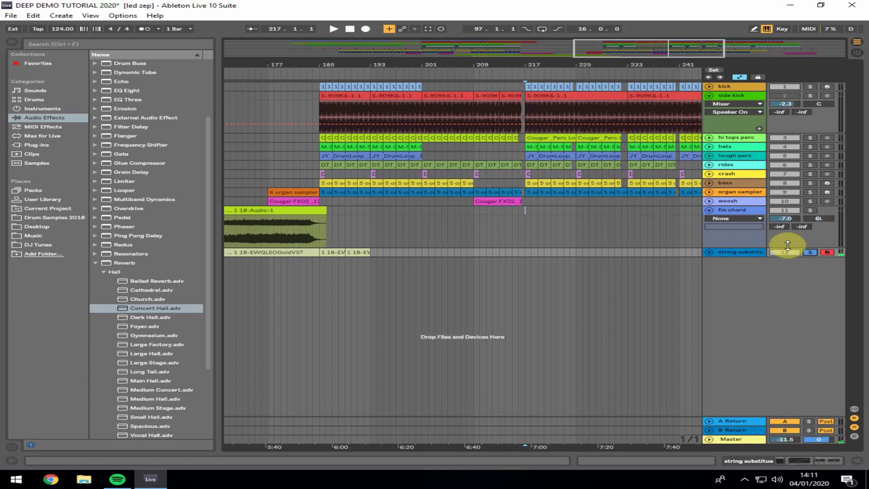
- Show the string substitute track's devices and inspect the SlowStrings program in the SI-String Section instrument, then close its window
click(828, 462)
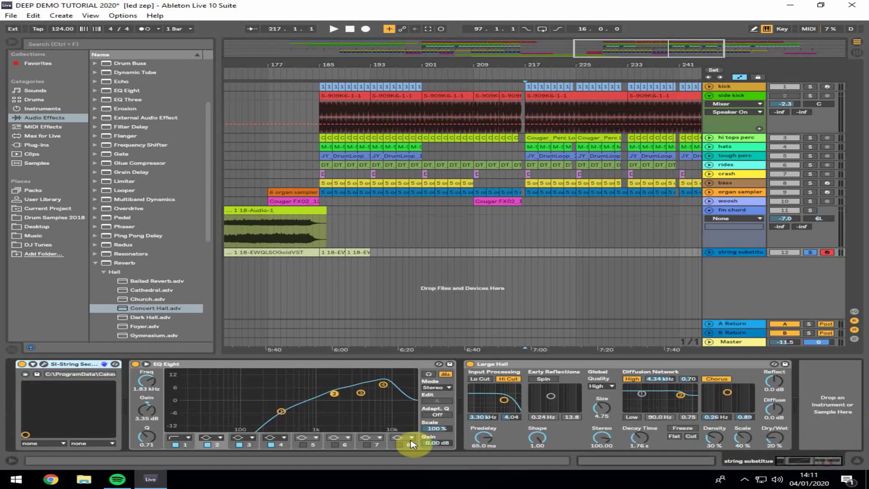
click(44, 364)
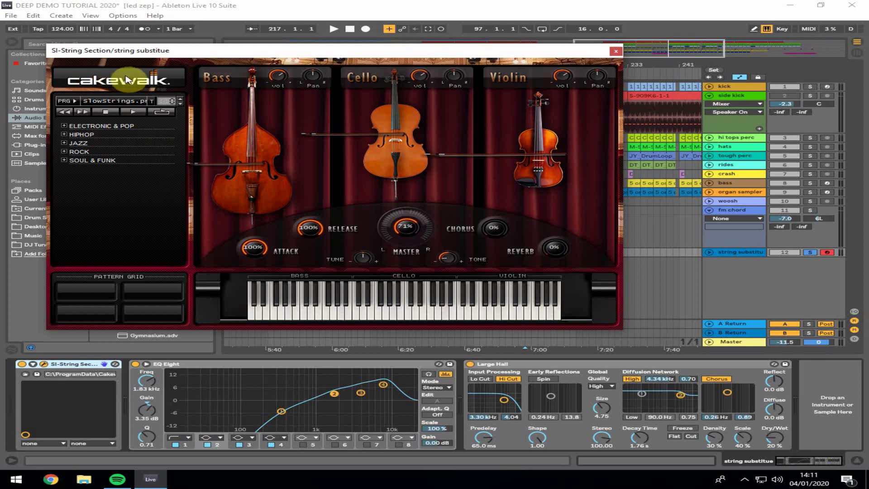
drag(163, 51, 295, 53)
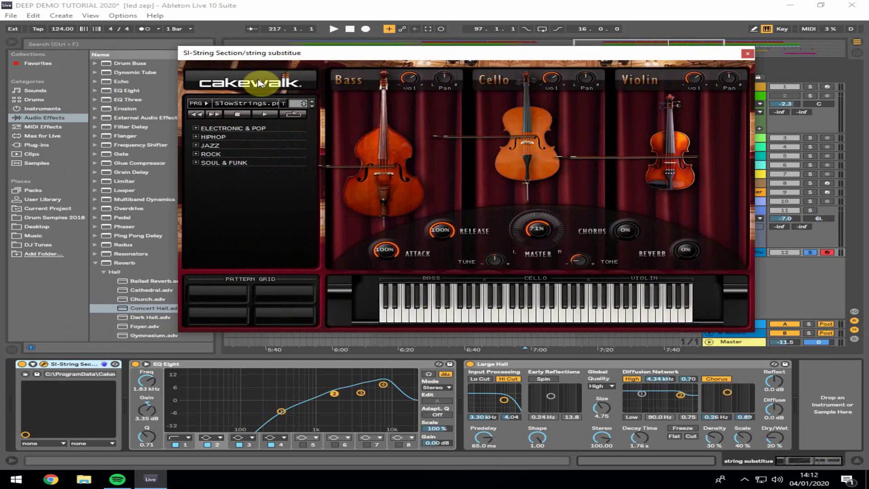
click(256, 104)
click(378, 116)
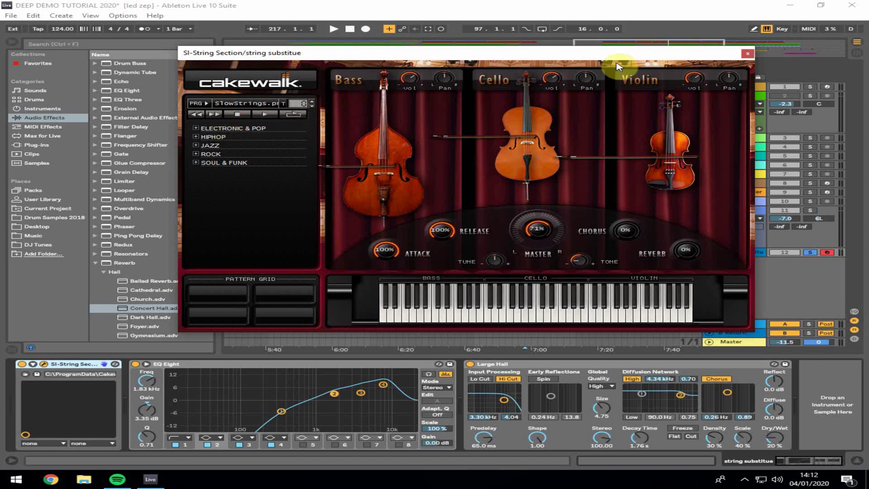
click(747, 54)
- Unsolo and disarm the string substitute track and play the full arrangement from bar 218
key(Up)
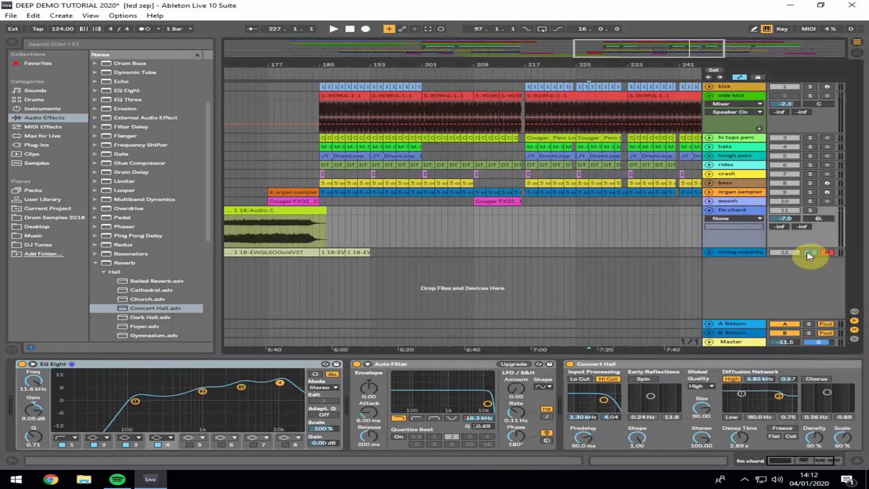
click(532, 220)
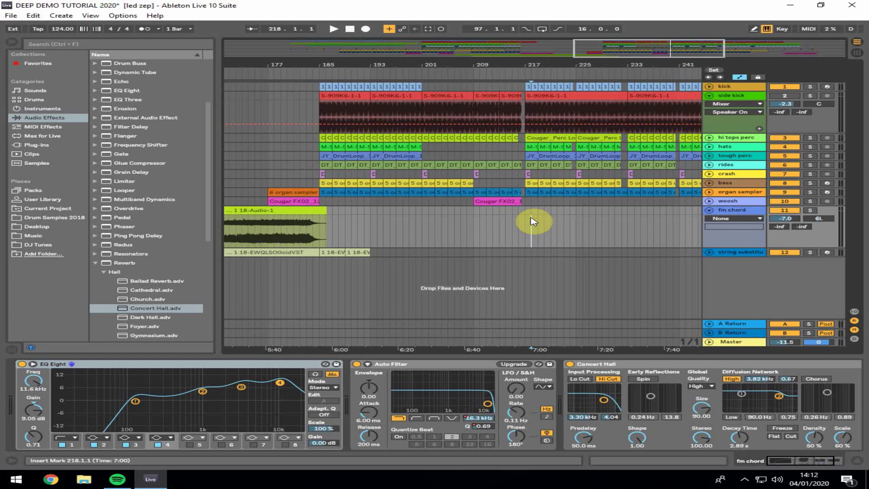
key(space)
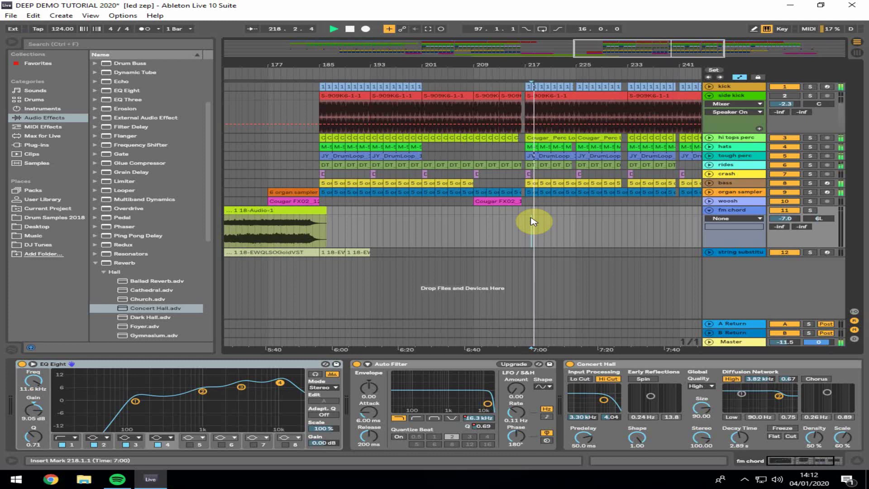